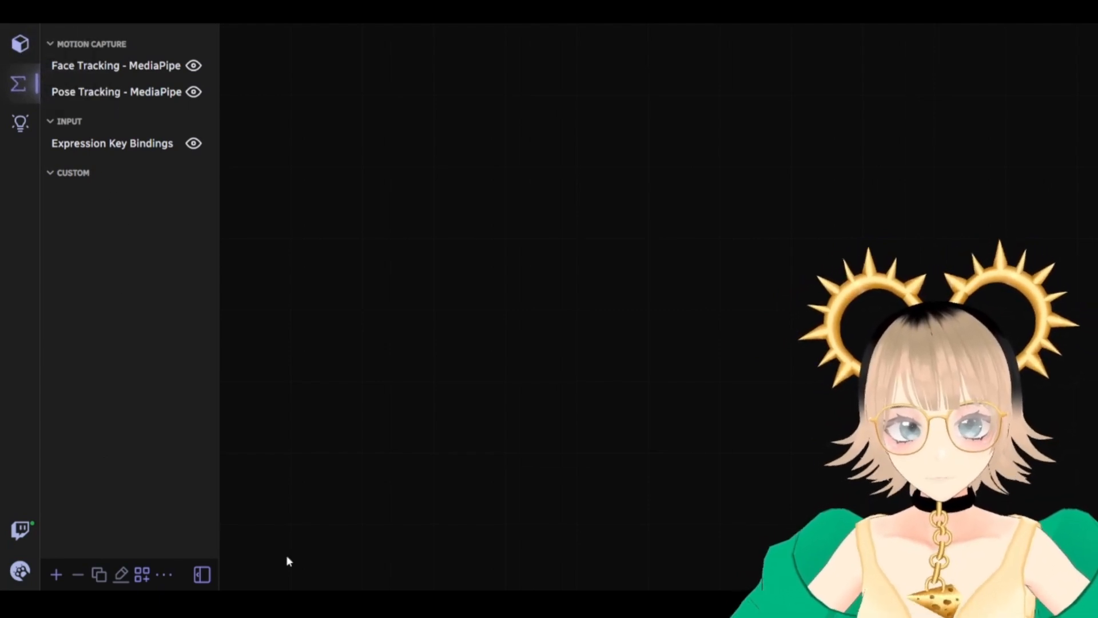
Add a new custom blueprint and rename it from its default name to 'Bit redeem'
{"action": "left_click", "coordinate": [56, 574]}
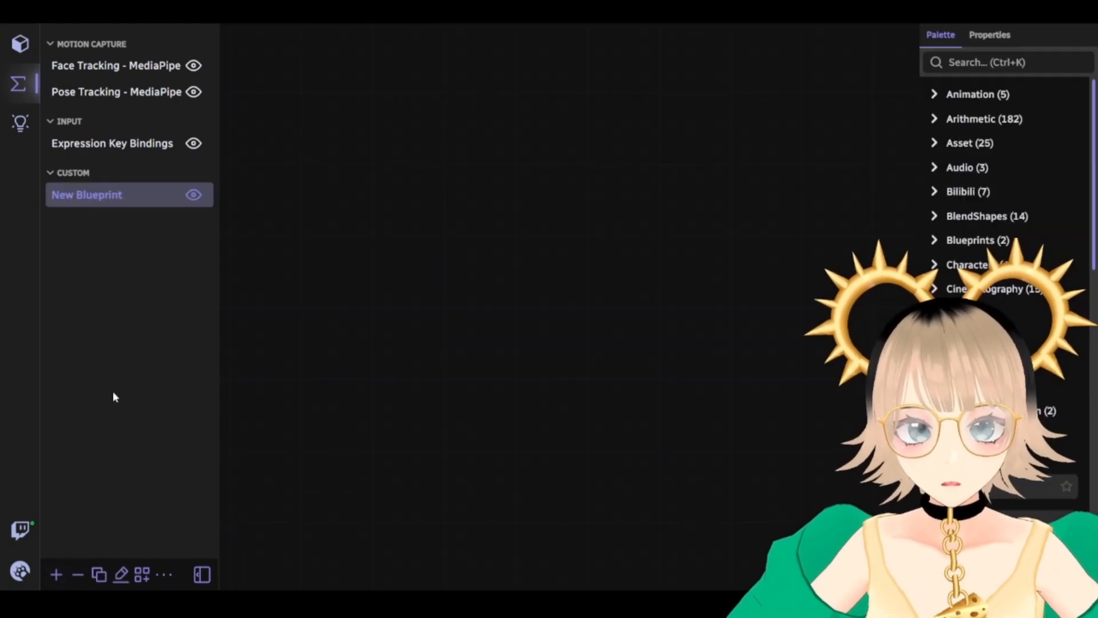
{"action": "left_click", "coordinate": [123, 200]}
{"action": "left_click", "coordinate": [123, 200]}
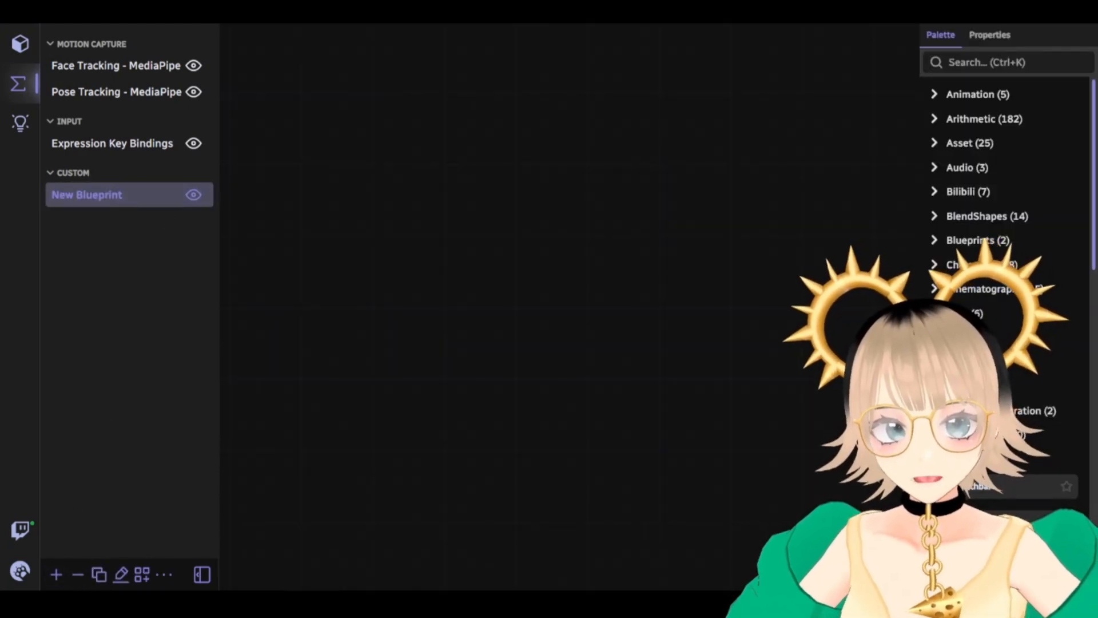
{"action": "left_click", "coordinate": [116, 583]}
{"action": "key", "text": "BackSpace"}
{"action": "key", "text": "BackSpace"}
{"action": "key", "text": "BackSpace"}
{"action": "key", "text": "BackSpace"}
{"action": "key", "text": "BackSpace"}
{"action": "key", "text": "BackSpace"}
{"action": "key", "text": "BackSpace"}
{"action": "key", "text": "BackSpace"}
{"action": "key", "text": "BackSpace"}
{"action": "key", "text": "BackSpace"}
{"action": "key", "text": "BackSpace"}
{"action": "key", "text": "BackSpace"}
{"action": "key", "text": "BackSpace"}
{"action": "type", "text": "Bit redeem"}
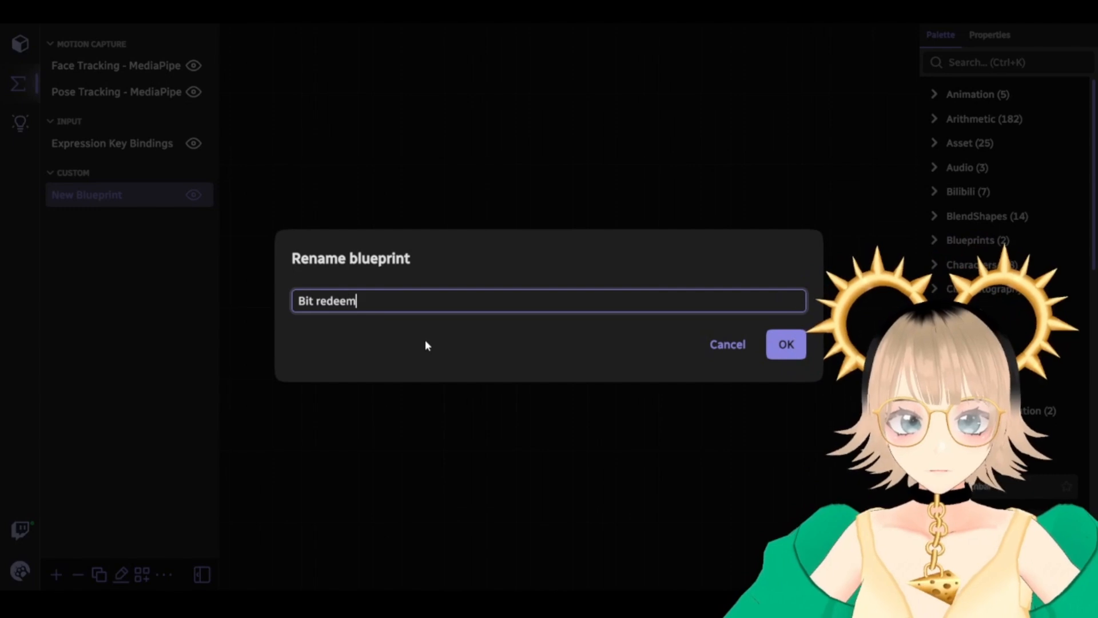
{"action": "left_click", "coordinate": [774, 344]}
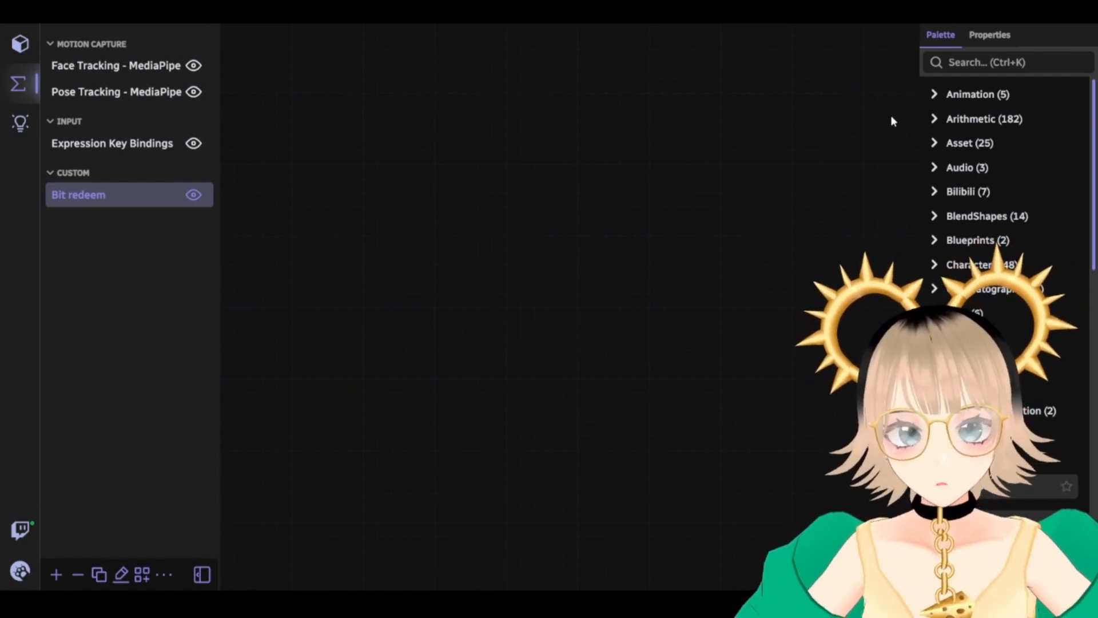
Search the palette for 'twitch', place an On Twitch Channel Bits Received node, and clear the search
{"action": "left_click", "coordinate": [956, 67]}
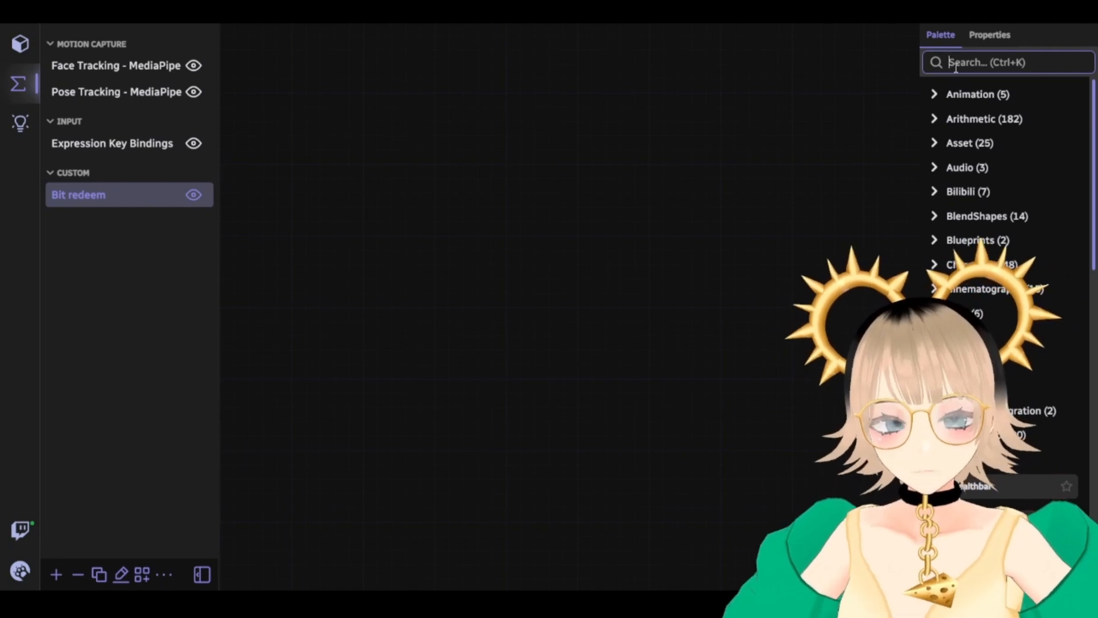
{"action": "type", "text": "twitch"}
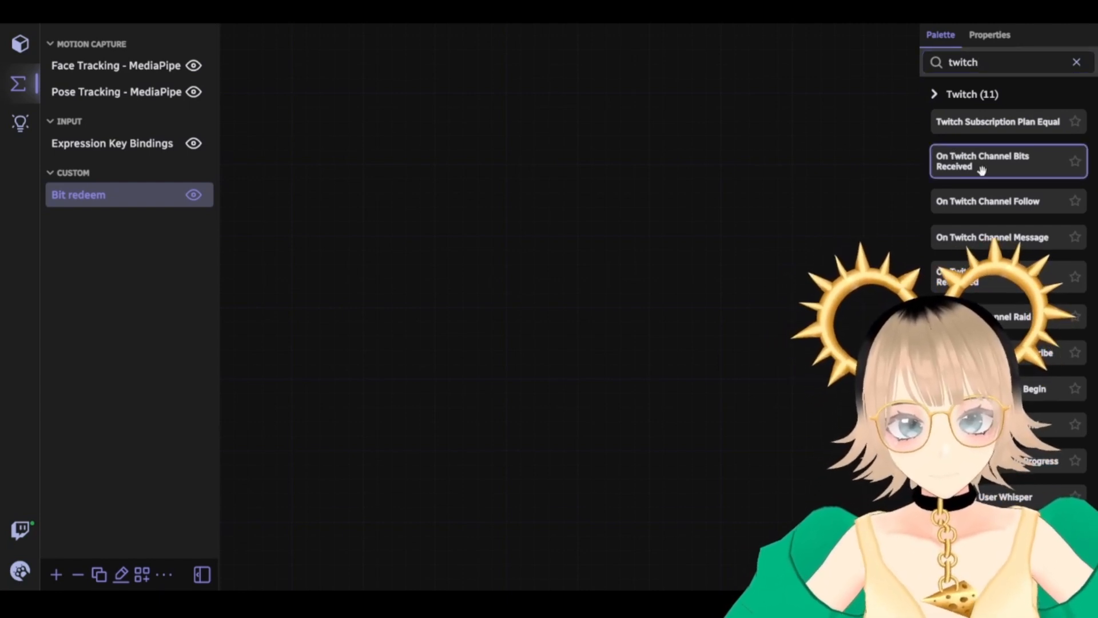
{"action": "left_click_drag", "start_coordinate": [951, 161], "coordinate": [348, 159]}
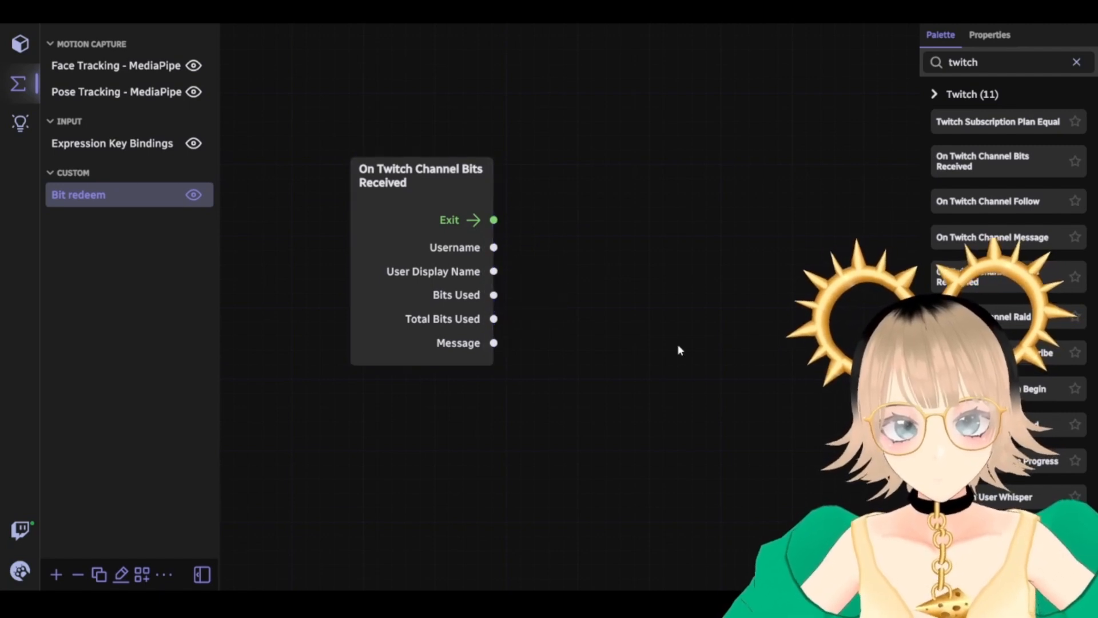
{"action": "left_click_drag", "start_coordinate": [438, 175], "coordinate": [427, 126]}
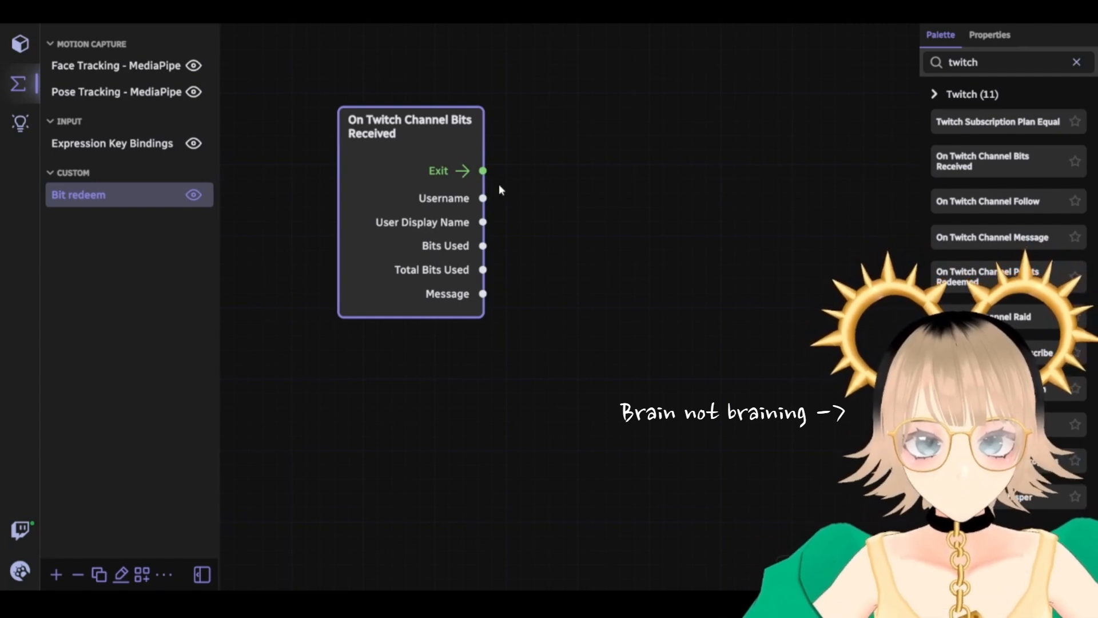
{"action": "left_click_drag", "start_coordinate": [525, 173], "coordinate": [567, 203]}
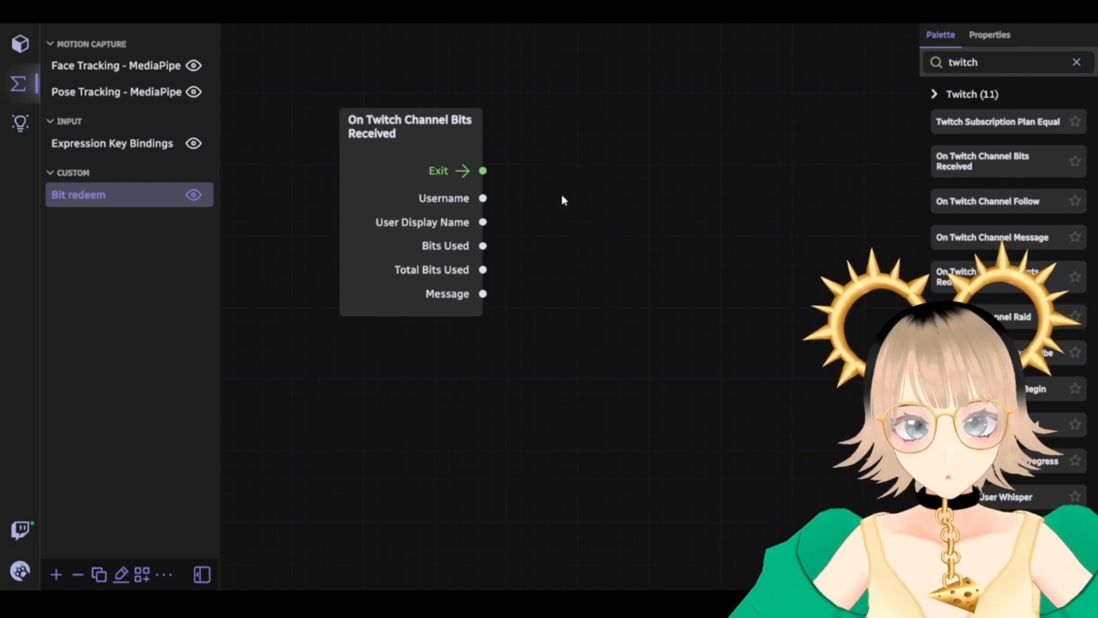
{"action": "left_click_drag", "start_coordinate": [482, 170], "coordinate": [793, 246]}
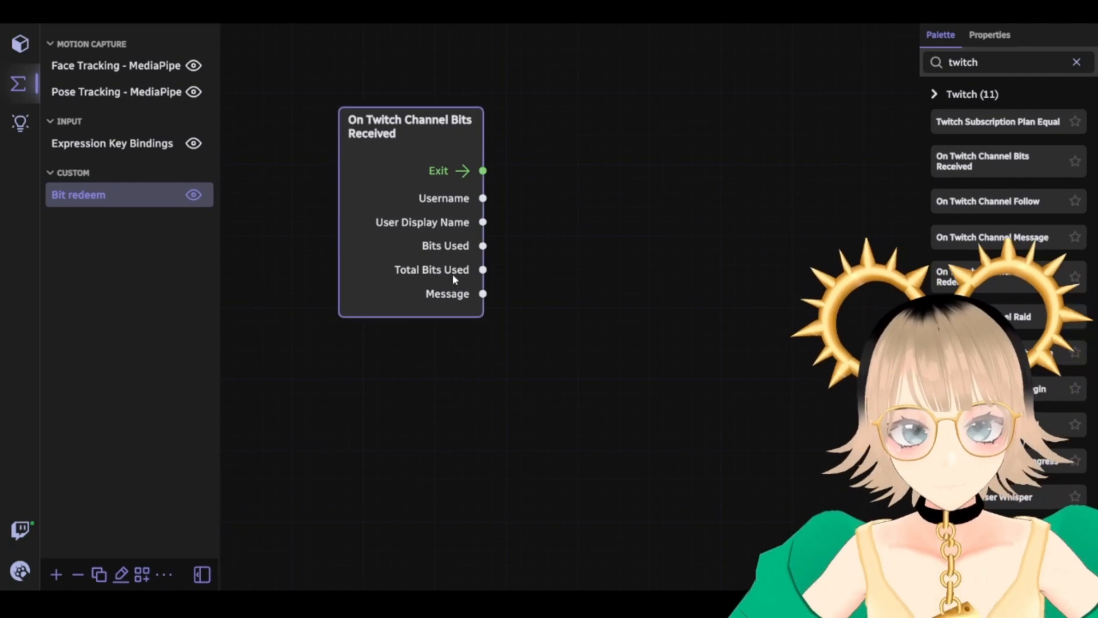
{"action": "left_click_drag", "start_coordinate": [482, 269], "coordinate": [432, 275]}
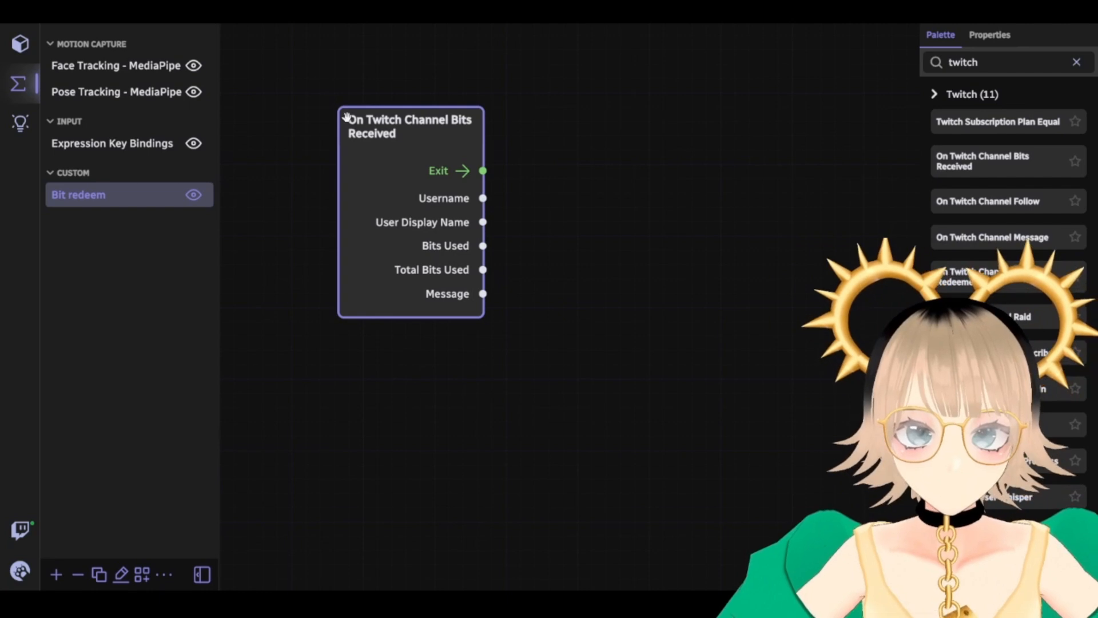
{"action": "left_click_drag", "start_coordinate": [346, 118], "coordinate": [437, 131]}
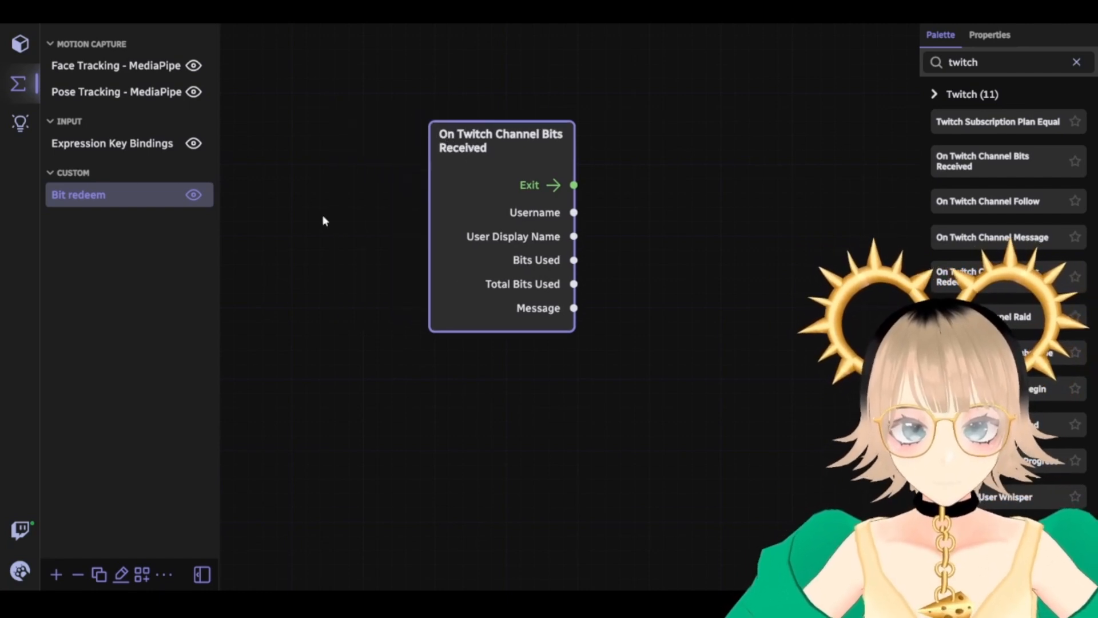
{"action": "left_click_drag", "start_coordinate": [574, 308], "coordinate": [504, 182]}
{"action": "left_click_drag", "start_coordinate": [504, 140], "coordinate": [402, 139]}
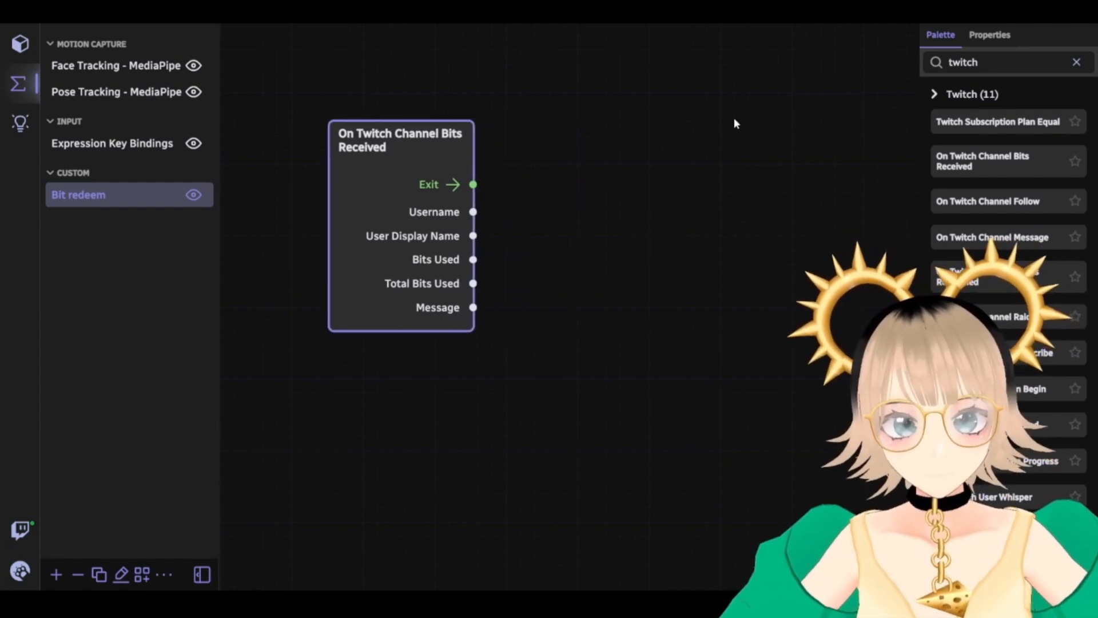
{"action": "left_click", "coordinate": [1076, 63]}
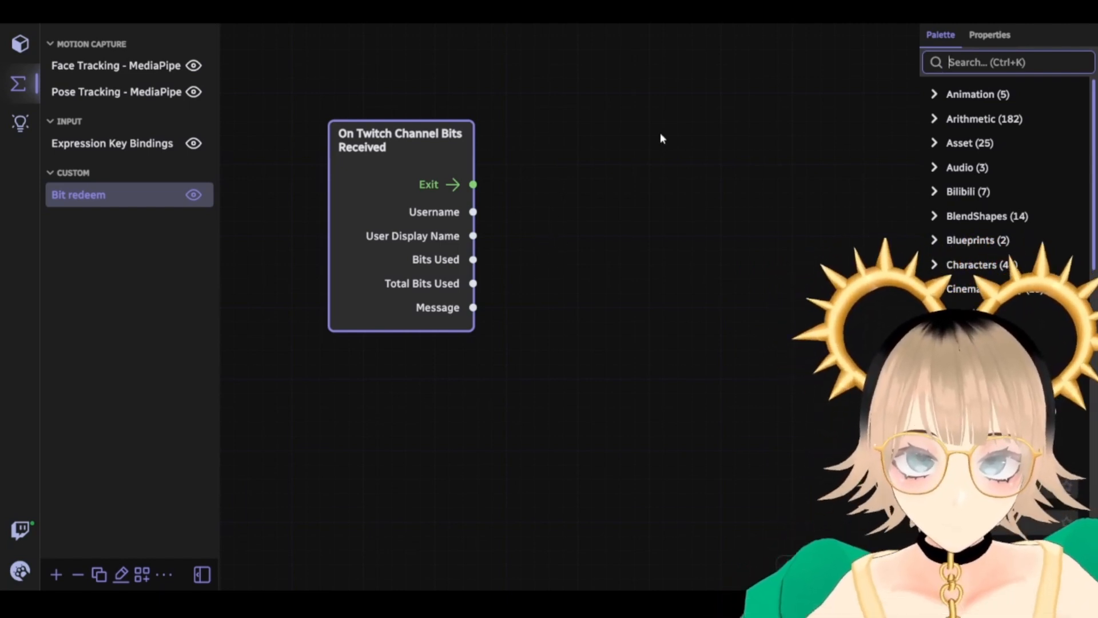
Search 'integer' and place an Integer Greater Than Or Equal node right of the event
{"action": "type", "text": "integer"}
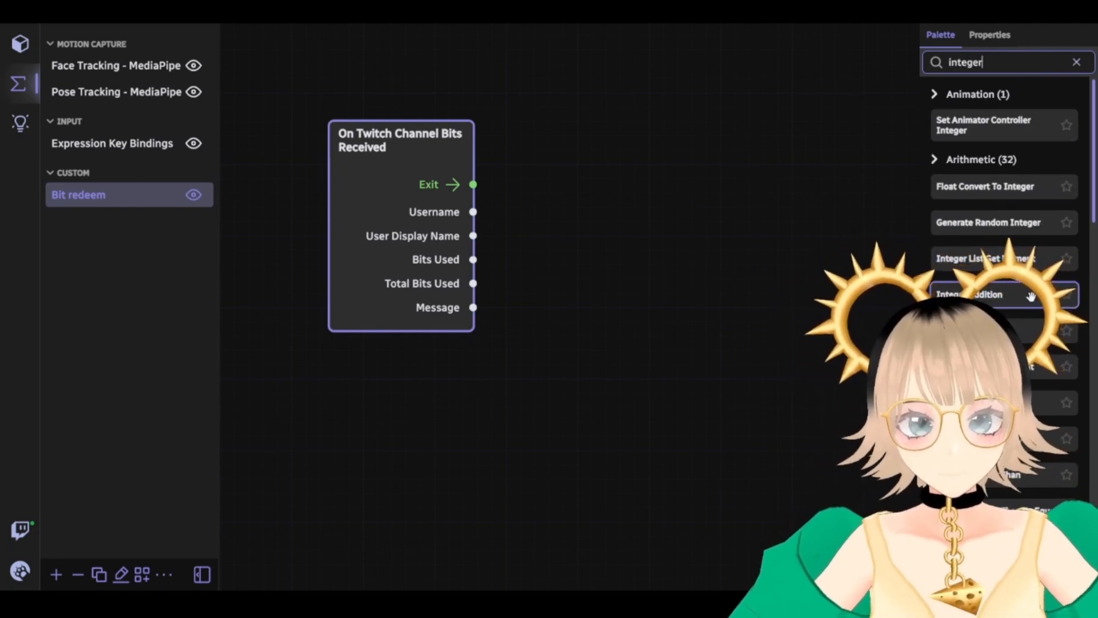
{"action": "scroll", "coordinate": [1004, 304], "scroll_direction": "down", "scroll_amount": 2}
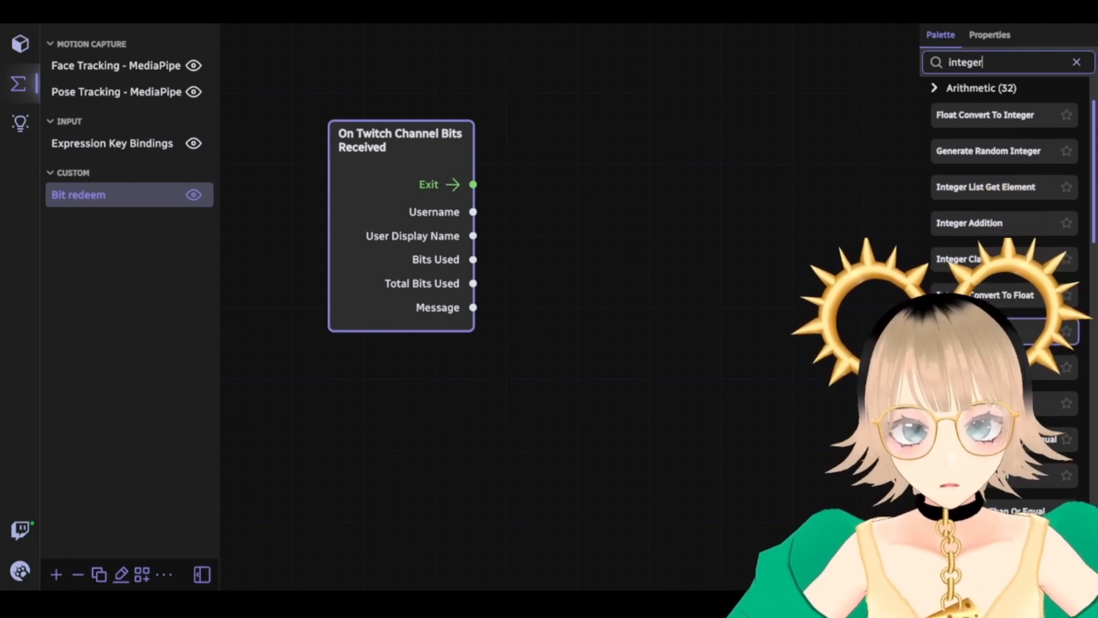
{"action": "scroll", "coordinate": [1004, 304], "scroll_direction": "down", "scroll_amount": 2}
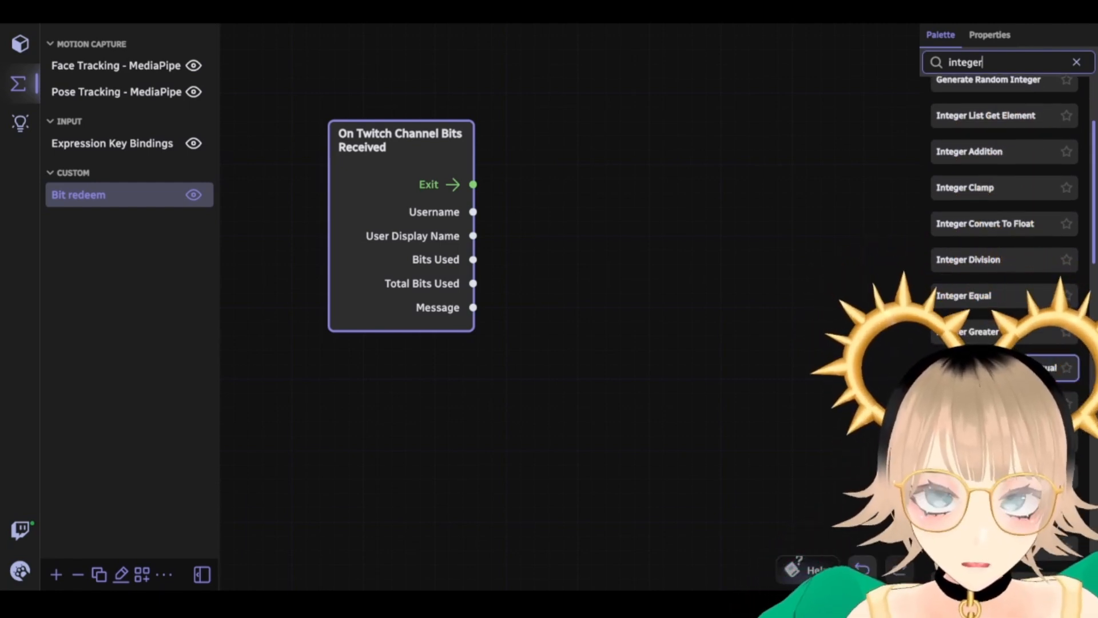
{"action": "left_click_drag", "start_coordinate": [1029, 366], "coordinate": [491, 125]}
{"action": "left_click_drag", "start_coordinate": [554, 149], "coordinate": [611, 149]}
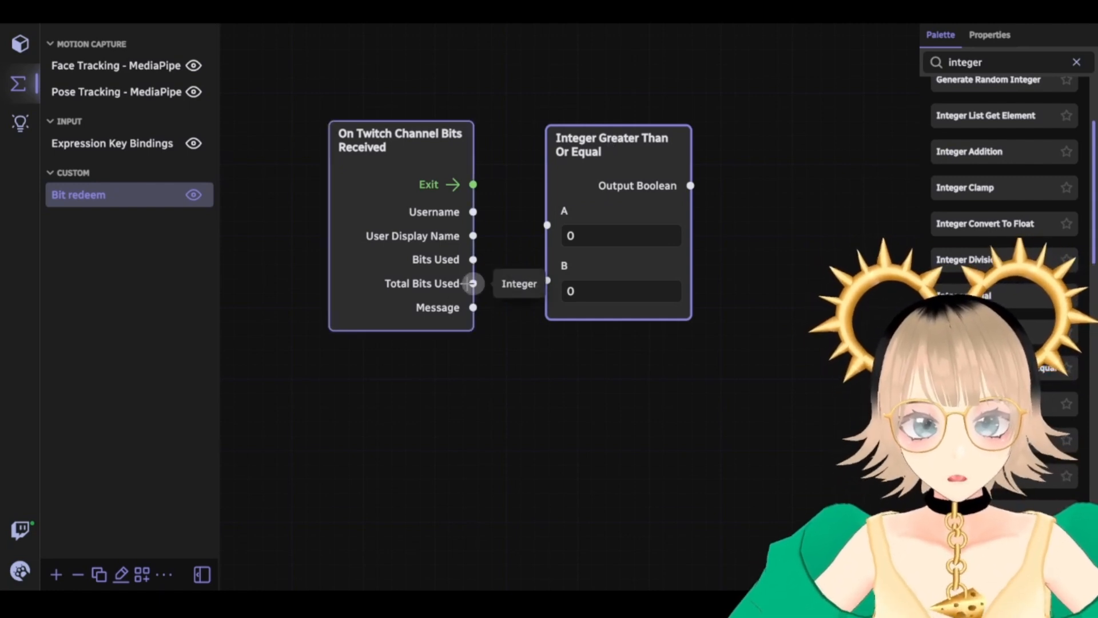
Wire Total Bits Used into input A and set B to 1,000
{"action": "left_click_drag", "start_coordinate": [472, 283], "coordinate": [563, 213]}
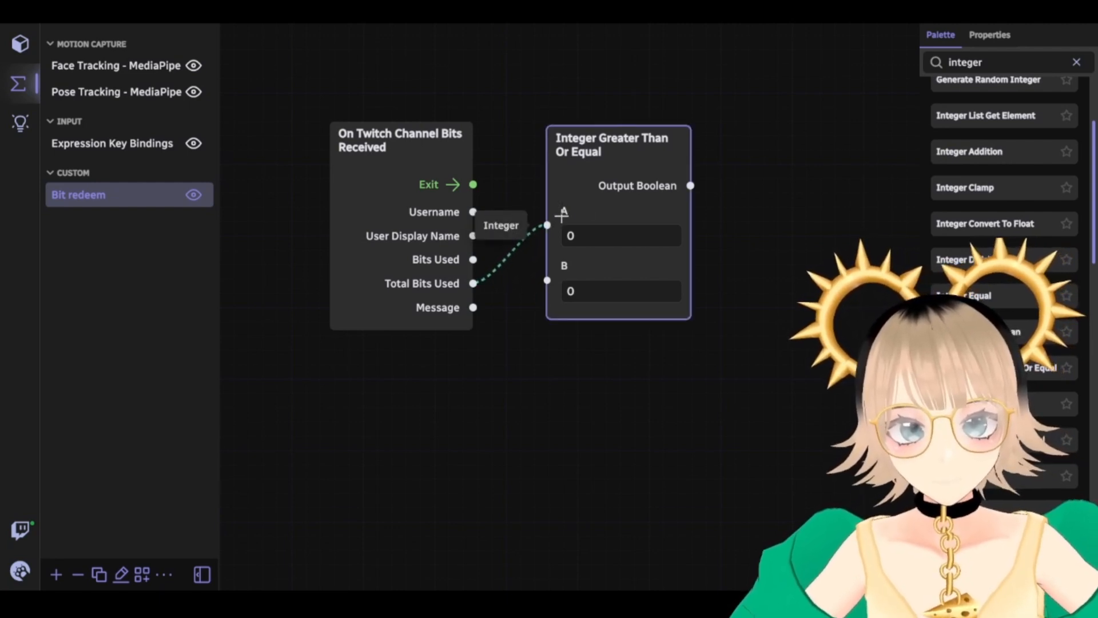
{"action": "left_click_drag", "start_coordinate": [563, 213], "coordinate": [562, 213]}
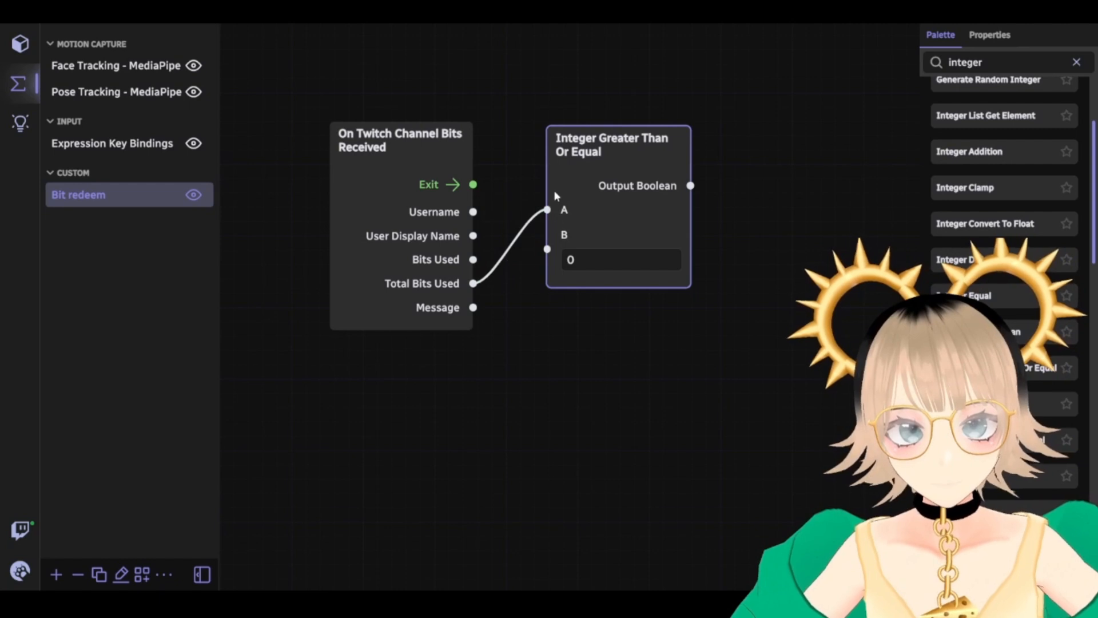
{"action": "left_click", "coordinate": [593, 260]}
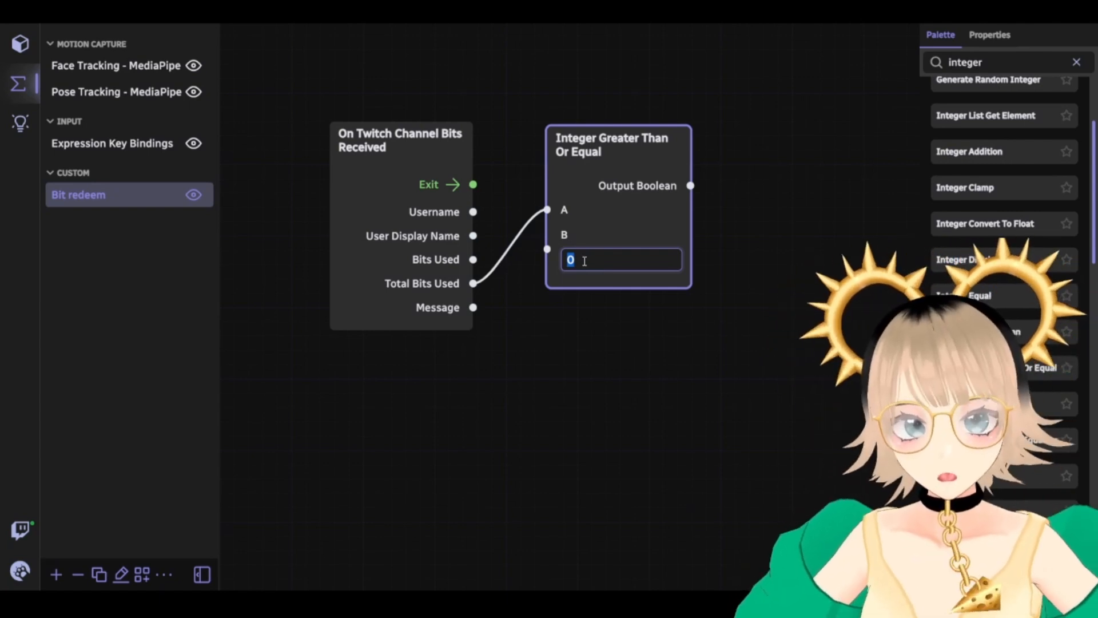
{"action": "type", "text": "100"}
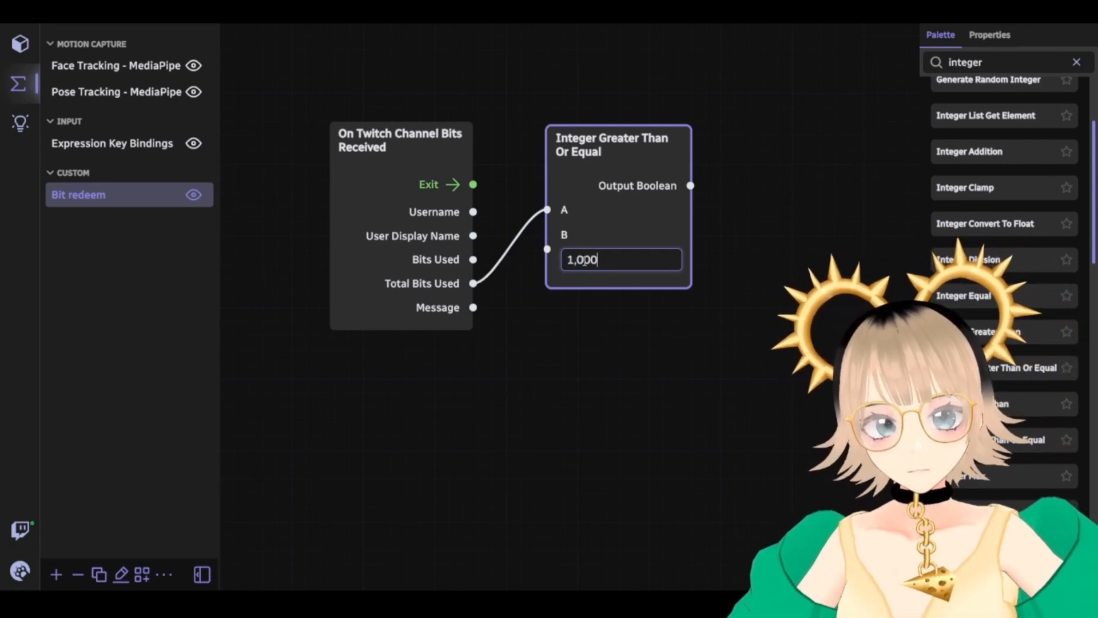
{"action": "left_click", "coordinate": [704, 410]}
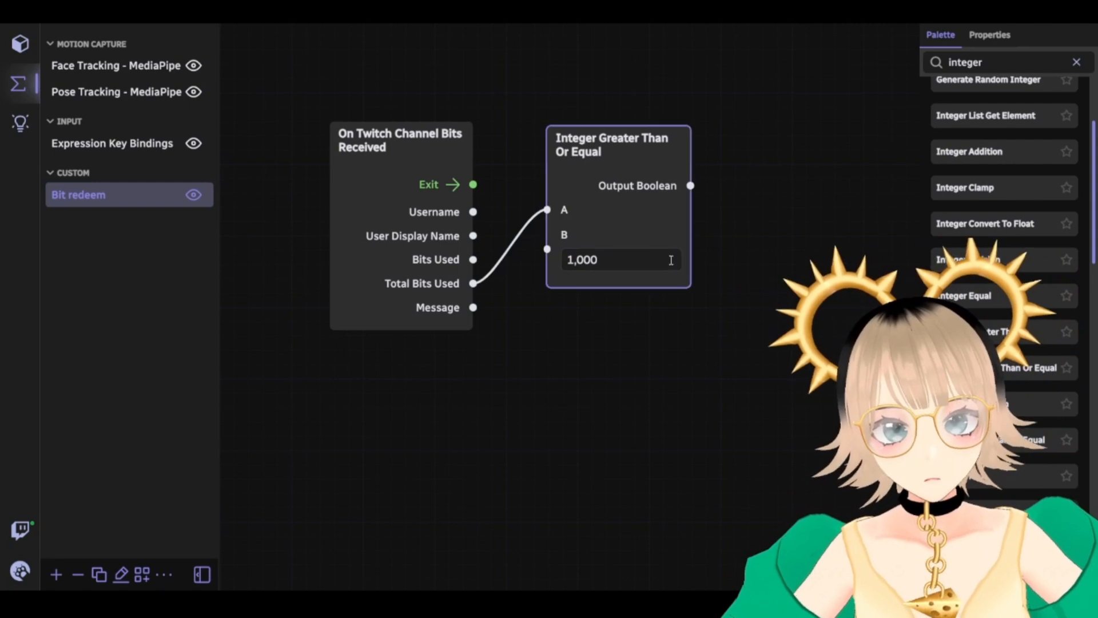
{"action": "left_click_drag", "start_coordinate": [601, 130], "coordinate": [542, 129]}
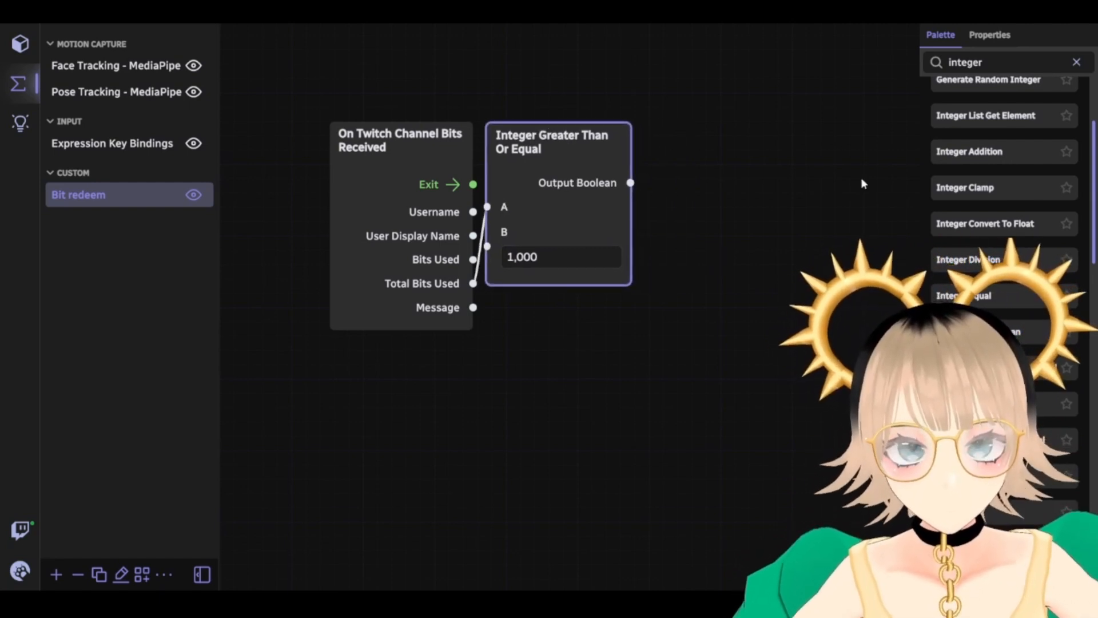
{"action": "double_click", "coordinate": [965, 62]}
Add an If Branch node and connect the bits event's Exit to its Enter
{"action": "type", "text": "if"}
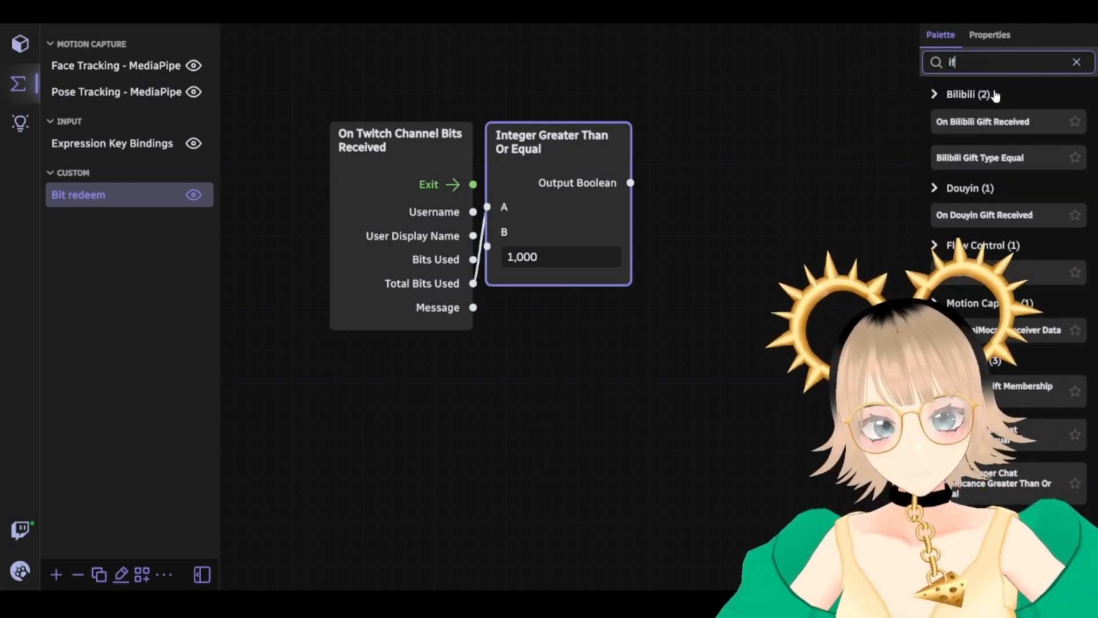
{"action": "left_click_drag", "start_coordinate": [951, 273], "coordinate": [658, 125]}
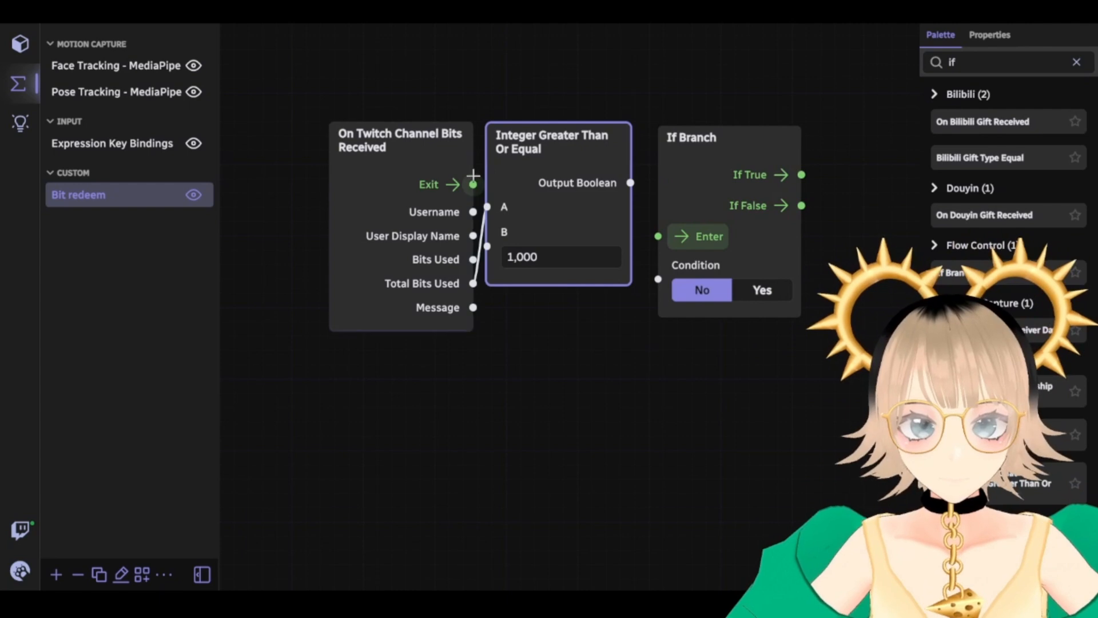
{"action": "left_click_drag", "start_coordinate": [513, 138], "coordinate": [532, 378]}
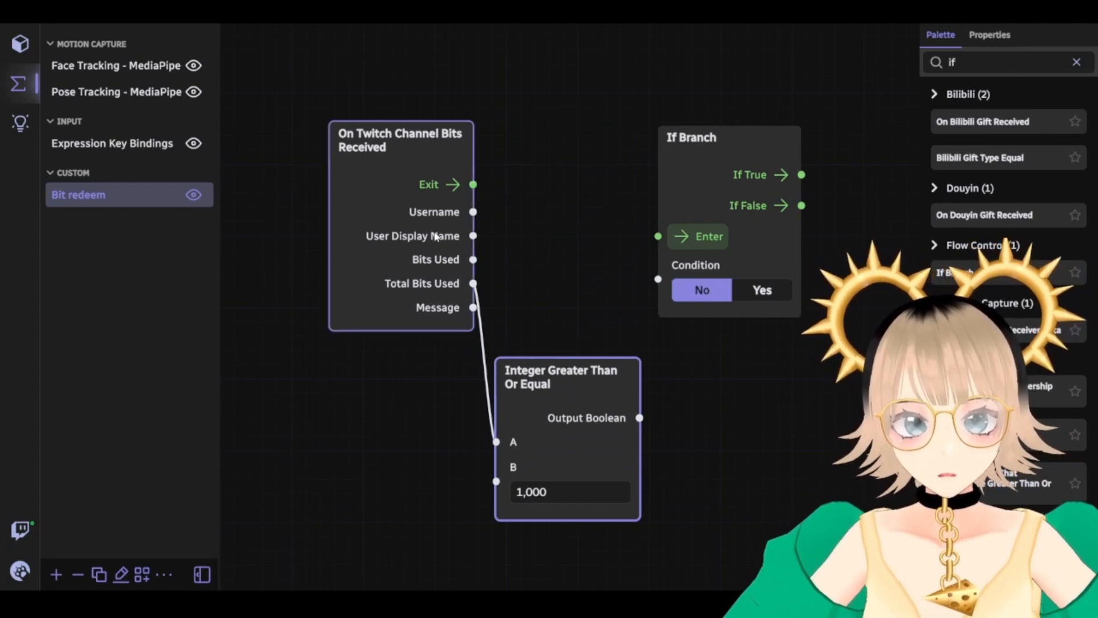
{"action": "left_click_drag", "start_coordinate": [466, 184], "coordinate": [657, 237]}
{"action": "left_click_drag", "start_coordinate": [734, 136], "coordinate": [627, 115]}
{"action": "left_click_drag", "start_coordinate": [561, 375], "coordinate": [446, 354]}
Feed the comparison result into the If Branch Condition, tidy the layout, and clear the search
{"action": "left_click_drag", "start_coordinate": [529, 397], "coordinate": [560, 259]}
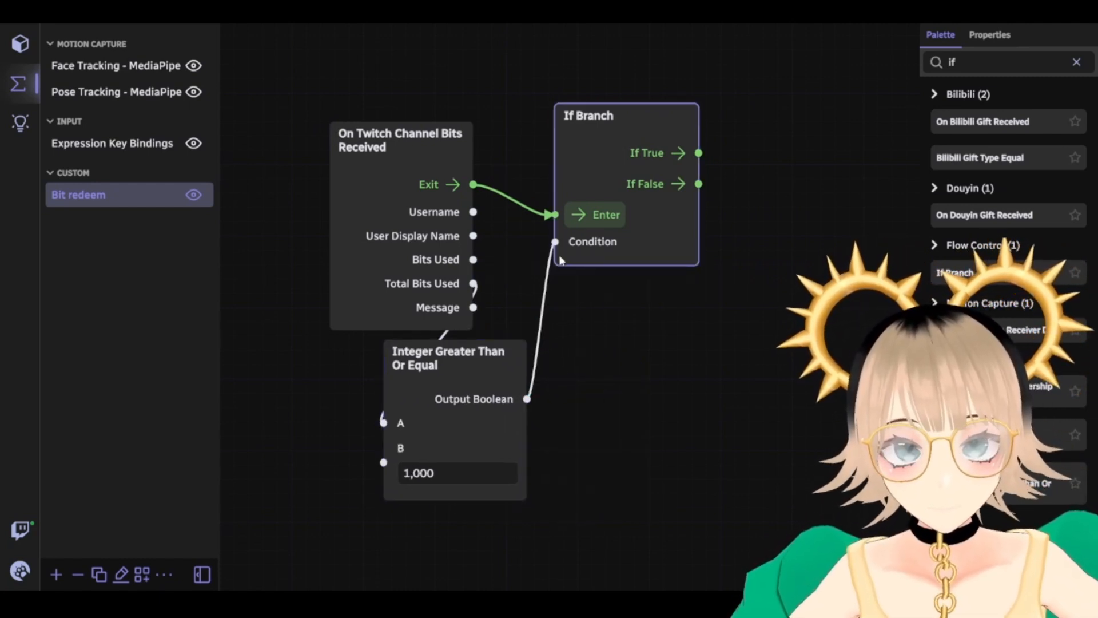
{"action": "left_click_drag", "start_coordinate": [477, 370], "coordinate": [591, 382]}
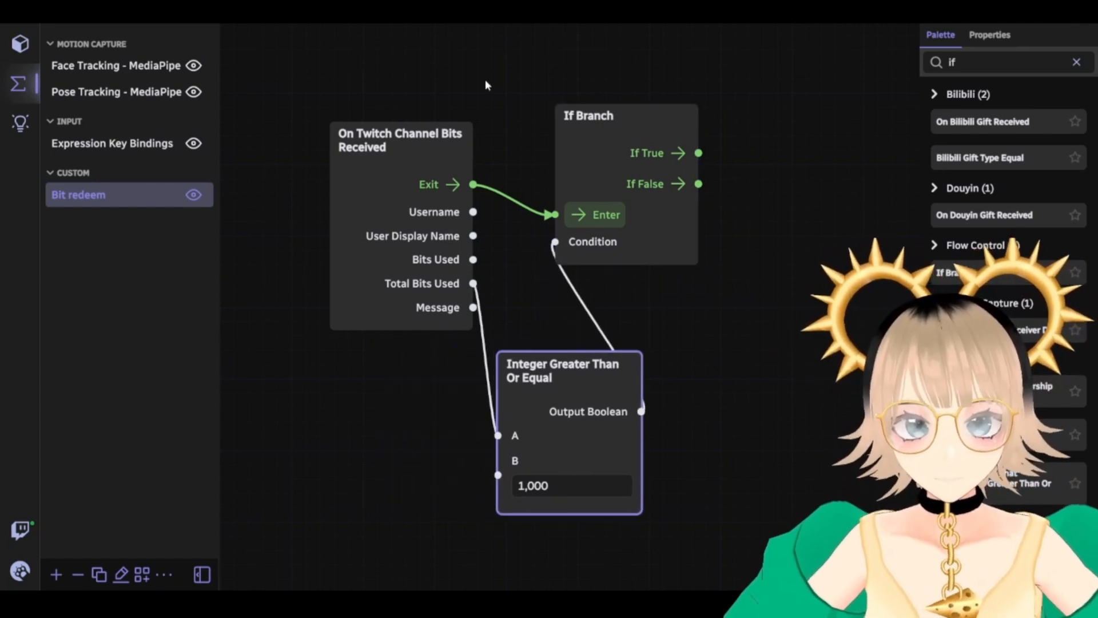
{"action": "left_click_drag", "start_coordinate": [365, 187], "coordinate": [307, 198]}
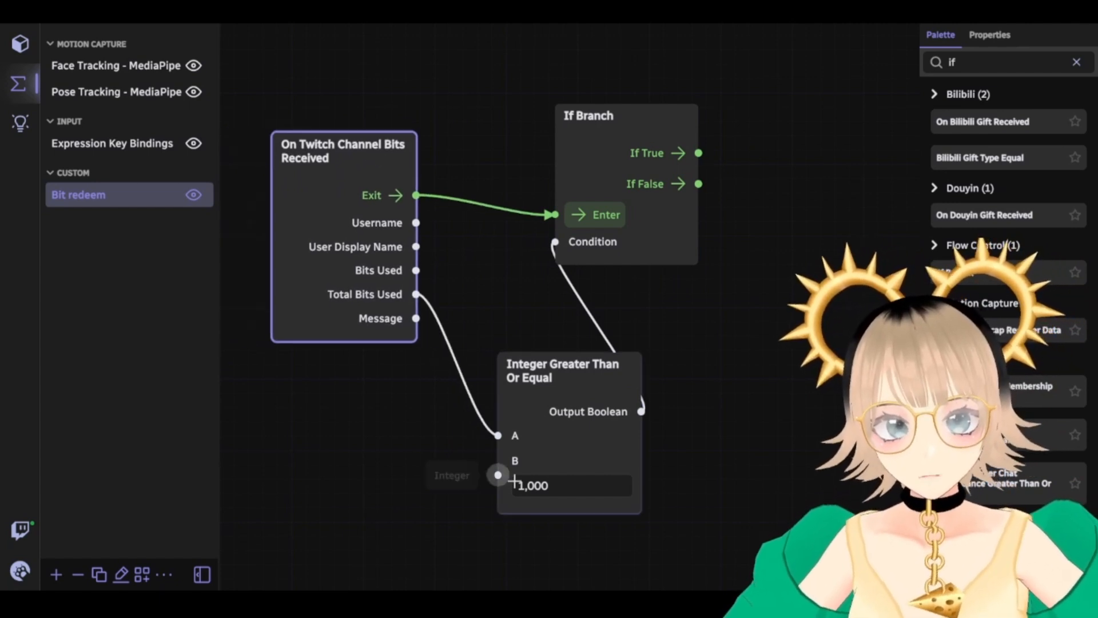
{"action": "left_click", "coordinate": [536, 493]}
{"action": "left_click", "coordinate": [855, 485]}
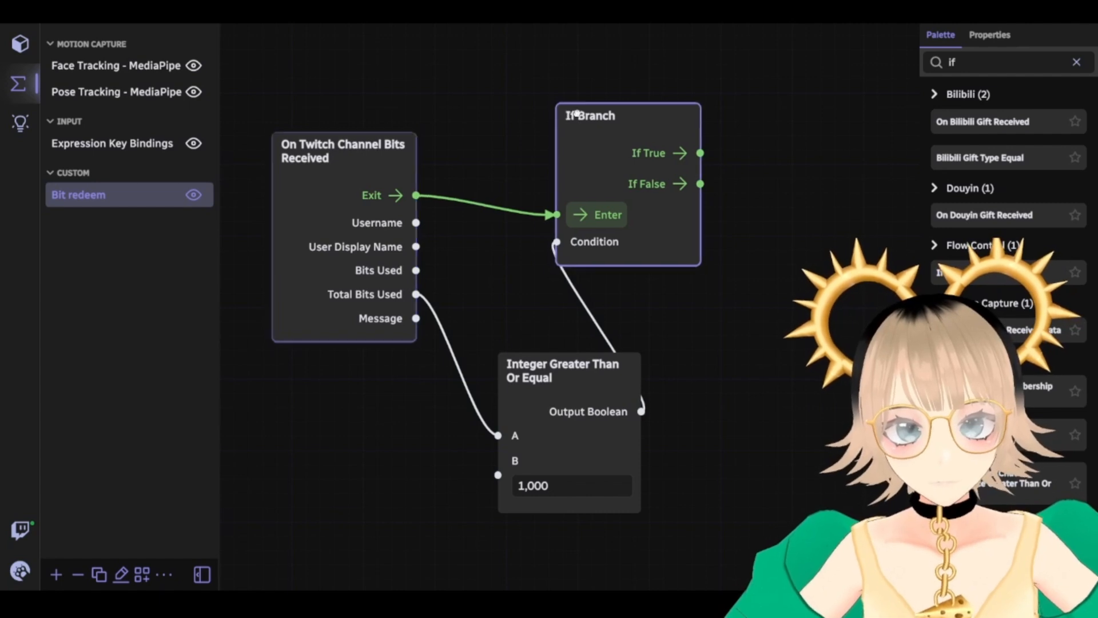
{"action": "left_click_drag", "start_coordinate": [568, 114], "coordinate": [620, 110]}
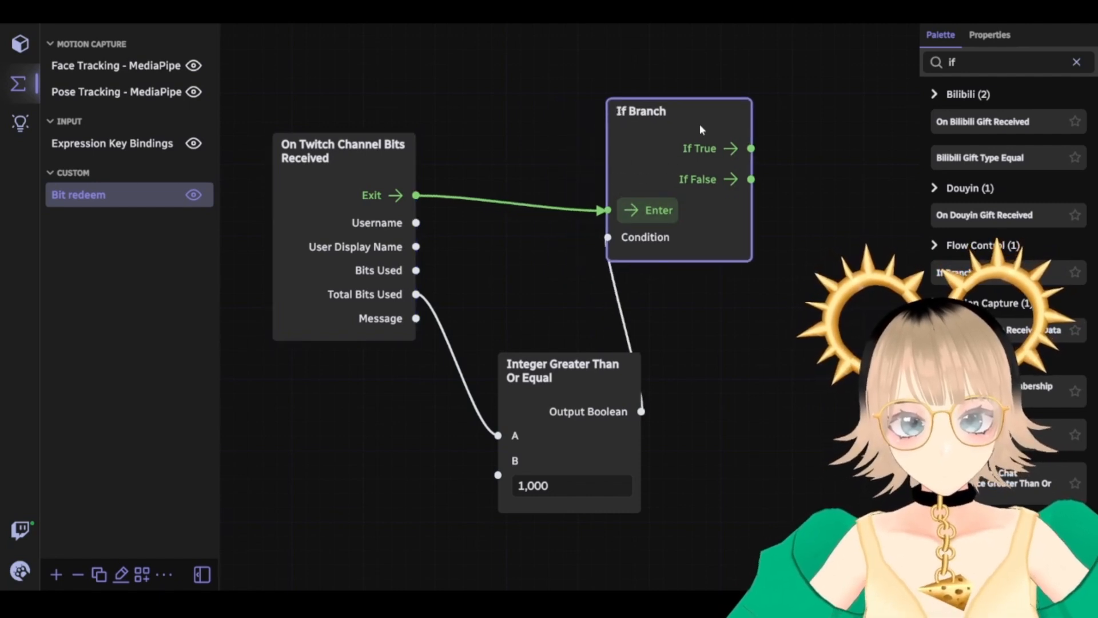
{"action": "left_click_drag", "start_coordinate": [692, 108], "coordinate": [749, 109]}
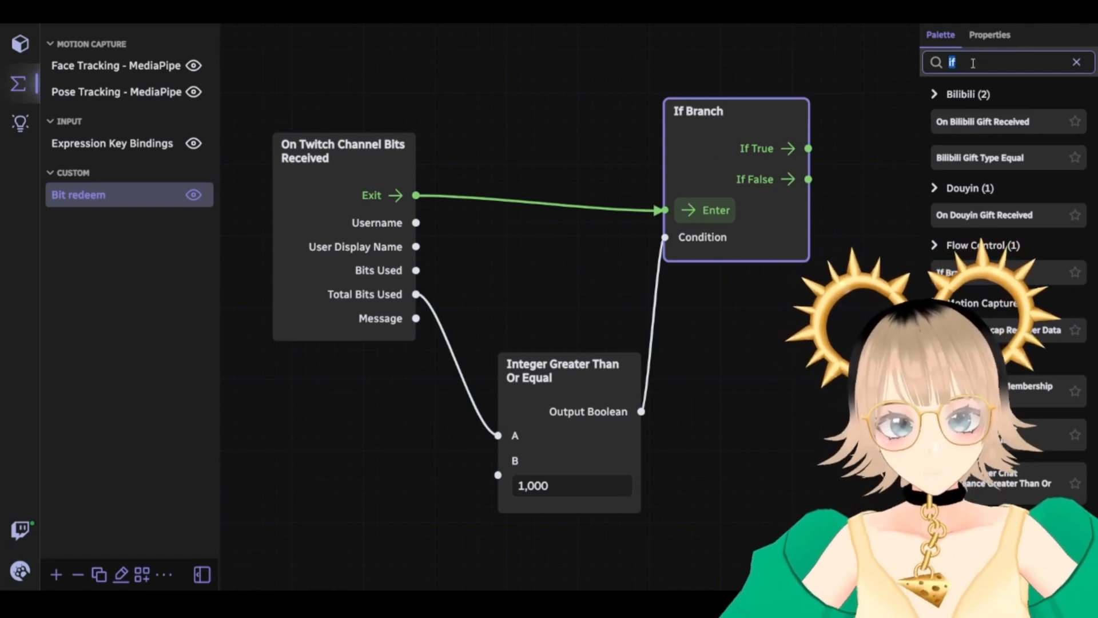
{"action": "key", "text": "BackSpace"}
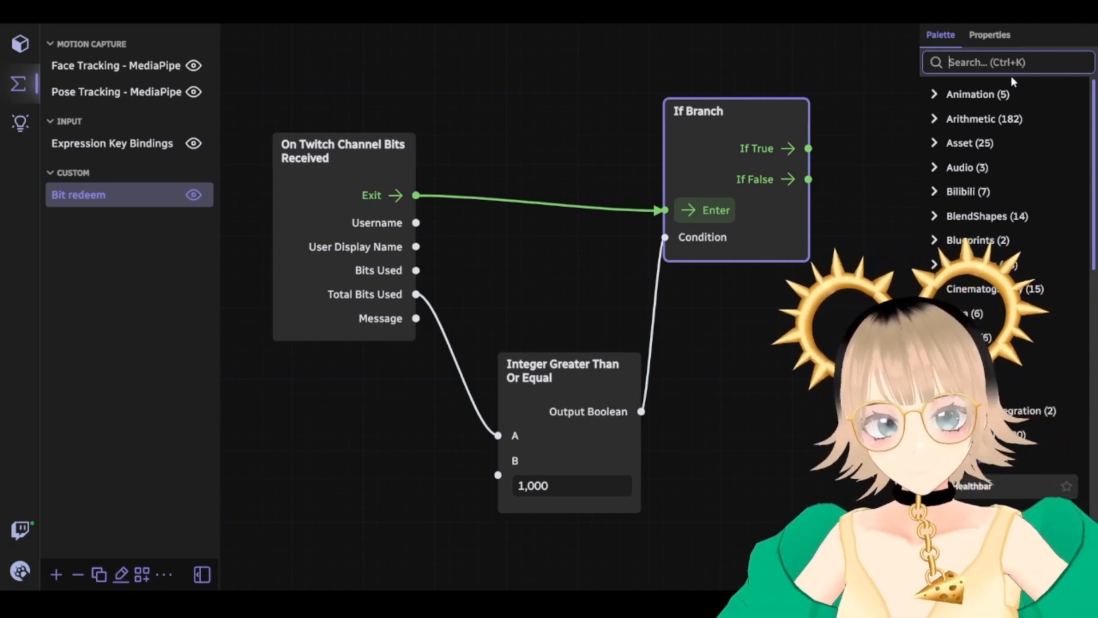
Add a Throw Prop node from a 'throw' search and delete the stray bits event node
{"action": "type", "text": "throw"}
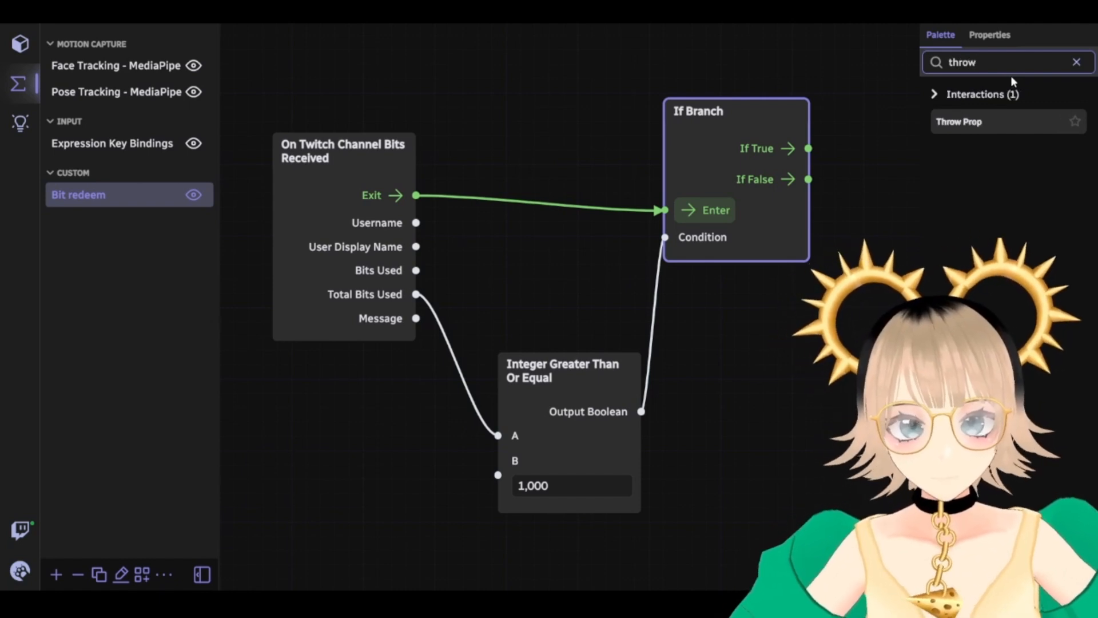
{"action": "left_click_drag", "start_coordinate": [572, 360], "coordinate": [514, 290]}
{"action": "left_click_drag", "start_coordinate": [745, 120], "coordinate": [681, 176]}
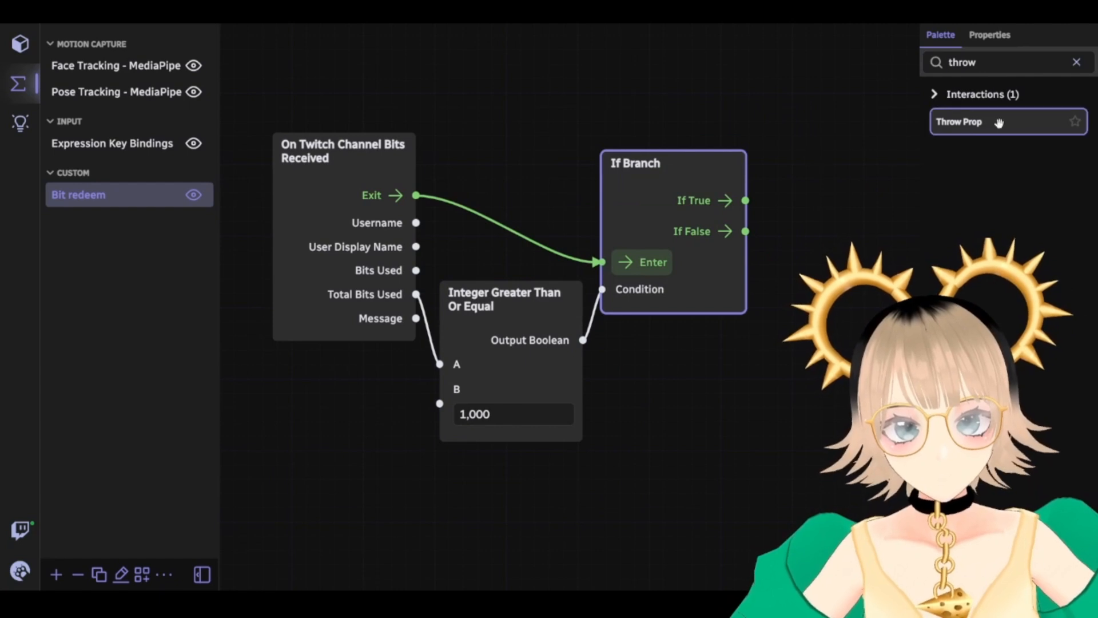
{"action": "left_click_drag", "start_coordinate": [1000, 121], "coordinate": [773, 172]}
{"action": "left_click_drag", "start_coordinate": [669, 415], "coordinate": [519, 287]}
{"action": "scroll", "coordinate": [558, 329], "scroll_direction": "down", "scroll_amount": 2}
{"action": "left_click_drag", "start_coordinate": [543, 419], "coordinate": [506, 457]}
{"action": "left_click", "coordinate": [813, 156]}
{"action": "key", "text": "Delete"}
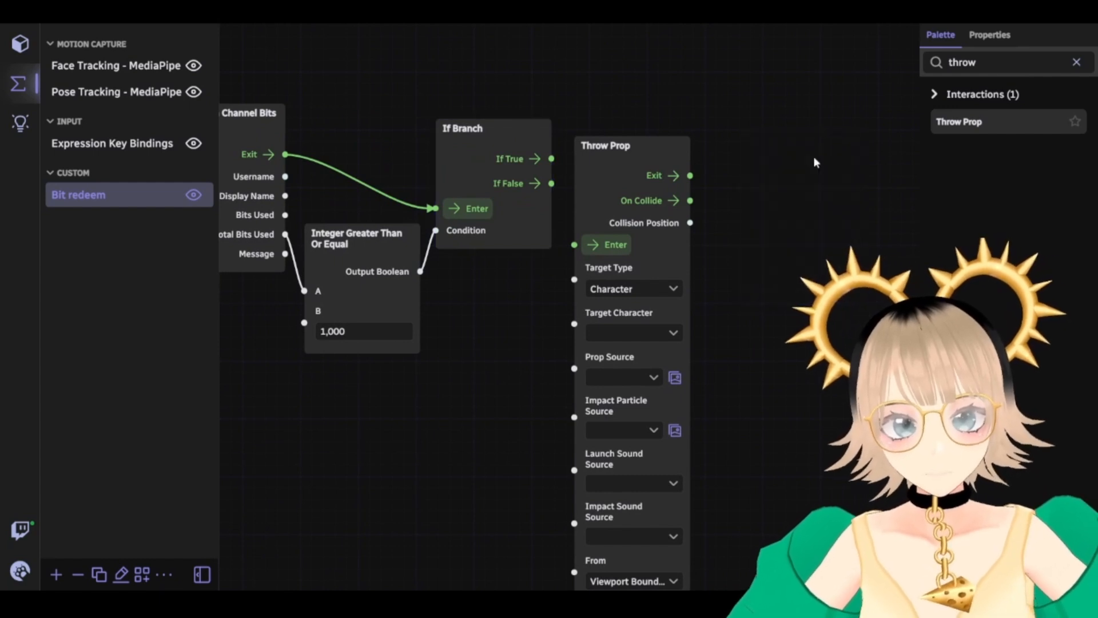
Connect the If Branch's If True output to the Throw Prop's Enter
{"action": "mouse_move", "coordinate": [737, 232]}
{"action": "left_mouse_down"}
{"action": "mouse_move", "coordinate": [756, 203]}
{"action": "mouse_move", "coordinate": [730, 218]}
{"action": "left_mouse_up"}
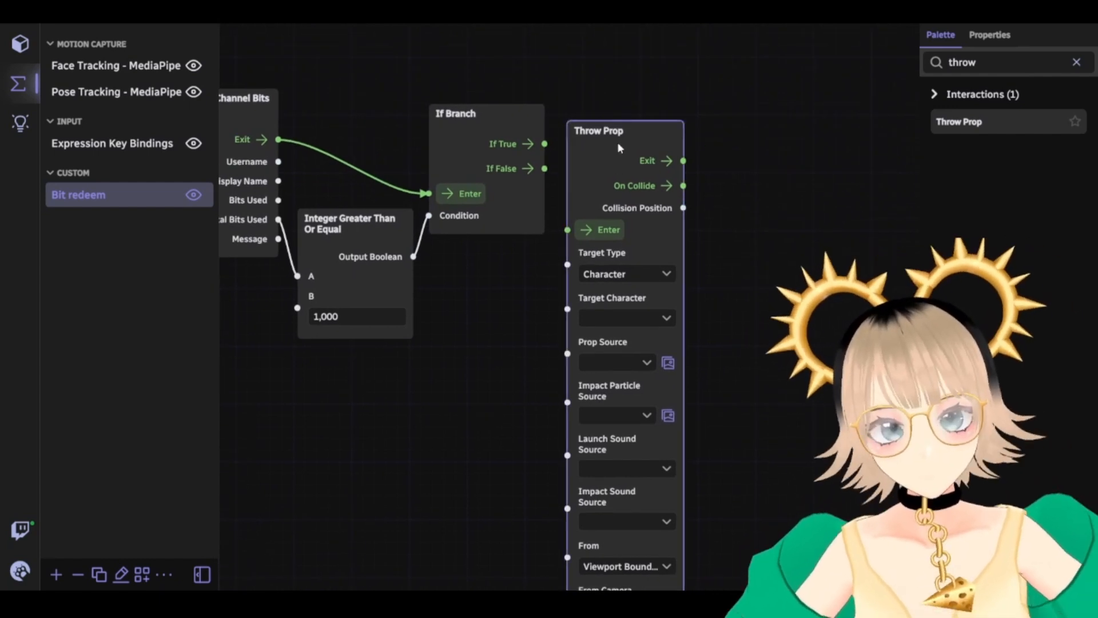
{"action": "left_click_drag", "start_coordinate": [620, 133], "coordinate": [667, 76]}
{"action": "scroll", "coordinate": [589, 228], "scroll_direction": "down", "scroll_amount": 2}
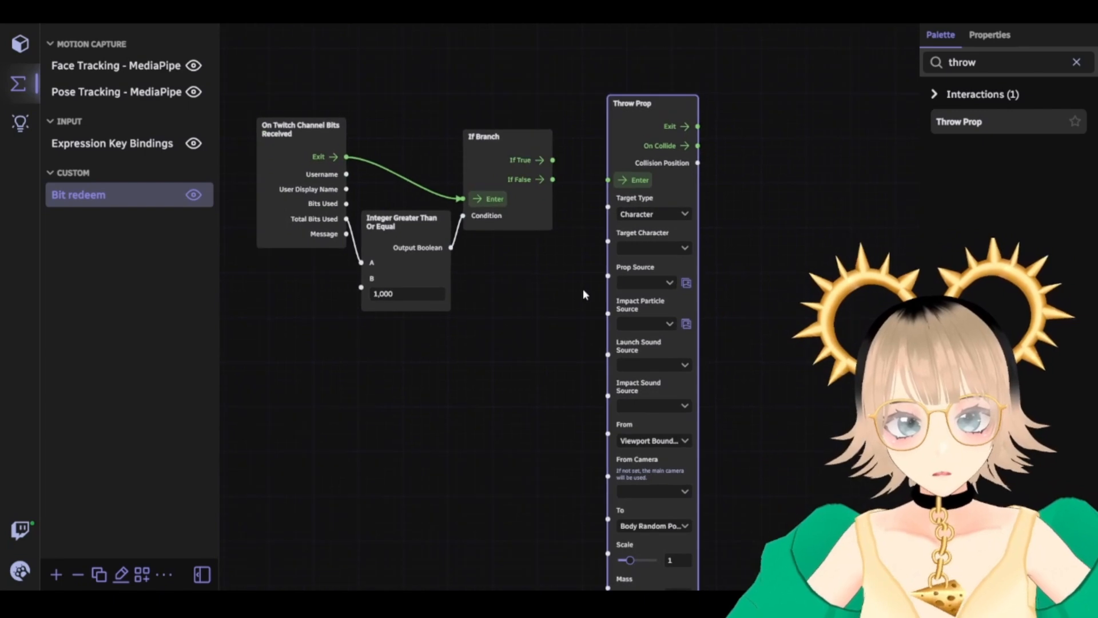
{"action": "left_click_drag", "start_coordinate": [584, 251], "coordinate": [586, 139]}
{"action": "scroll", "coordinate": [449, 275], "scroll_direction": "down", "scroll_amount": 8}
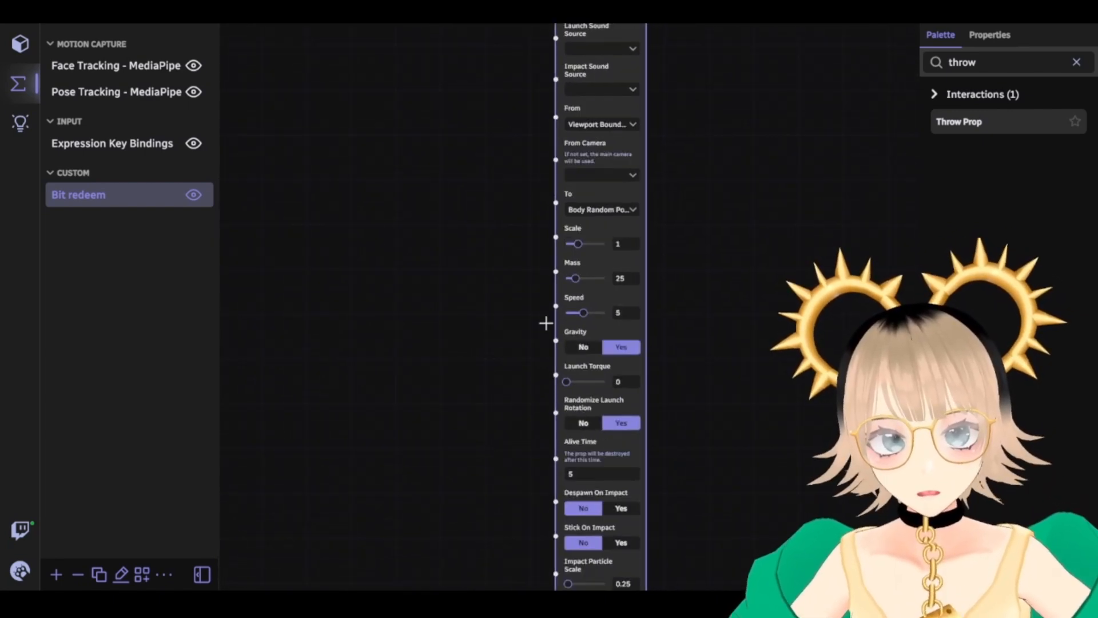
{"action": "scroll", "coordinate": [526, 195], "scroll_direction": "up", "scroll_amount": 8}
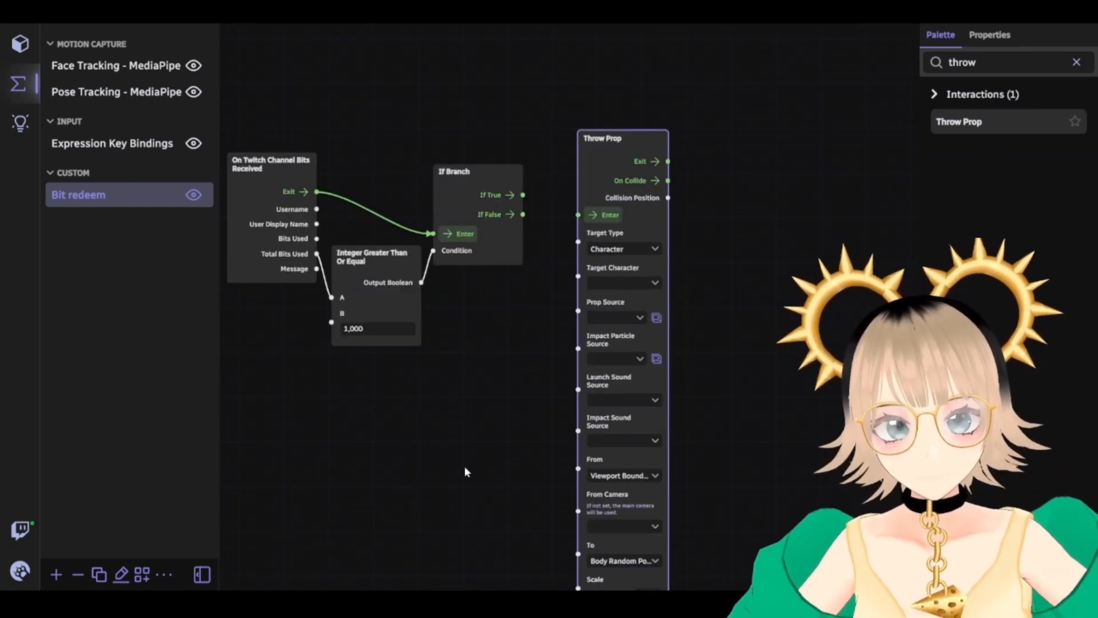
{"action": "left_click_drag", "start_coordinate": [491, 329], "coordinate": [493, 358]}
{"action": "scroll", "coordinate": [494, 355], "scroll_direction": "up", "scroll_amount": 3}
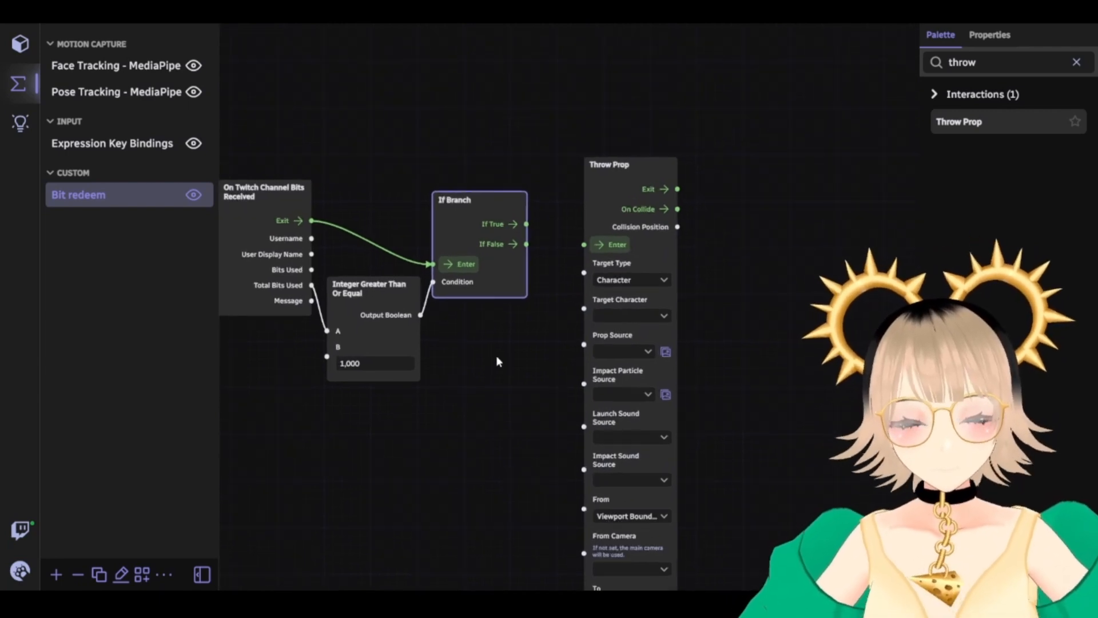
{"action": "scroll", "coordinate": [538, 414], "scroll_direction": "up", "scroll_amount": 2}
{"action": "left_click_drag", "start_coordinate": [534, 332], "coordinate": [498, 396]}
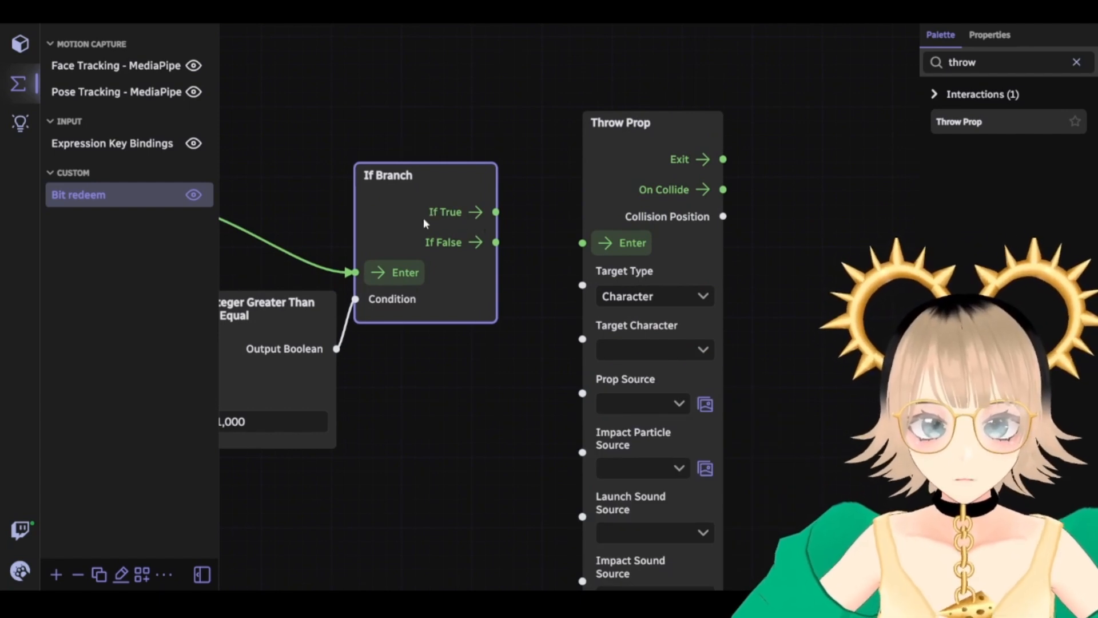
{"action": "left_click_drag", "start_coordinate": [496, 212], "coordinate": [582, 242]}
{"action": "left_click_drag", "start_coordinate": [530, 318], "coordinate": [416, 355]}
{"action": "left_click", "coordinate": [474, 200]}
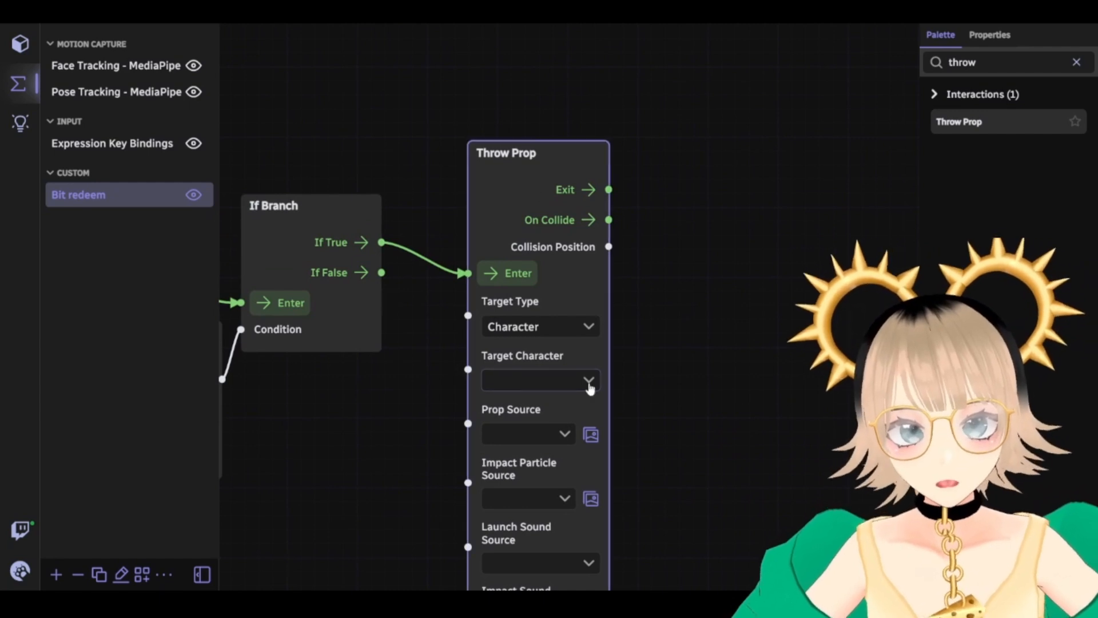
{"action": "scroll", "coordinate": [708, 349], "scroll_direction": "down", "scroll_amount": 5}
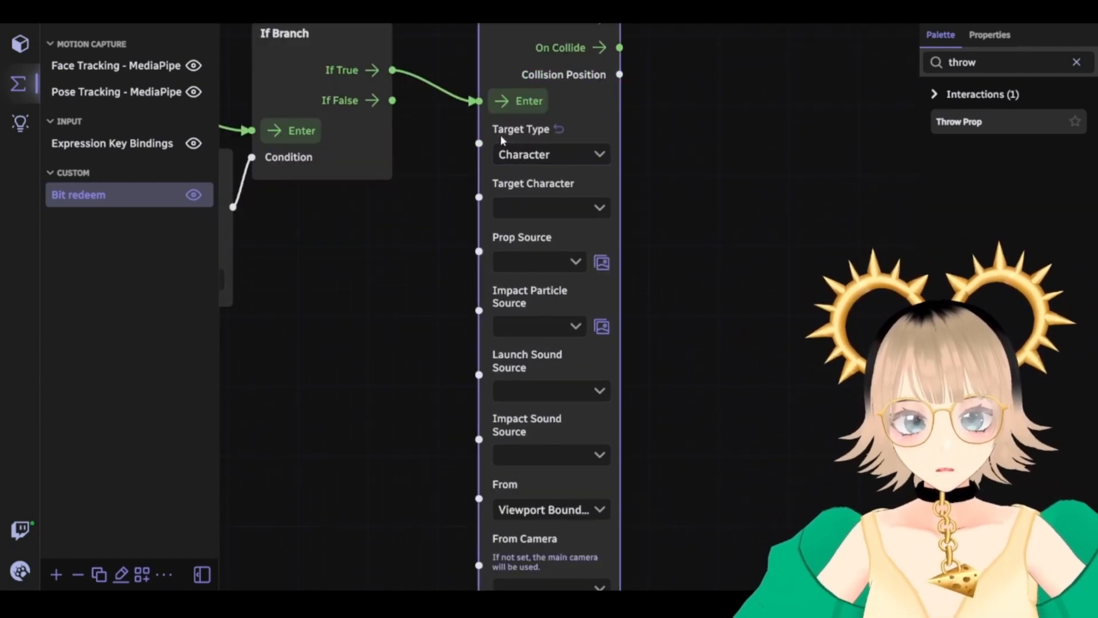
{"action": "left_click", "coordinate": [577, 159]}
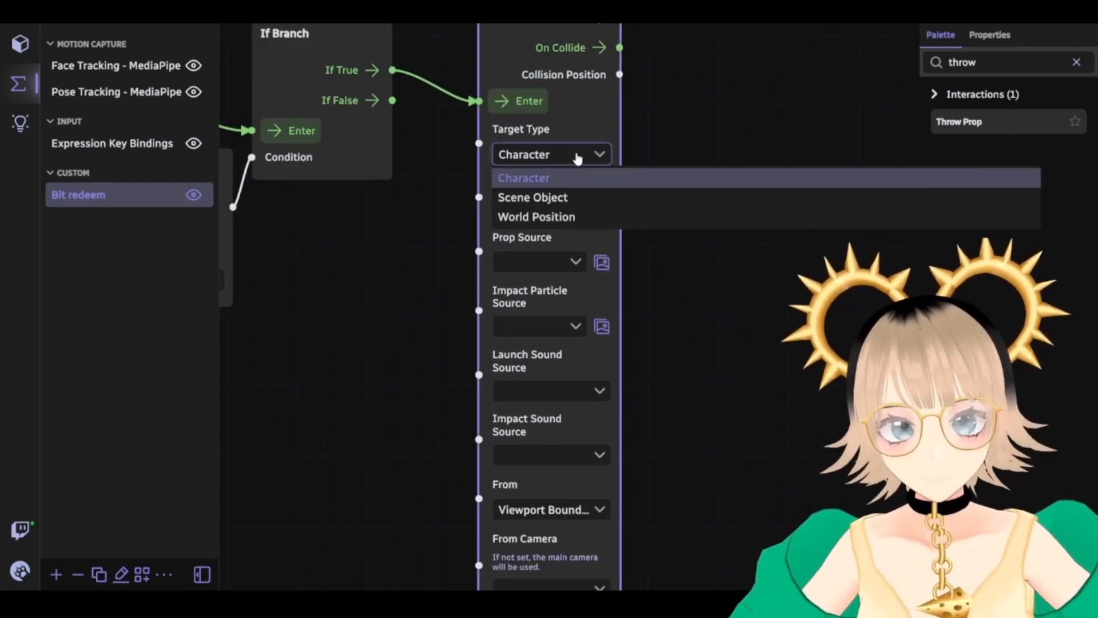
Set the Throw Prop's Target Type and Target Character both to Character
{"action": "left_click", "coordinate": [577, 158]}
{"action": "left_click", "coordinate": [538, 157]}
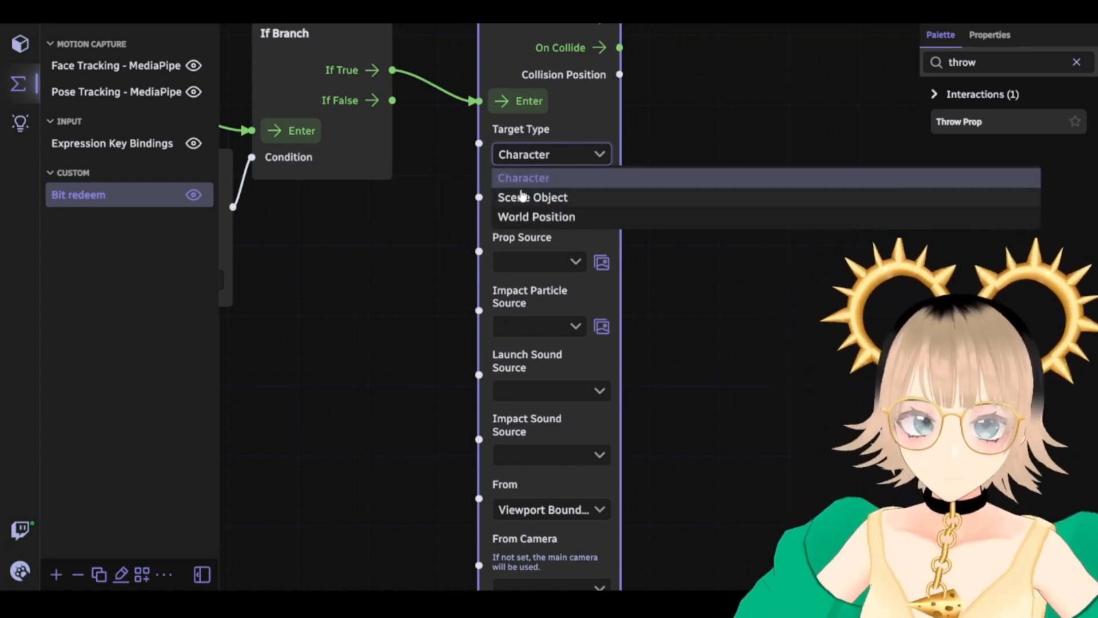
{"action": "left_click", "coordinate": [585, 152]}
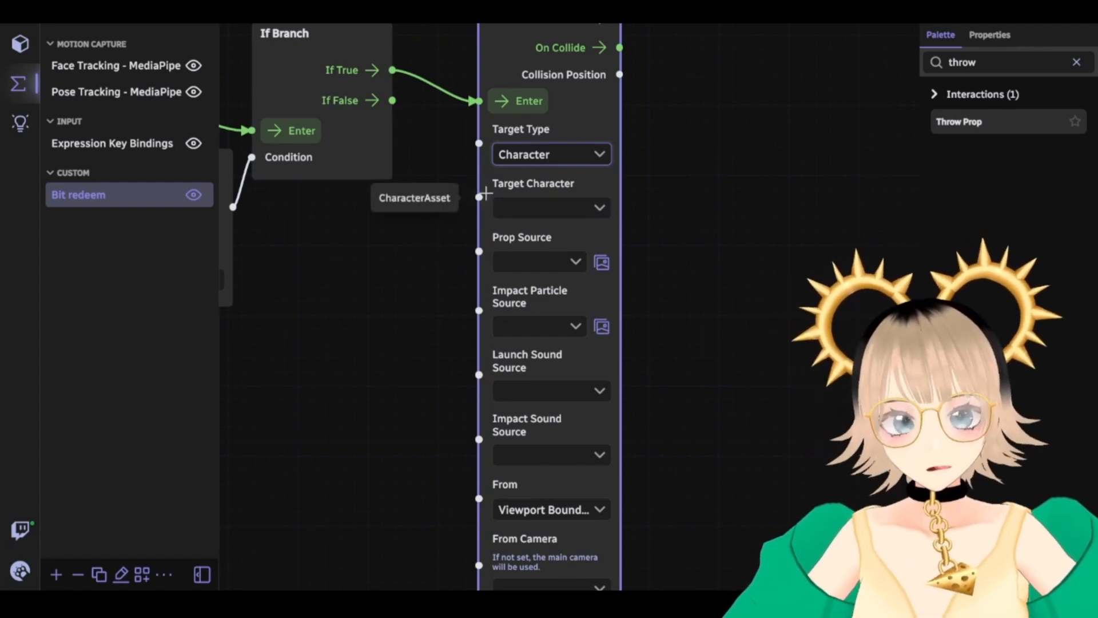
{"action": "left_click", "coordinate": [607, 210]}
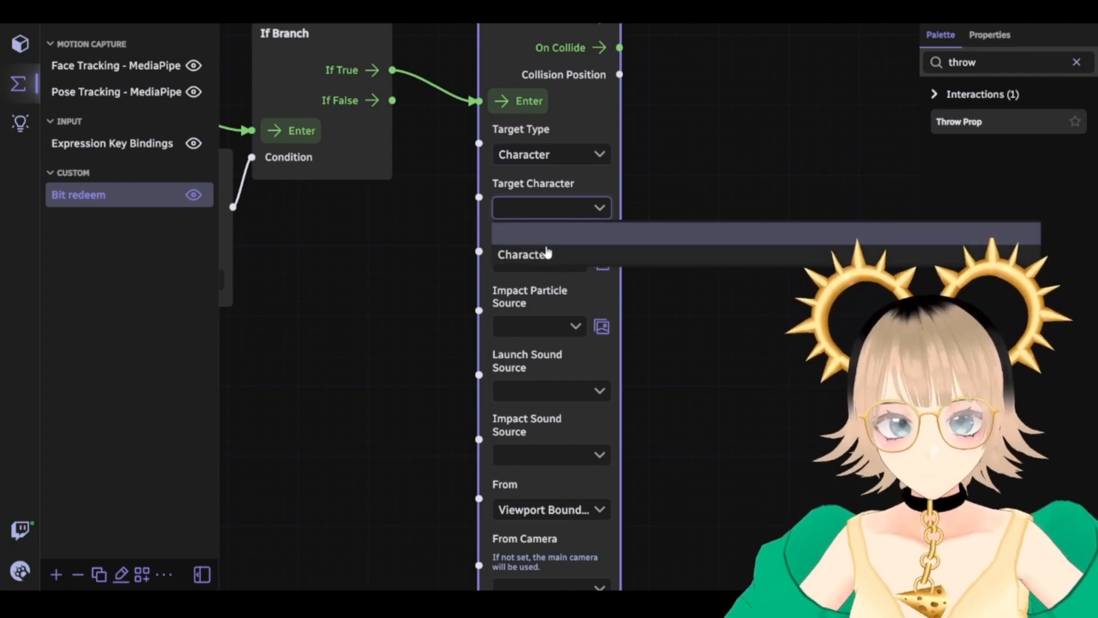
{"action": "left_click", "coordinate": [529, 258]}
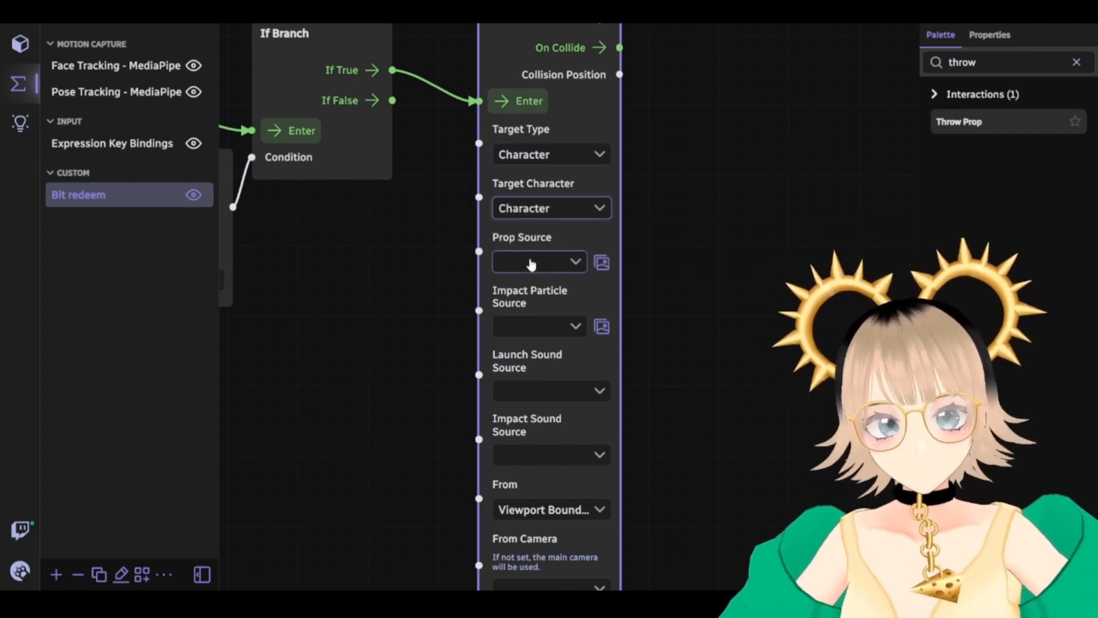
Lower the comparison's B threshold from 1,000 to 100
{"action": "scroll", "coordinate": [441, 332], "scroll_direction": "down", "scroll_amount": 3}
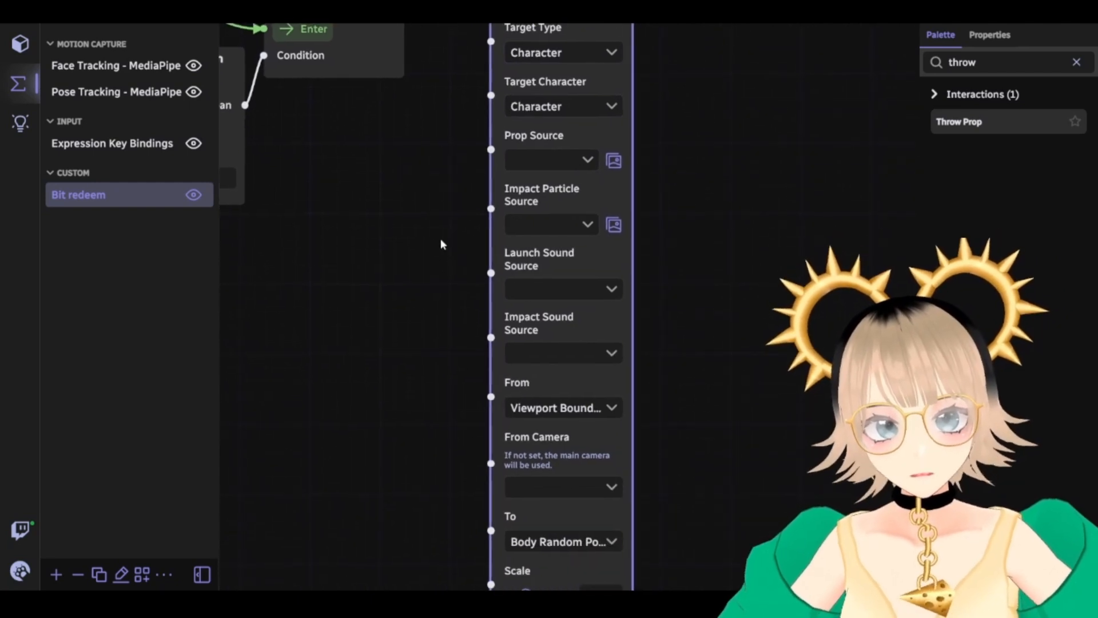
{"action": "left_click", "coordinate": [582, 162]}
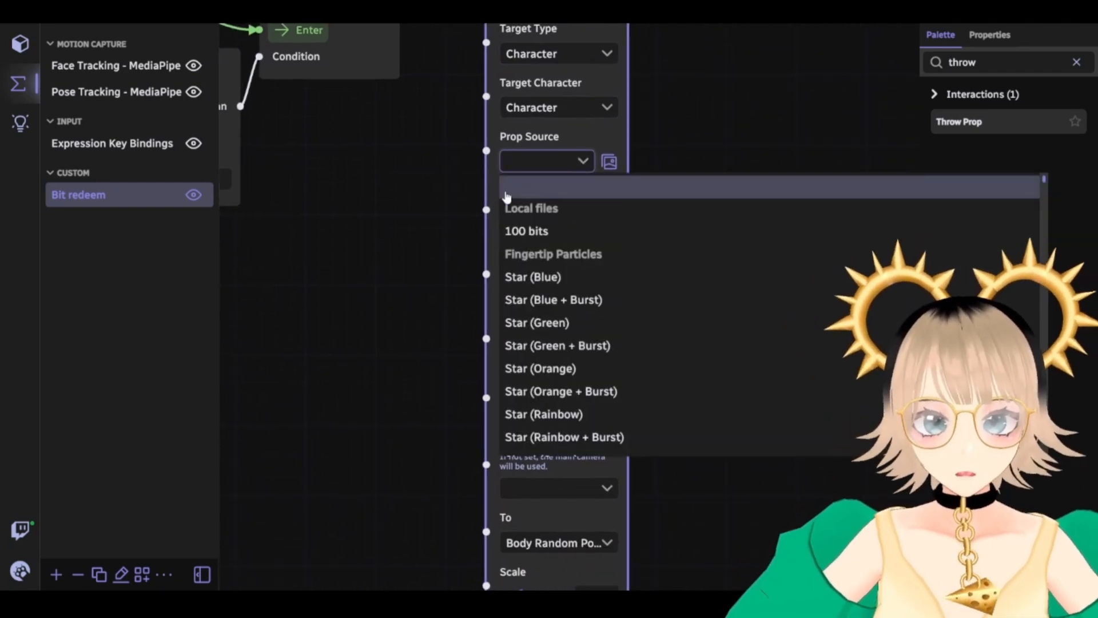
{"action": "left_click_drag", "start_coordinate": [345, 221], "coordinate": [801, 327]}
{"action": "left_click_drag", "start_coordinate": [611, 292], "coordinate": [670, 349]}
{"action": "left_click", "coordinate": [514, 310]}
{"action": "key", "text": "BackSpace"}
{"action": "left_click_drag", "start_coordinate": [758, 274], "coordinate": [472, 222]}
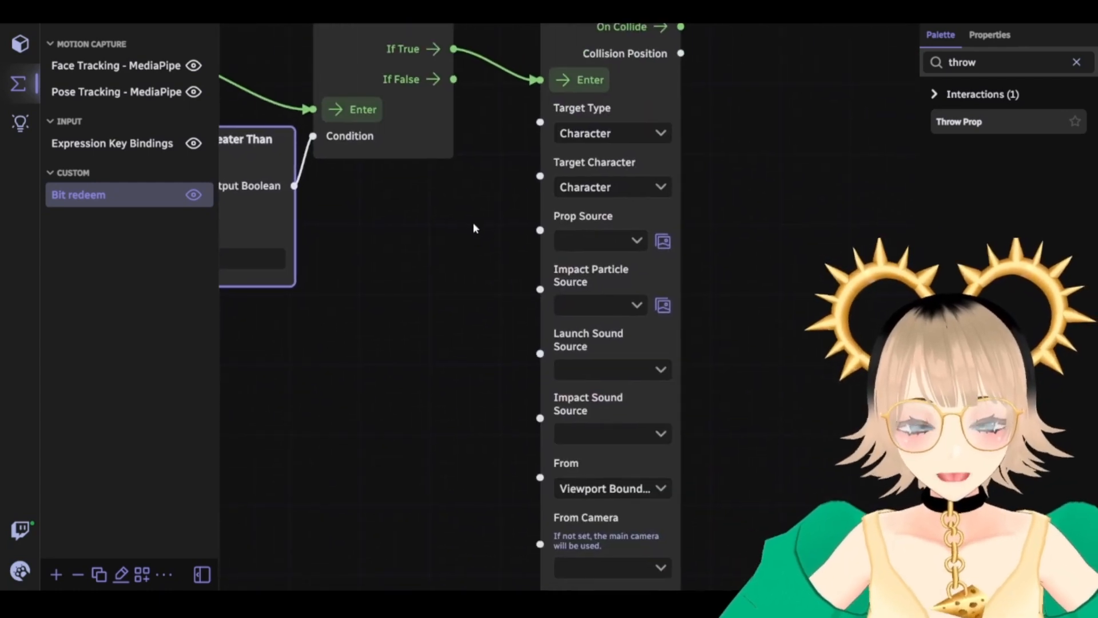
{"action": "scroll", "coordinate": [511, 250], "scroll_direction": "down", "scroll_amount": 1}
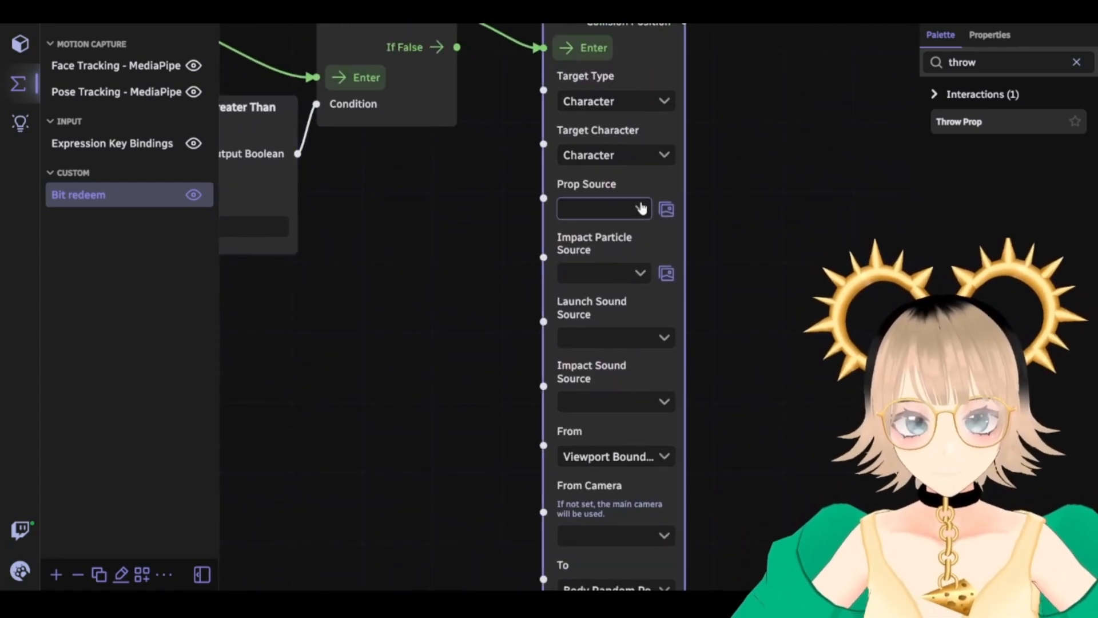
Choose '100 bits' as the Prop Source and run the flow to test the throw
{"action": "left_click", "coordinate": [632, 207]}
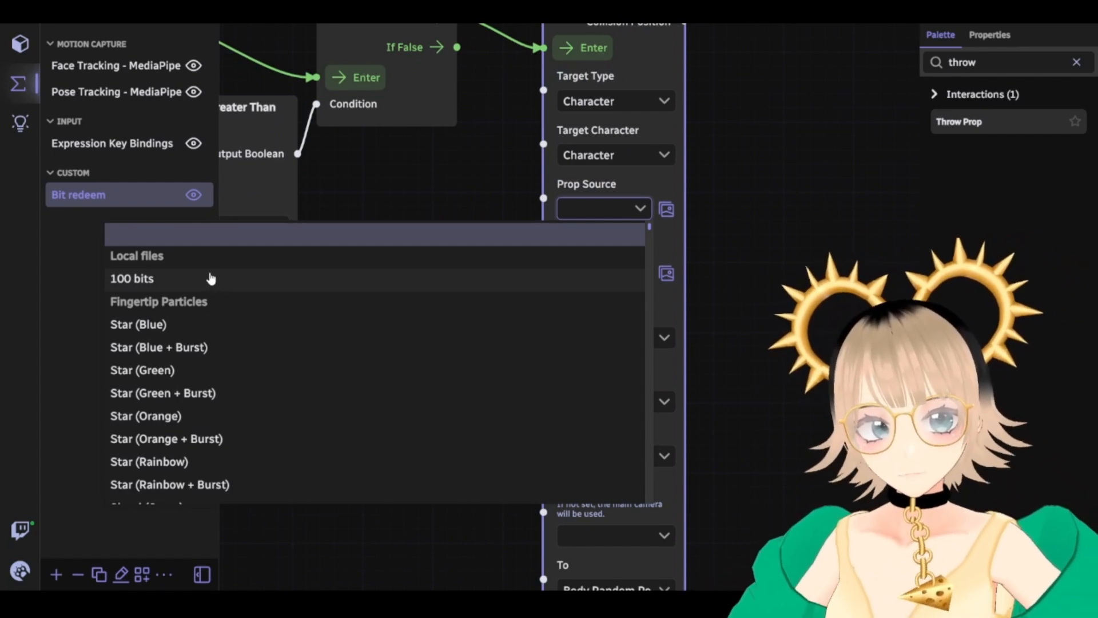
{"action": "left_click", "coordinate": [130, 280]}
{"action": "left_click_drag", "start_coordinate": [356, 301], "coordinate": [610, 483]}
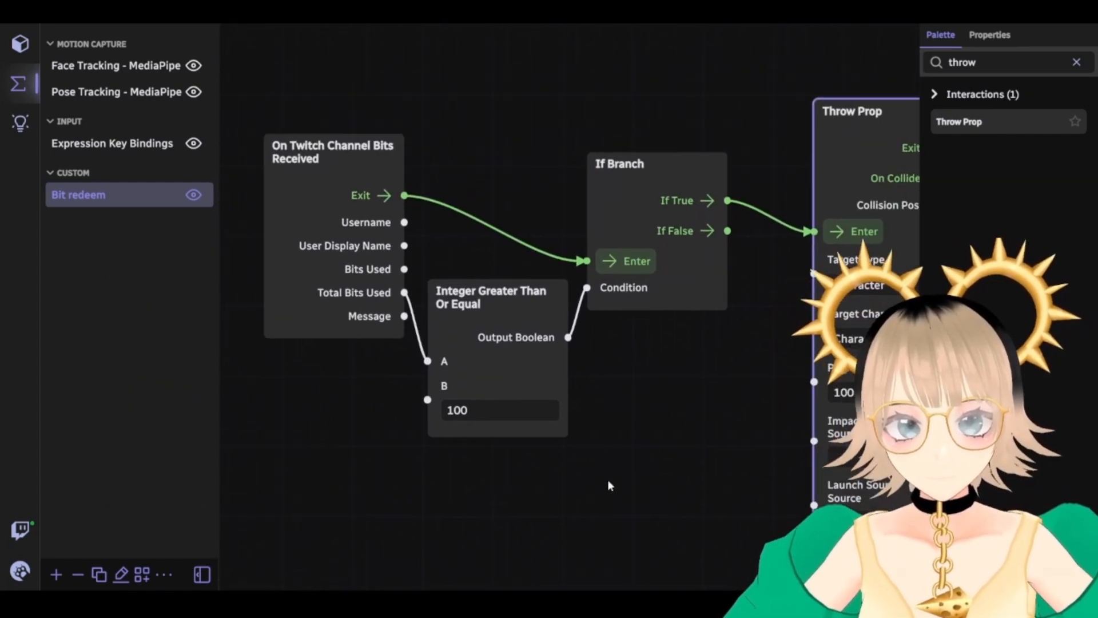
{"action": "left_click", "coordinate": [636, 266]}
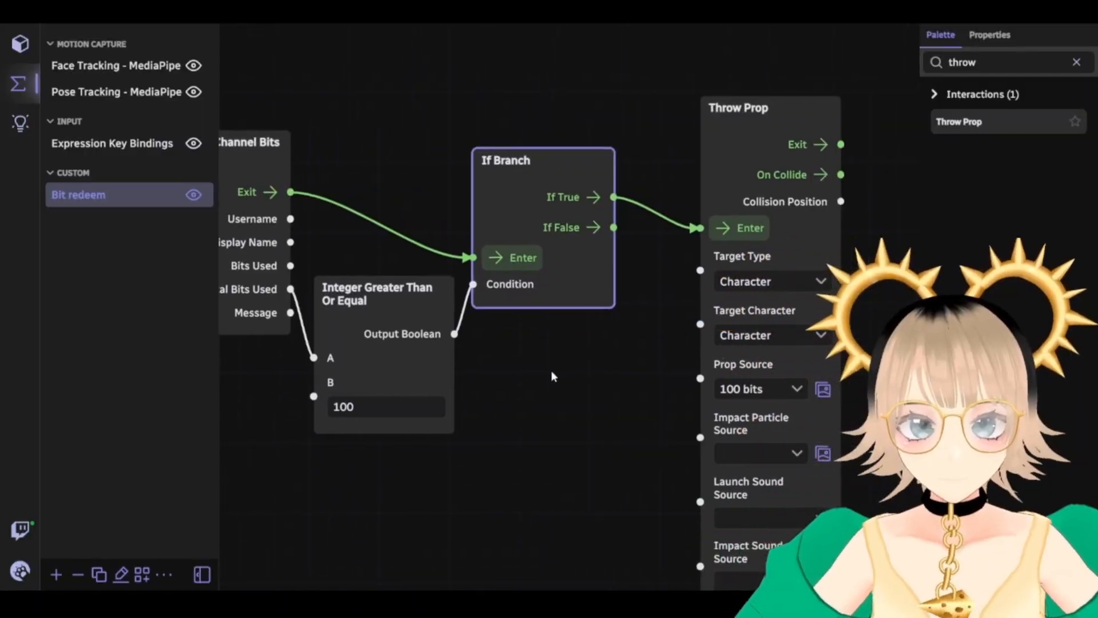
{"action": "scroll", "coordinate": [537, 374], "scroll_direction": "down", "scroll_amount": 3}
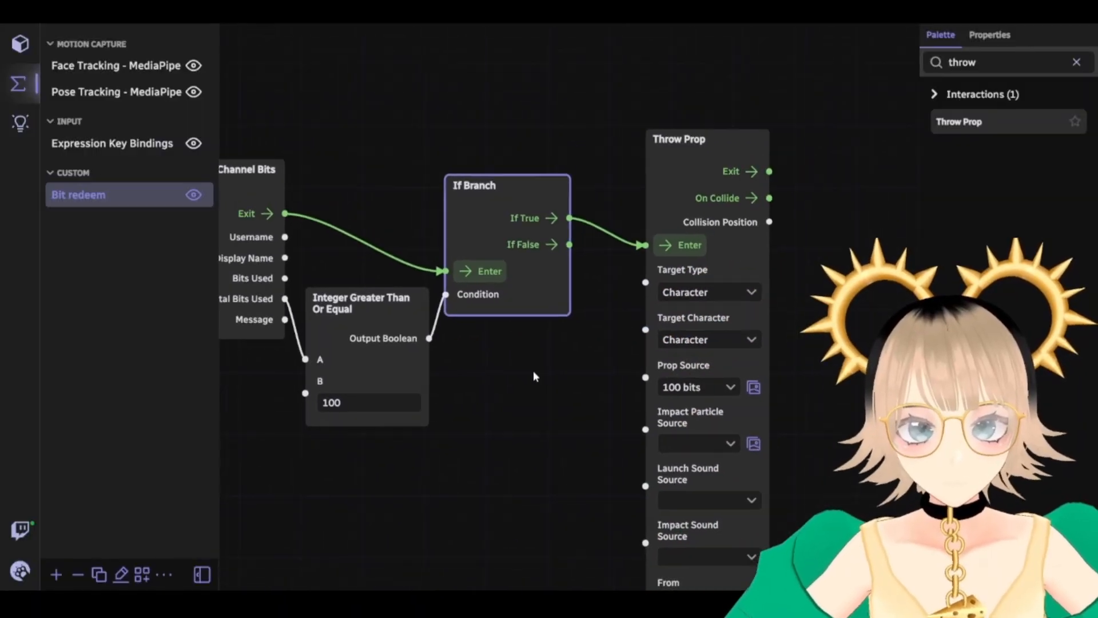
{"action": "left_click_drag", "start_coordinate": [543, 379], "coordinate": [510, 316]}
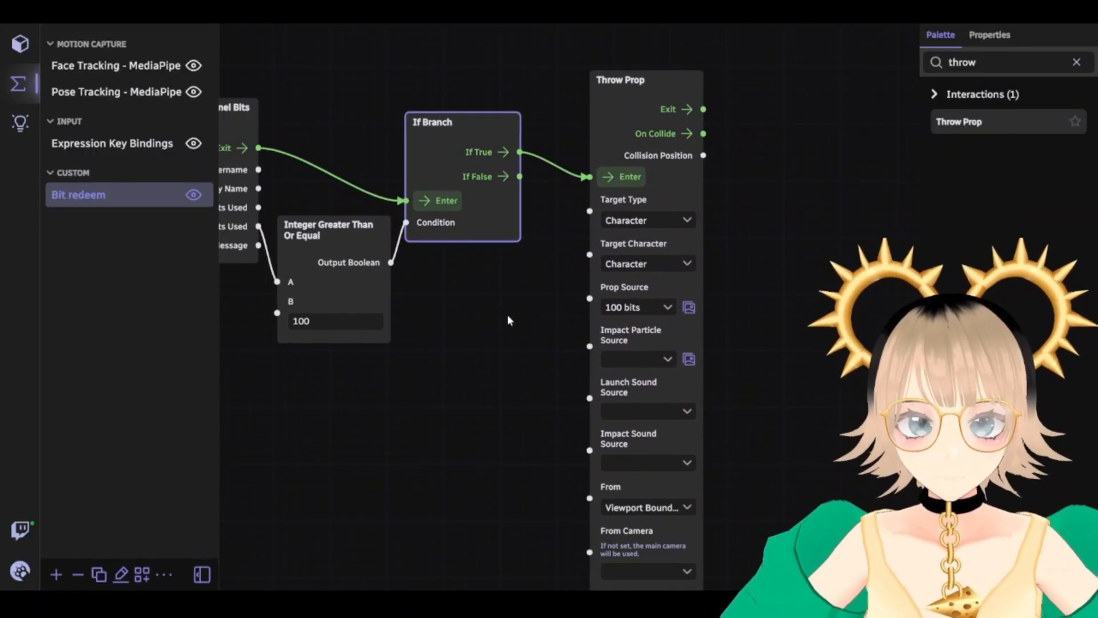
Pick a [Twitch] bits prop in the Prop Source preview gallery, then close the gallery
{"action": "left_click", "coordinate": [689, 307]}
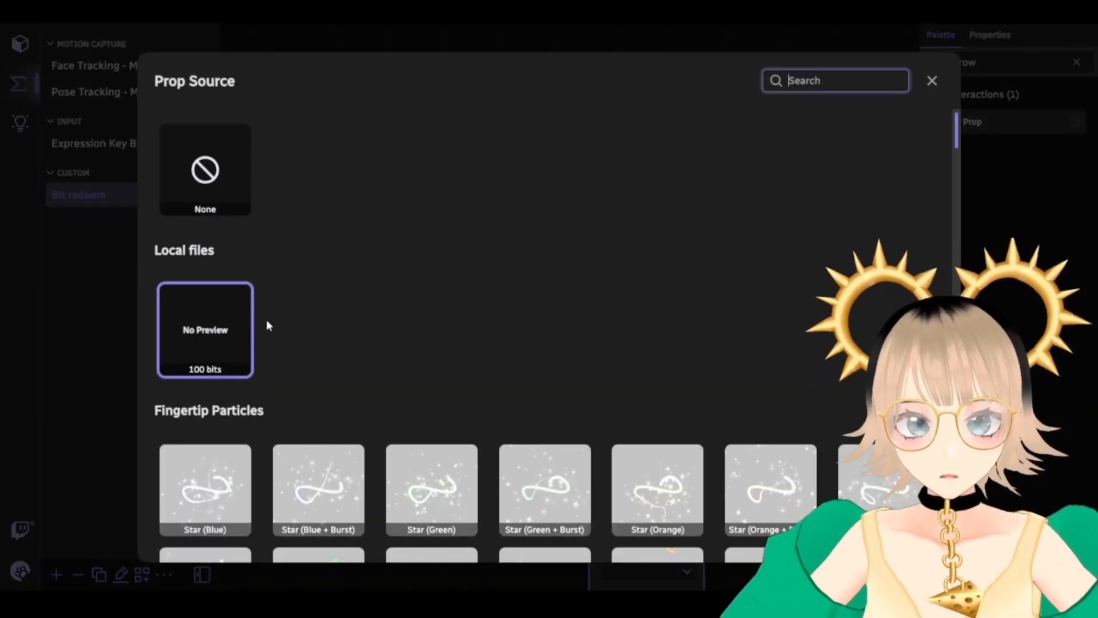
{"action": "scroll", "coordinate": [266, 319], "scroll_direction": "down", "scroll_amount": 20}
{"action": "scroll", "coordinate": [269, 319], "scroll_direction": "down", "scroll_amount": 20}
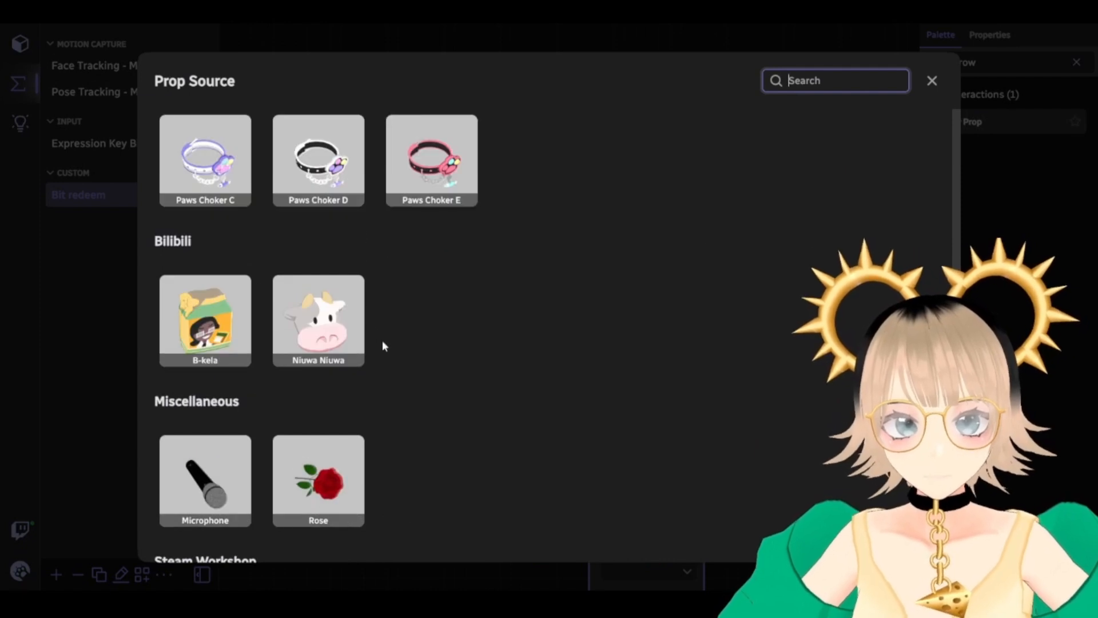
{"action": "scroll", "coordinate": [405, 431], "scroll_direction": "down", "scroll_amount": 2}
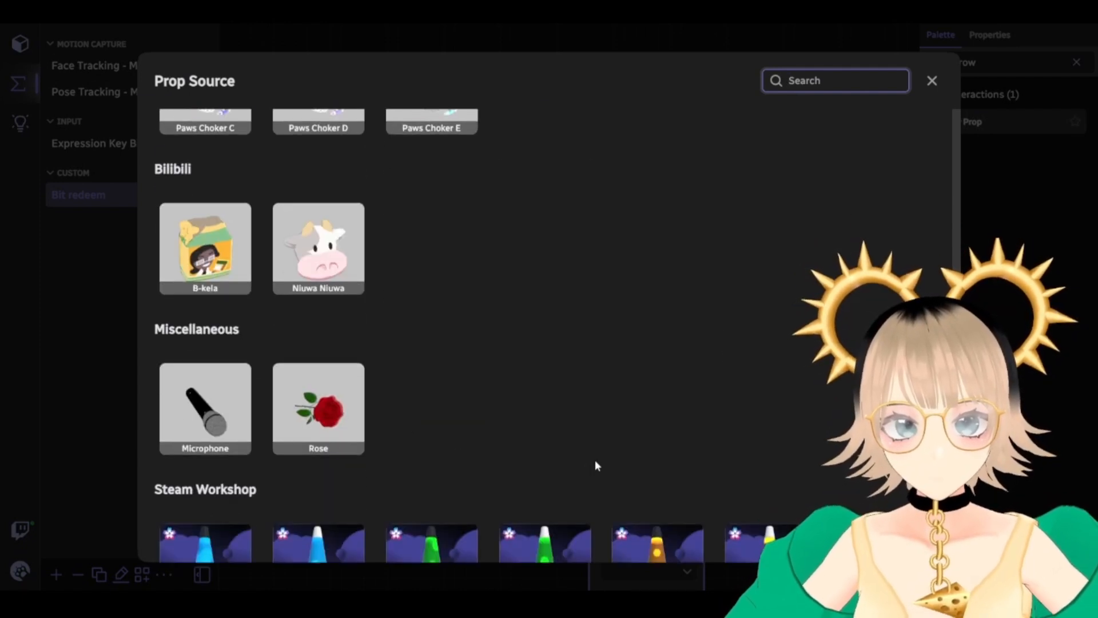
{"action": "scroll", "coordinate": [687, 400], "scroll_direction": "down", "scroll_amount": 5}
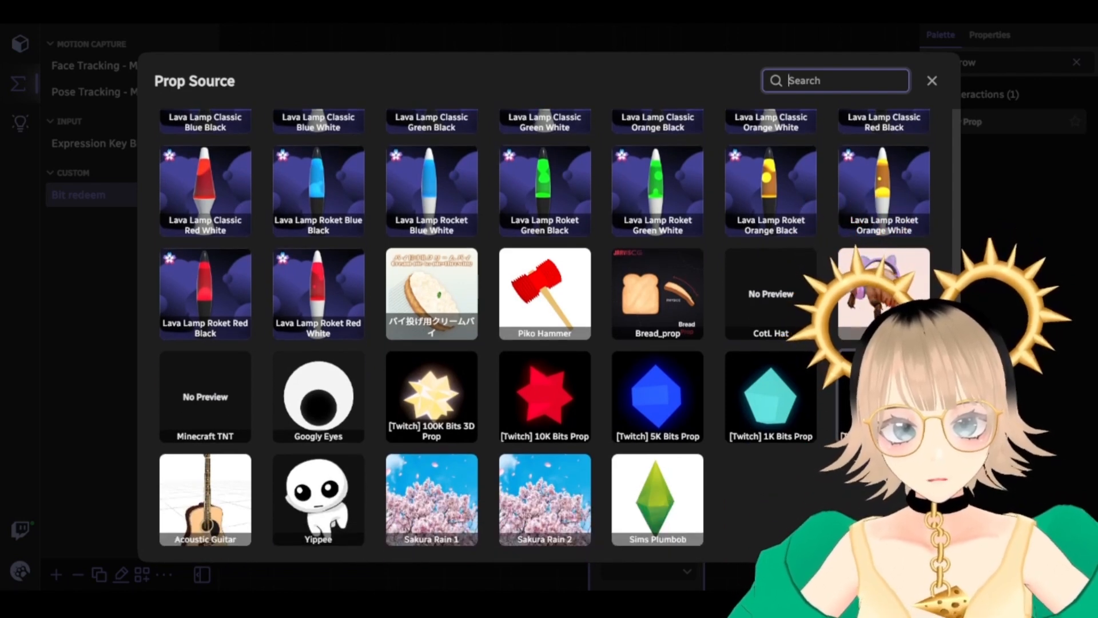
{"action": "left_click", "coordinate": [884, 397]}
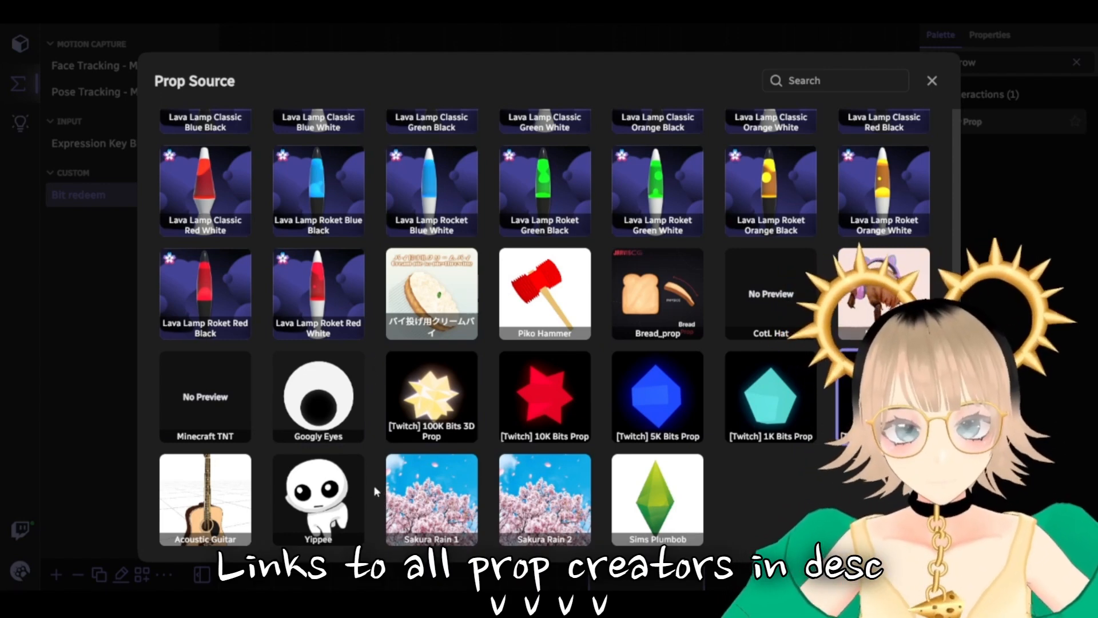
{"action": "scroll", "coordinate": [375, 491], "scroll_direction": "up", "scroll_amount": 20}
{"action": "scroll", "coordinate": [530, 420], "scroll_direction": "up", "scroll_amount": 20}
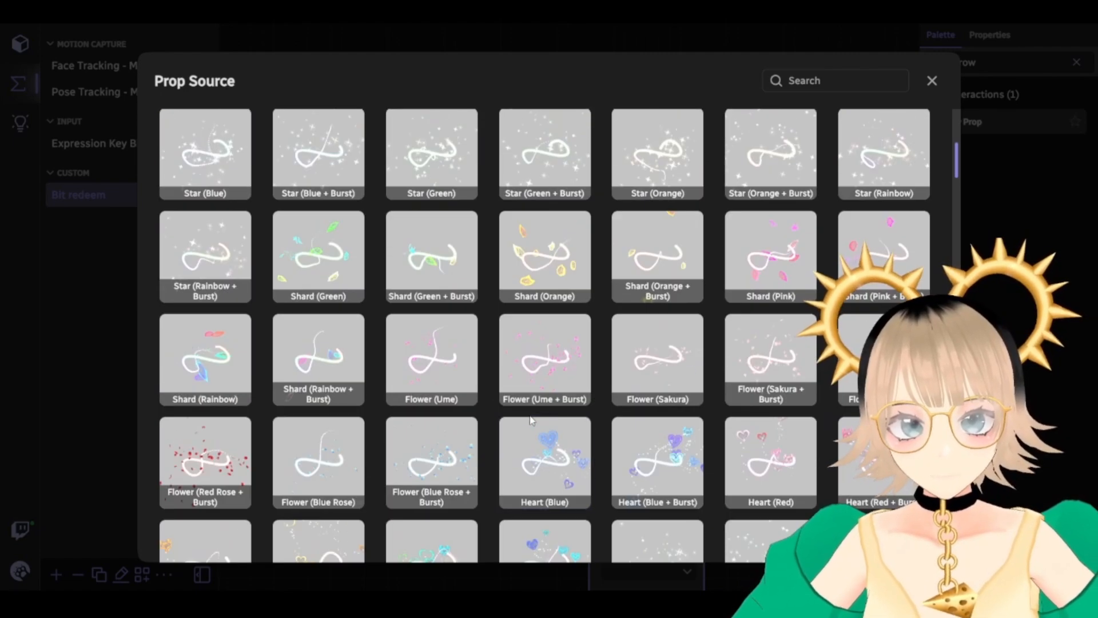
{"action": "scroll", "coordinate": [532, 426], "scroll_direction": "down", "scroll_amount": 5}
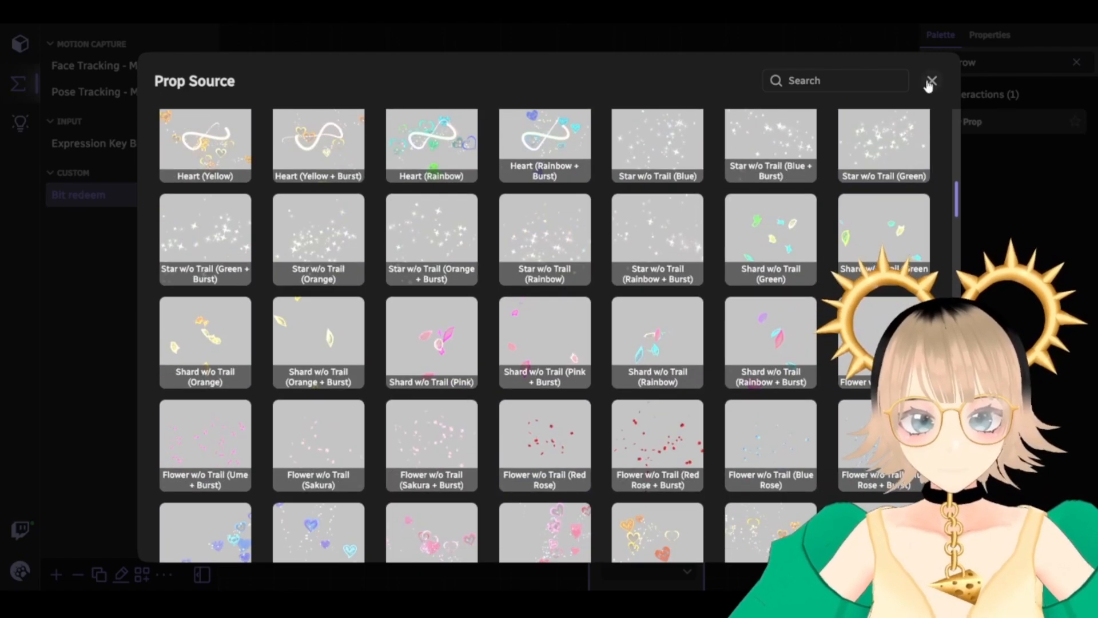
{"action": "left_click", "coordinate": [932, 81]}
{"action": "left_click_drag", "start_coordinate": [777, 394], "coordinate": [711, 327]}
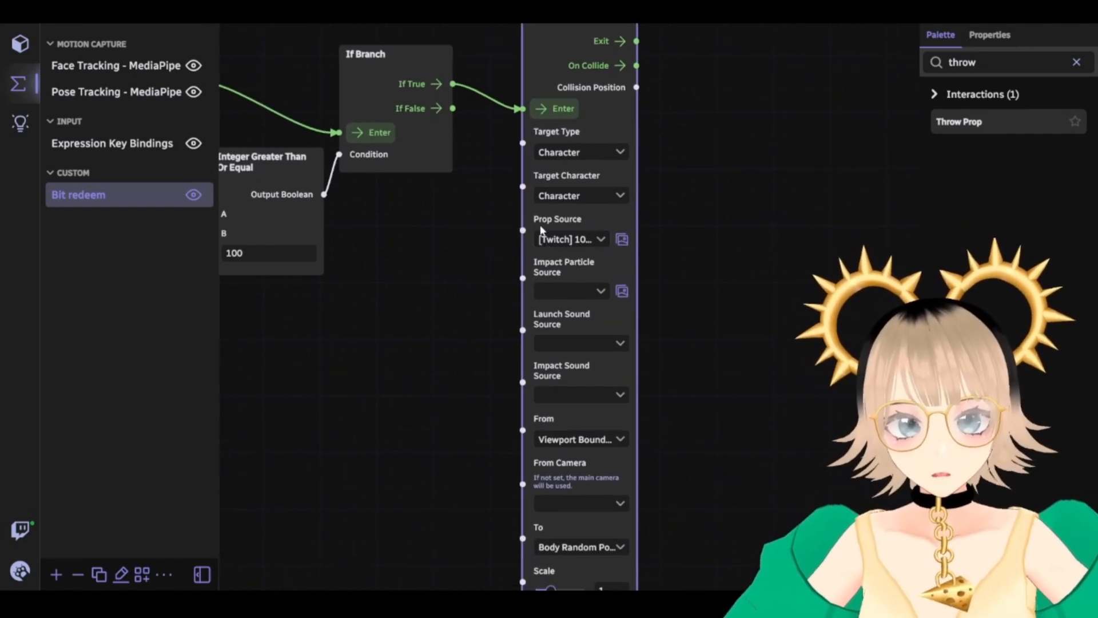
Set the Throw Prop's Impact Particle Source to Shiny Confetti Valentine Rain from the gallery
{"action": "left_click_drag", "start_coordinate": [739, 357], "coordinate": [716, 280]}
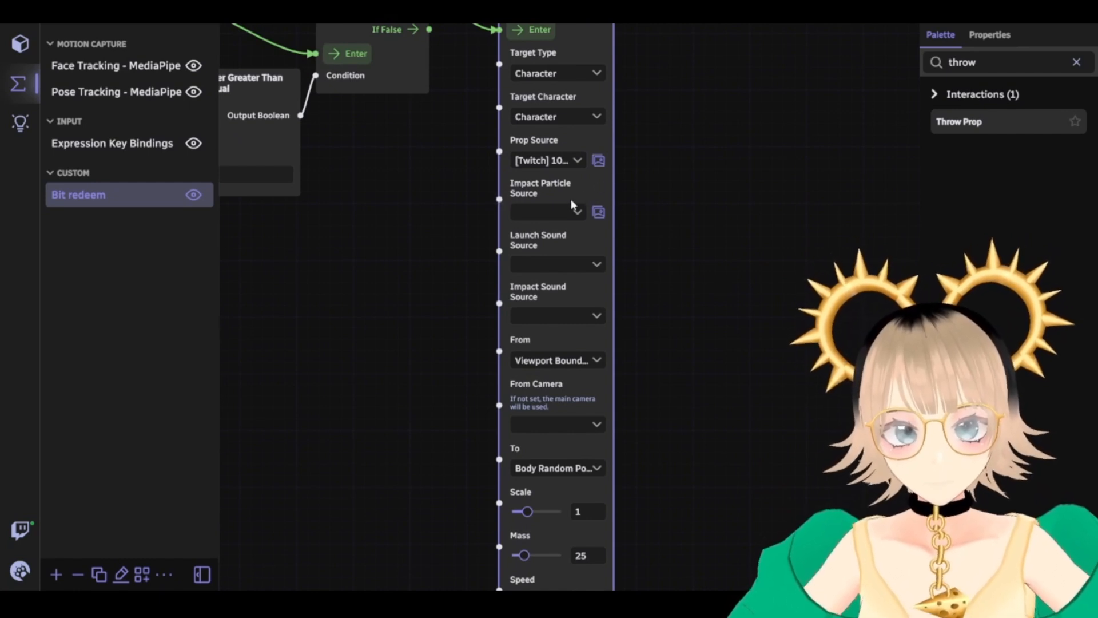
{"action": "left_click", "coordinate": [598, 213]}
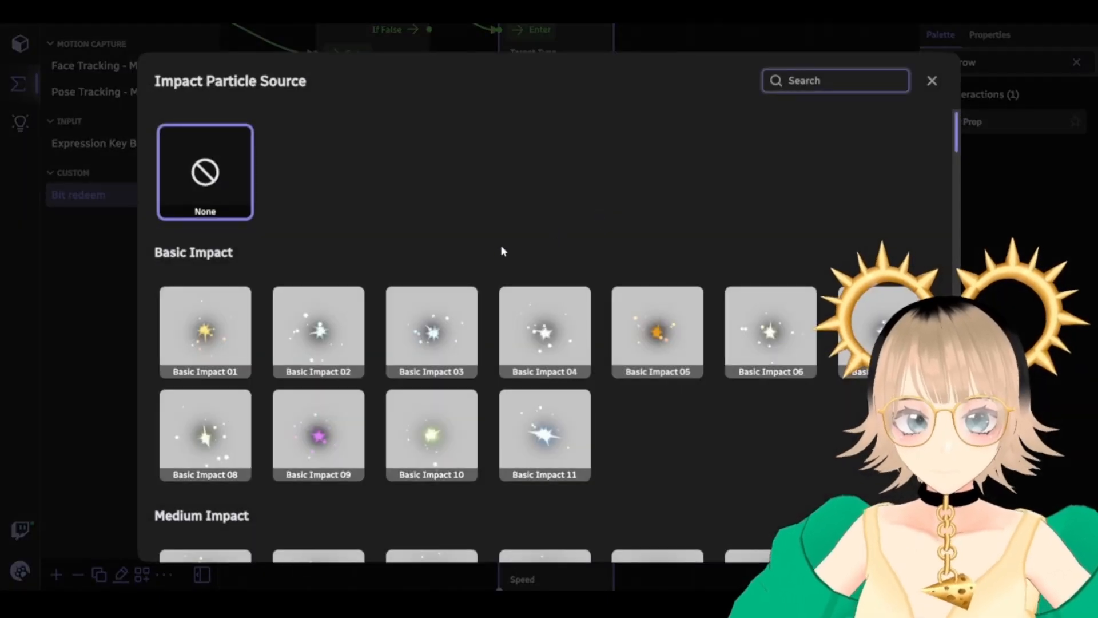
{"action": "scroll", "coordinate": [423, 284], "scroll_direction": "down", "scroll_amount": 10}
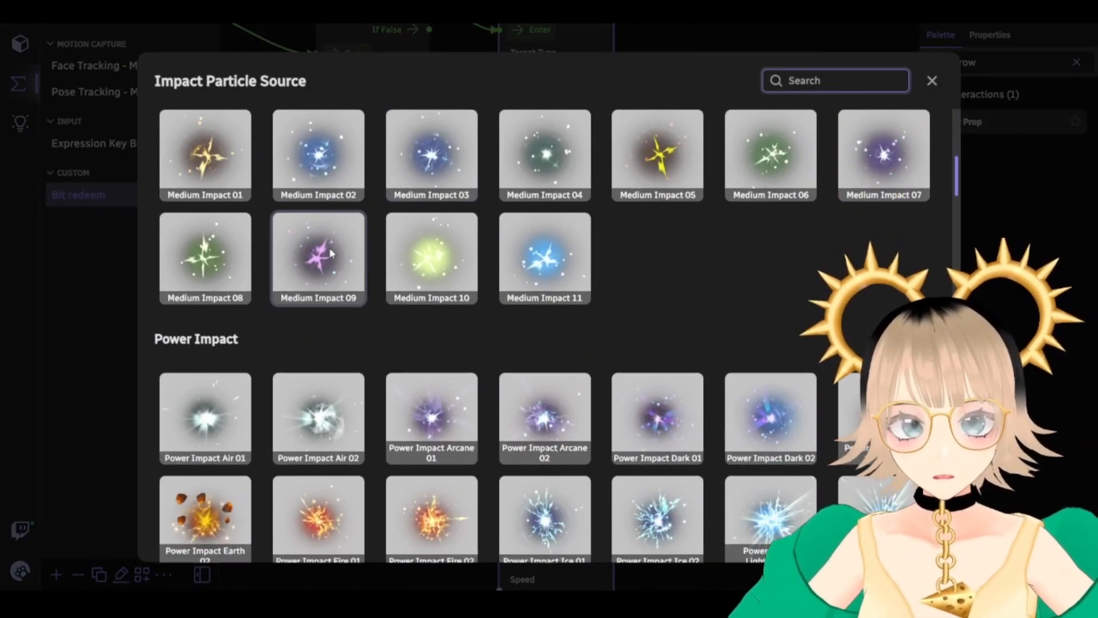
{"action": "scroll", "coordinate": [338, 258], "scroll_direction": "down", "scroll_amount": 12}
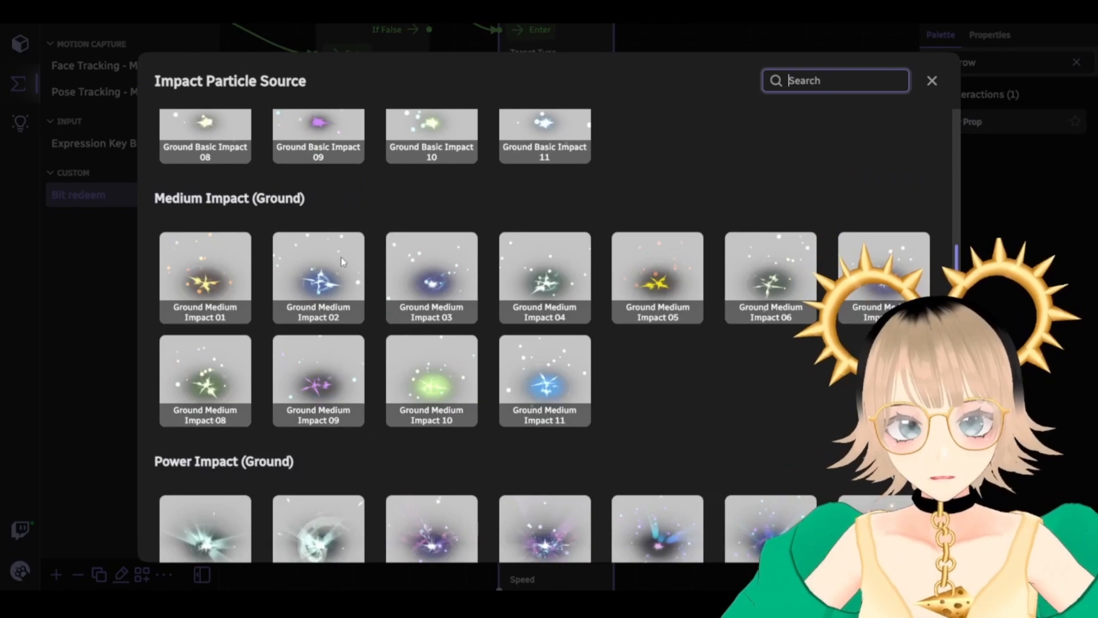
{"action": "scroll", "coordinate": [342, 262], "scroll_direction": "down", "scroll_amount": 12}
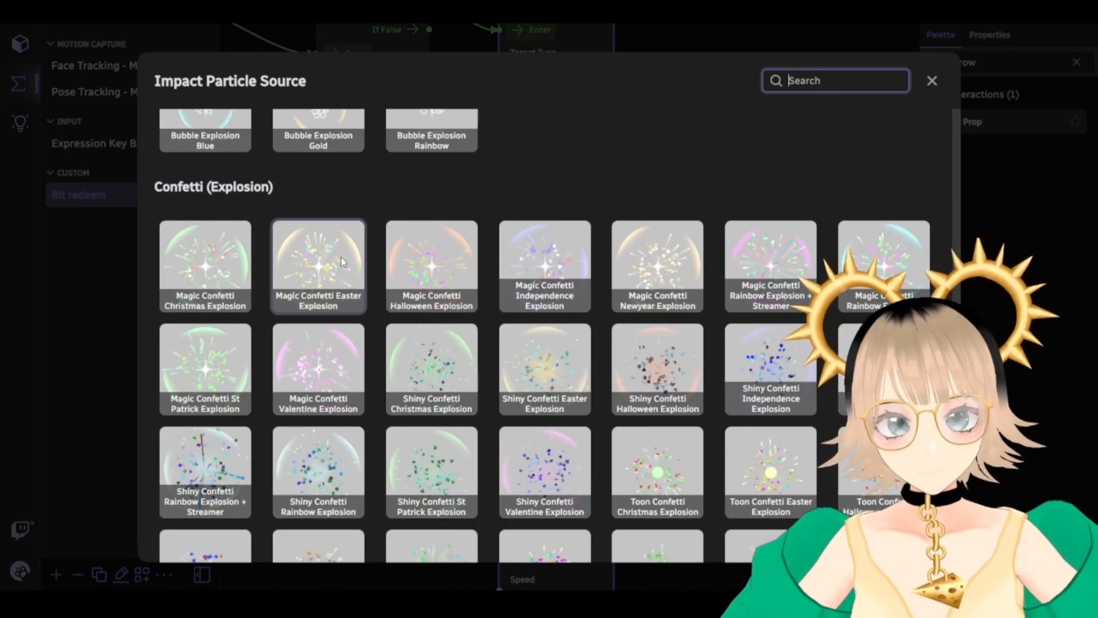
{"action": "scroll", "coordinate": [693, 425], "scroll_direction": "down", "scroll_amount": 12}
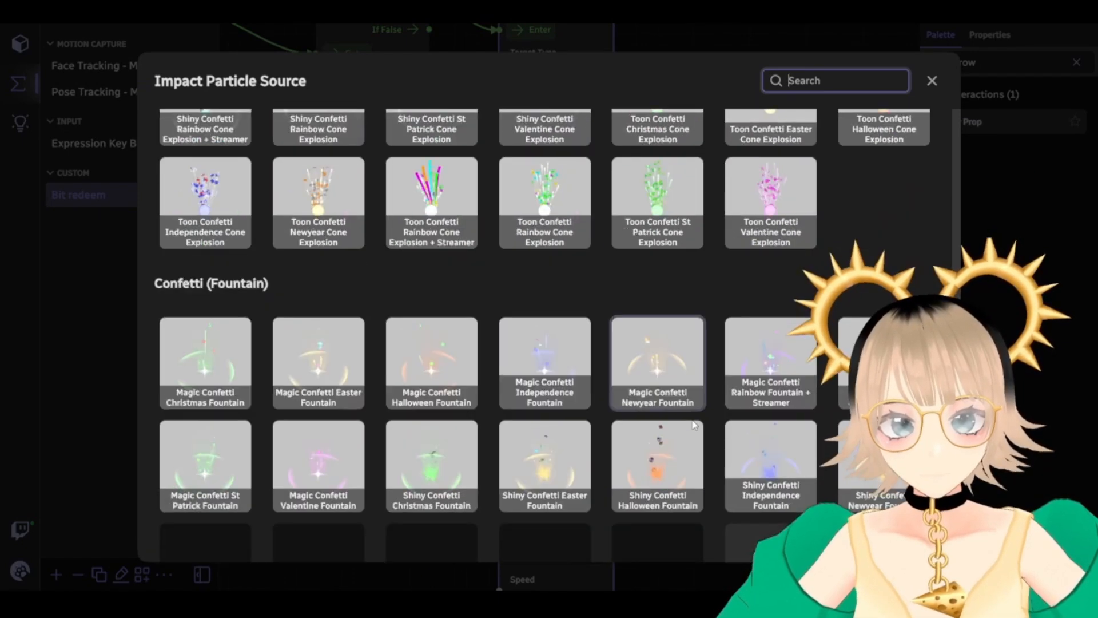
{"action": "scroll", "coordinate": [688, 414], "scroll_direction": "down", "scroll_amount": 12}
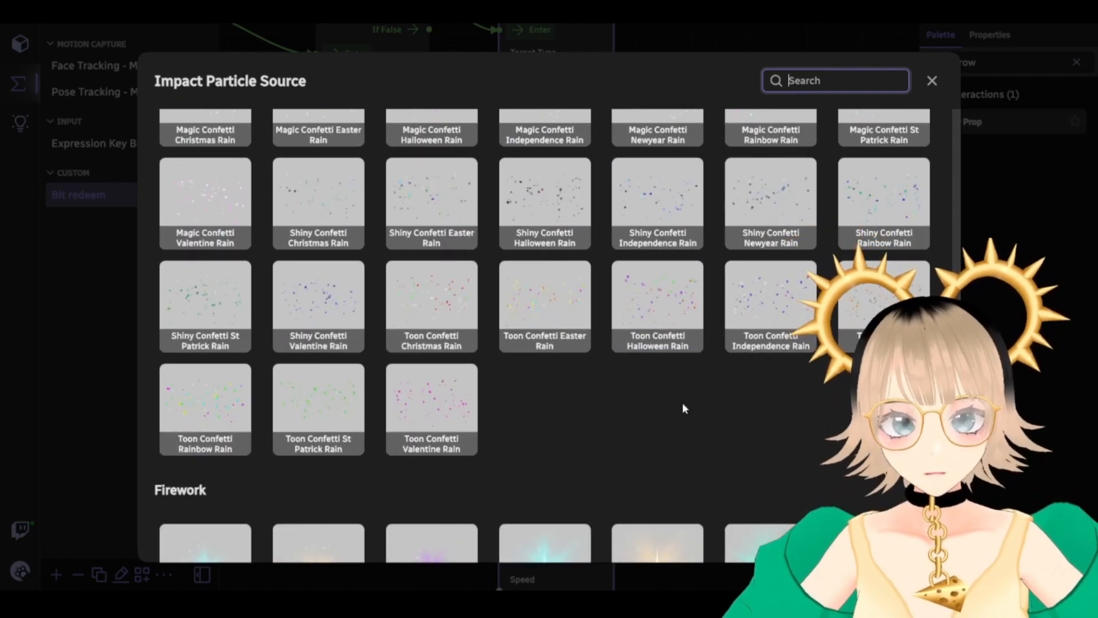
{"action": "scroll", "coordinate": [685, 407], "scroll_direction": "up", "scroll_amount": 1}
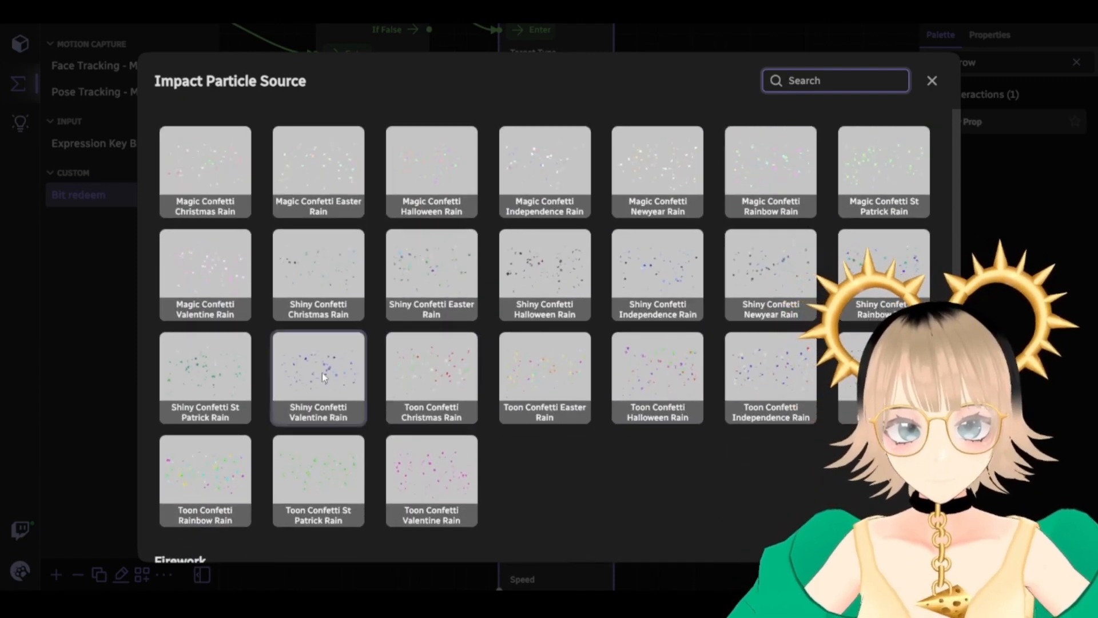
{"action": "scroll", "coordinate": [315, 373], "scroll_direction": "up", "scroll_amount": 1}
{"action": "scroll", "coordinate": [329, 377], "scroll_direction": "down", "scroll_amount": 1}
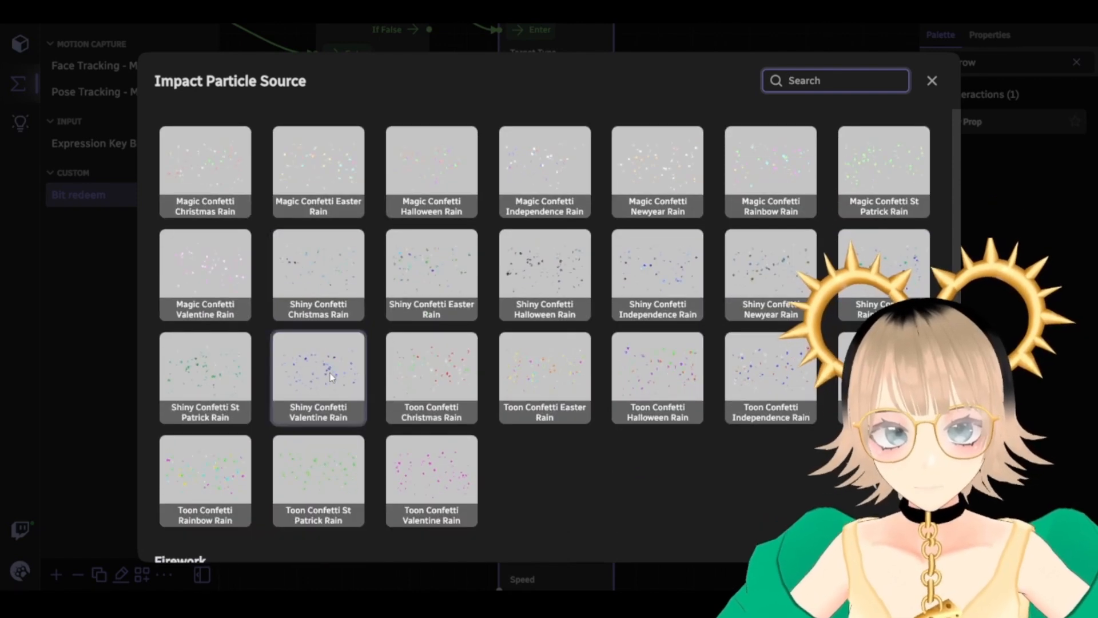
{"action": "left_click", "coordinate": [331, 376]}
{"action": "scroll", "coordinate": [457, 422], "scroll_direction": "down", "scroll_amount": 5}
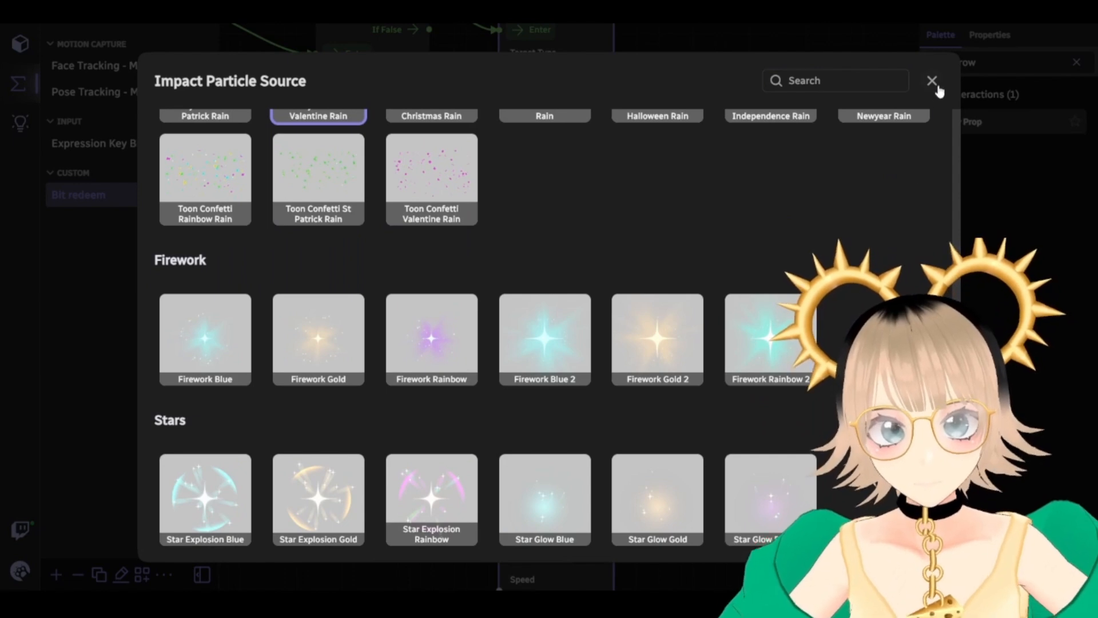
{"action": "key", "text": "Escape"}
{"action": "left_click_drag", "start_coordinate": [355, 294], "coordinate": [707, 493]}
{"action": "left_click_drag", "start_coordinate": [487, 483], "coordinate": [541, 482]}
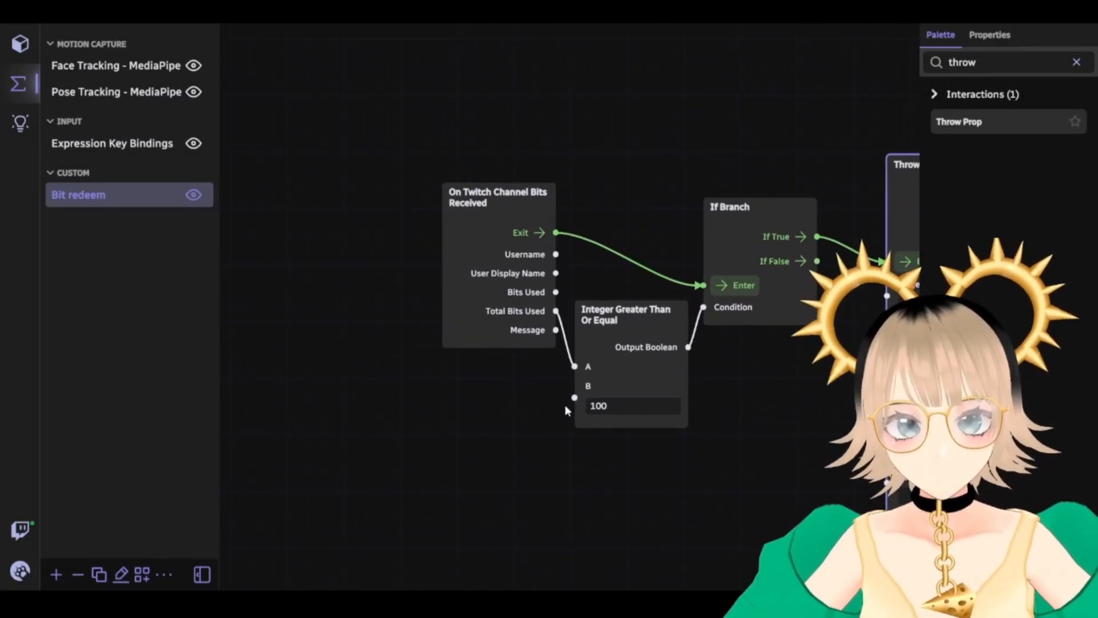
Replace the palette search with 'key' and add an On Keystroke Pressed node
{"action": "left_click_drag", "start_coordinate": [649, 358], "coordinate": [295, 242]}
{"action": "left_click_drag", "start_coordinate": [363, 417], "coordinate": [568, 491]}
{"action": "double_click", "coordinate": [972, 64]}
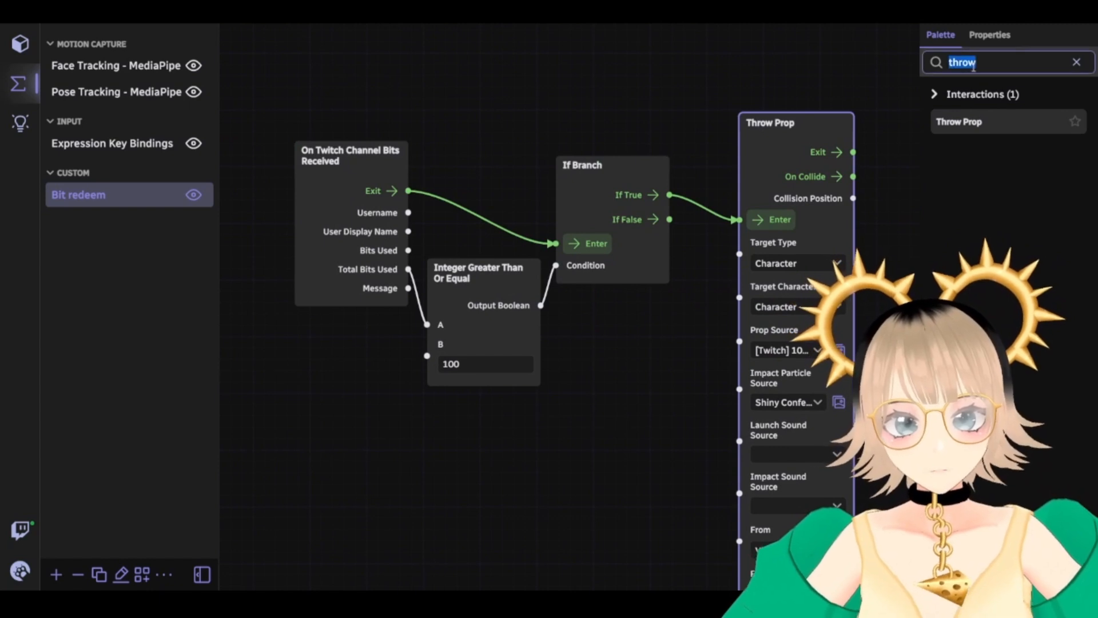
{"action": "type", "text": "keyboard"}
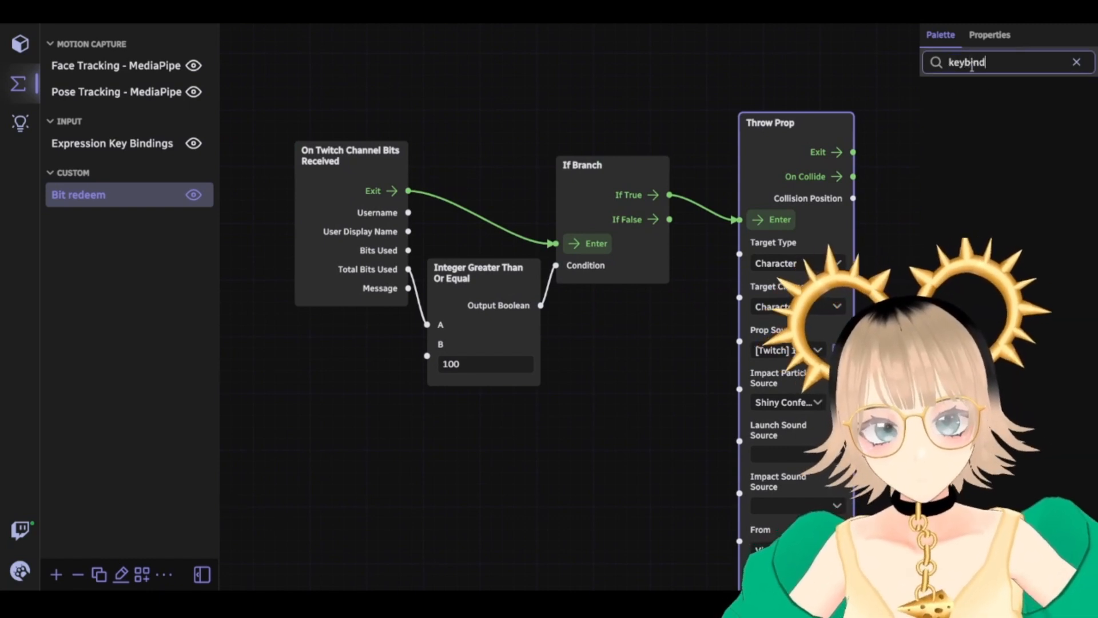
{"action": "key", "text": "BackSpace"}
{"action": "key", "text": "BackSpace"}
{"action": "key", "text": "BackSpace"}
{"action": "key", "text": "BackSpace"}
{"action": "key", "text": "BackSpace"}
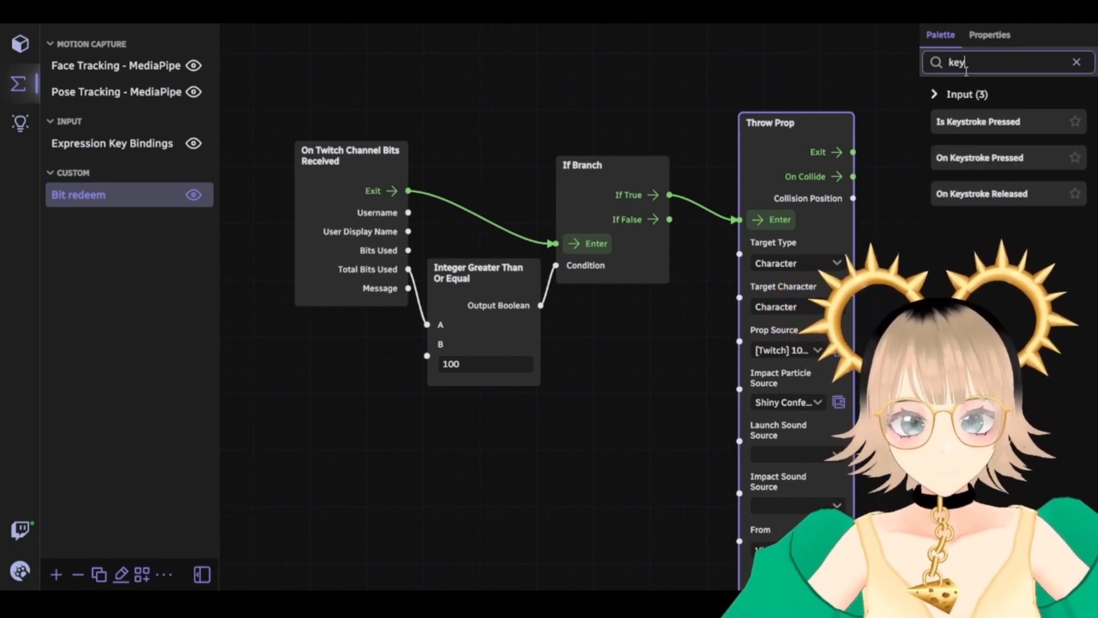
{"action": "left_click_drag", "start_coordinate": [980, 162], "coordinate": [438, 106]}
Wire the keystroke node's Exit into Throw Prop's Enter and rearrange the nodes
{"action": "left_click_drag", "start_coordinate": [370, 96], "coordinate": [496, 135]}
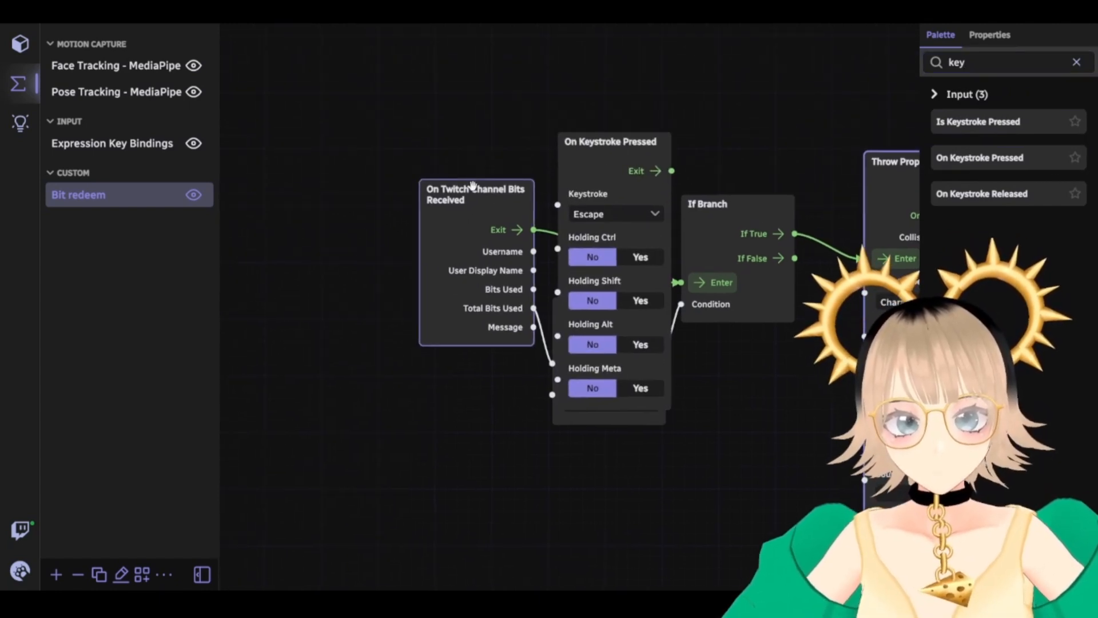
{"action": "left_click_drag", "start_coordinate": [473, 185], "coordinate": [305, 186]}
{"action": "left_click_drag", "start_coordinate": [629, 156], "coordinate": [389, 72]}
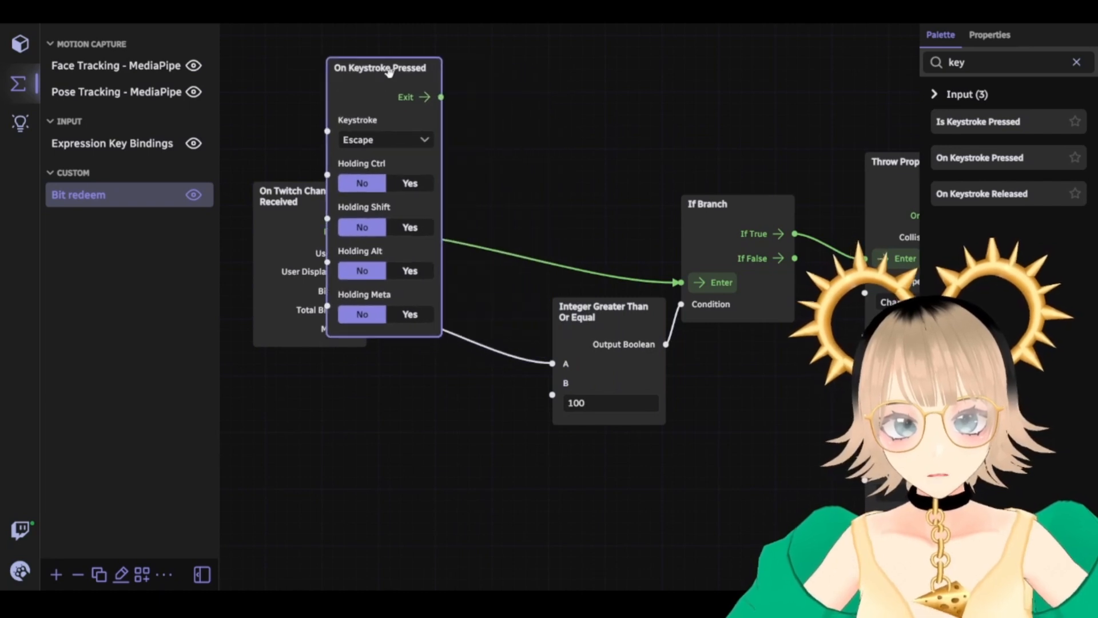
{"action": "left_click_drag", "start_coordinate": [440, 96], "coordinate": [612, 228]}
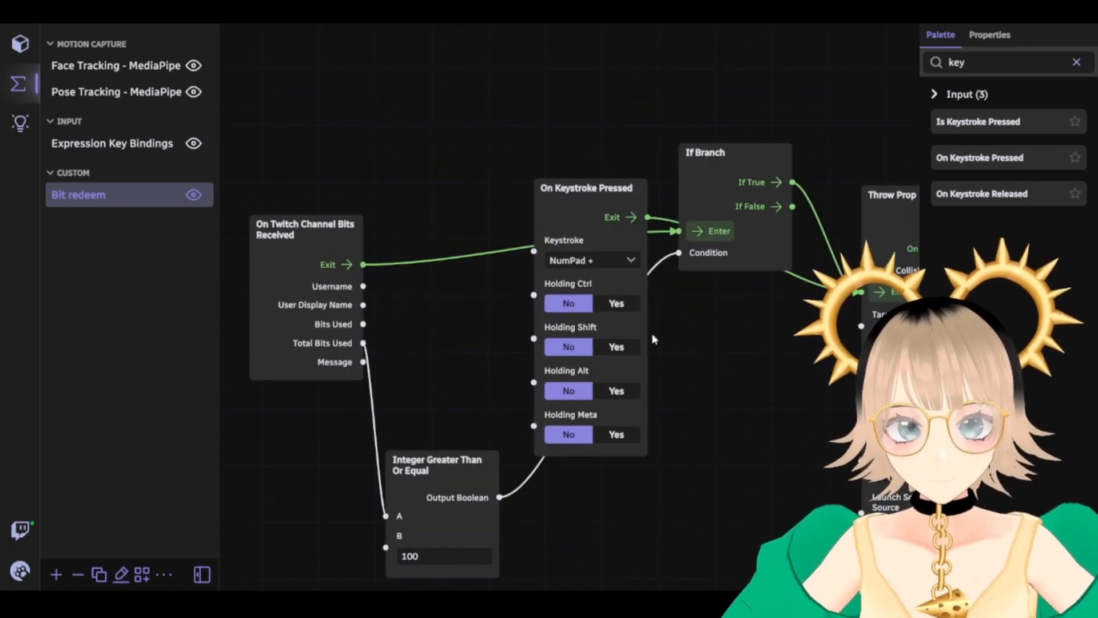
{"action": "left_click_drag", "start_coordinate": [569, 184], "coordinate": [419, 81]}
{"action": "left_click_drag", "start_coordinate": [729, 420], "coordinate": [670, 470]}
{"action": "left_click_drag", "start_coordinate": [663, 206], "coordinate": [626, 436]}
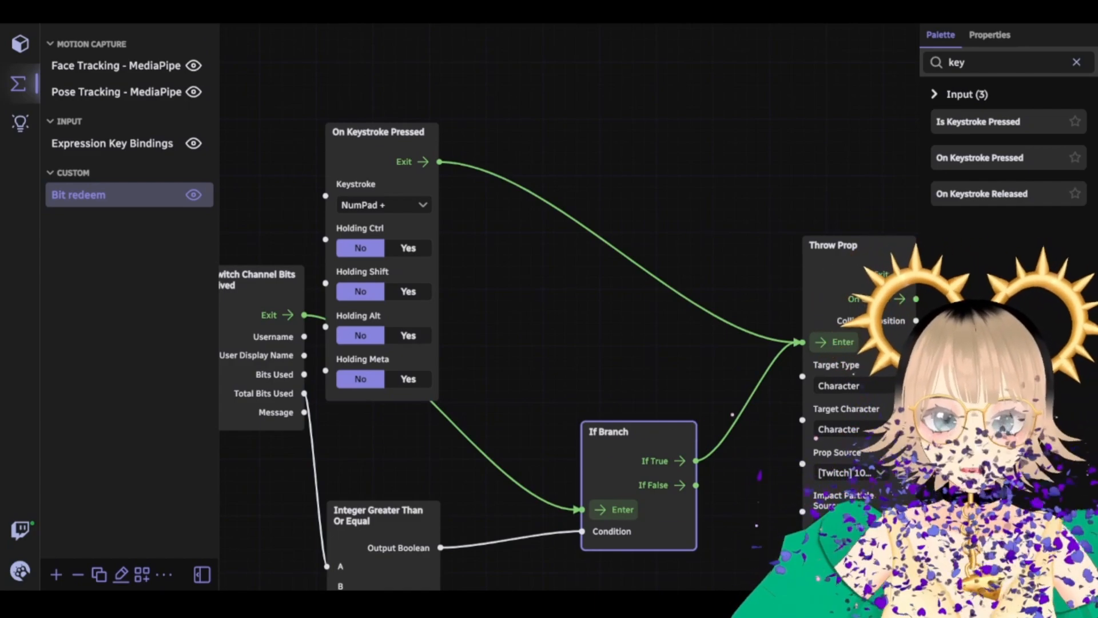
Keep the Throw Prop node's From launch origin set to Viewport Bounds
{"action": "left_click_drag", "start_coordinate": [593, 301], "coordinate": [396, 60]}
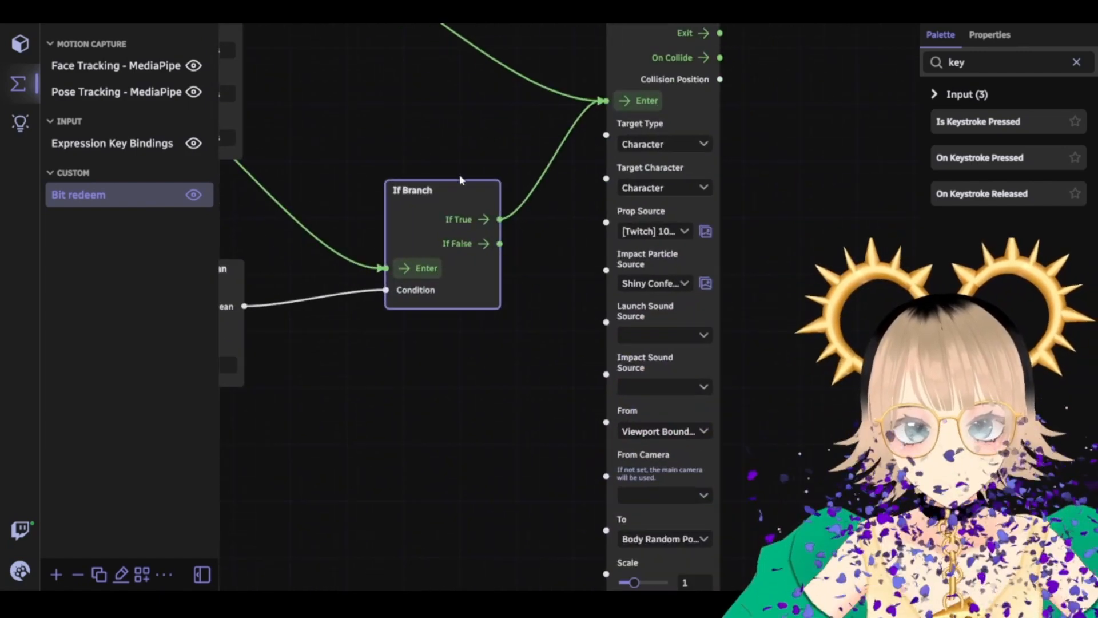
{"action": "mouse_move", "coordinate": [553, 305]}
{"action": "left_mouse_down"}
{"action": "mouse_move", "coordinate": [547, 291]}
{"action": "mouse_move", "coordinate": [543, 301]}
{"action": "left_mouse_up"}
{"action": "left_click_drag", "start_coordinate": [780, 334], "coordinate": [660, 181]}
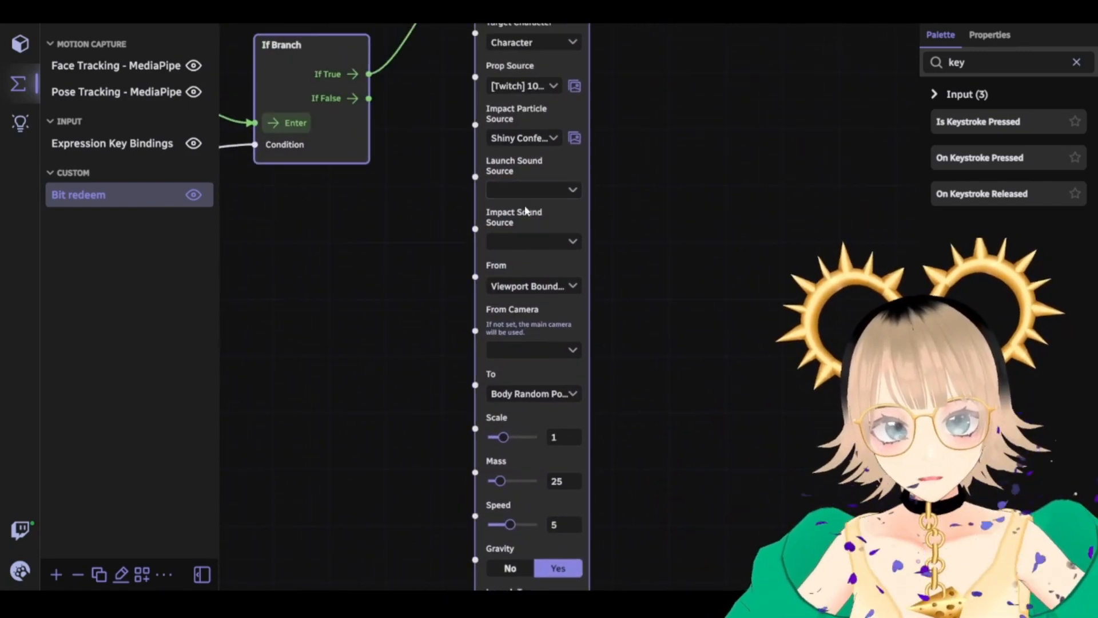
{"action": "scroll", "coordinate": [640, 323], "scroll_direction": "down", "scroll_amount": 5}
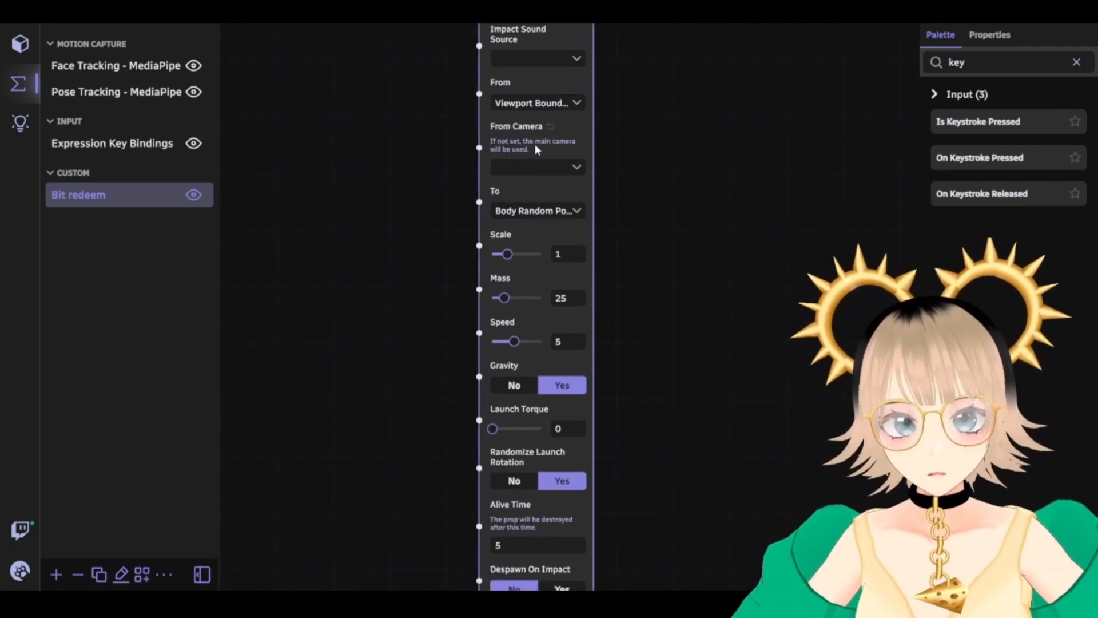
{"action": "mouse_move", "coordinate": [651, 376]}
{"action": "left_mouse_down"}
{"action": "mouse_move", "coordinate": [654, 297]}
{"action": "mouse_move", "coordinate": [641, 386]}
{"action": "left_mouse_up"}
{"action": "left_click", "coordinate": [525, 113]}
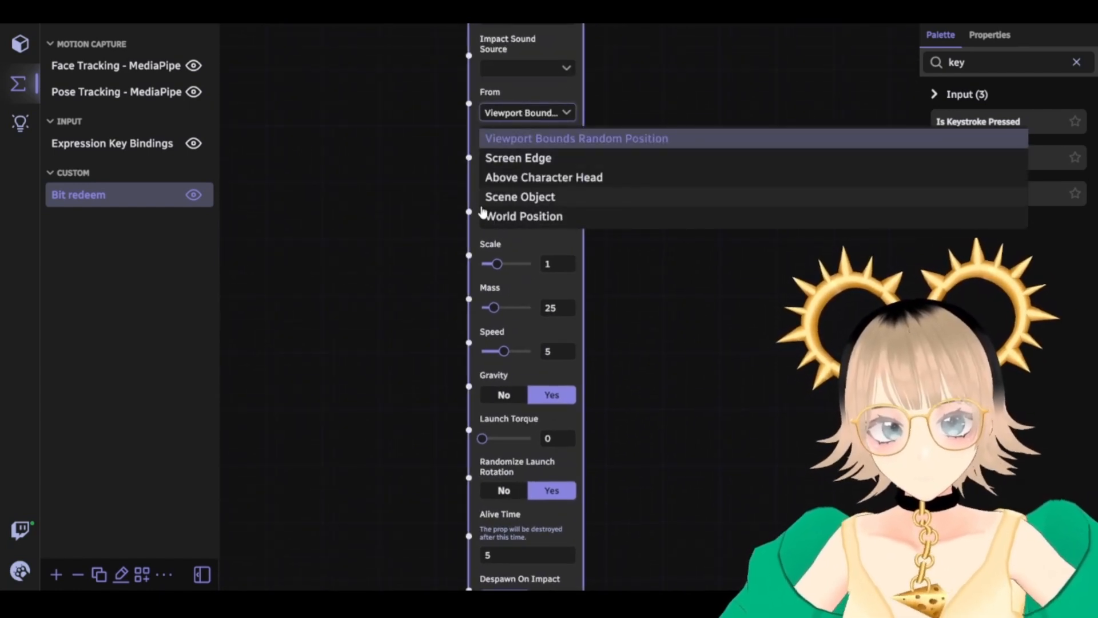
{"action": "left_click", "coordinate": [510, 117]}
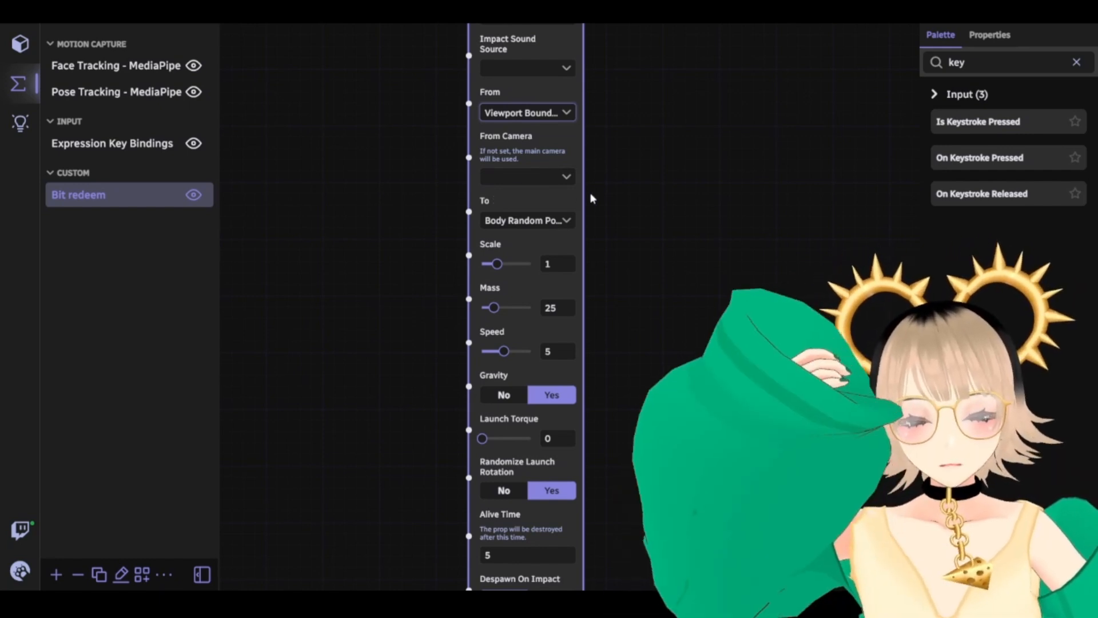
Review the Alive Time and Despawn settings, then list the To target options
{"action": "left_click_drag", "start_coordinate": [654, 267], "coordinate": [703, 373]}
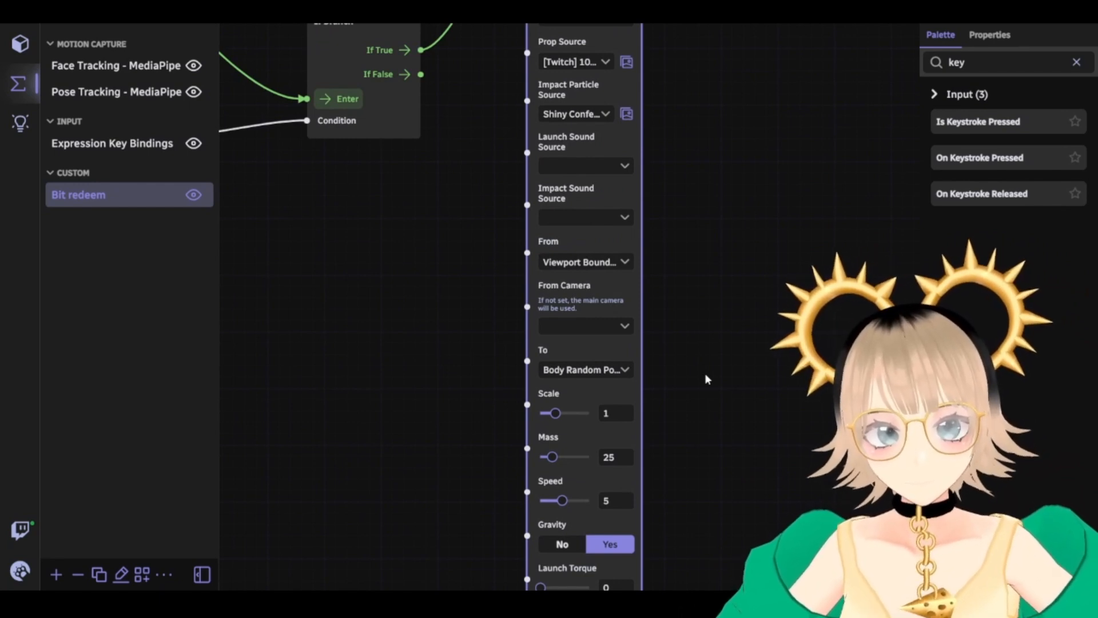
{"action": "left_click_drag", "start_coordinate": [697, 360], "coordinate": [723, 334]}
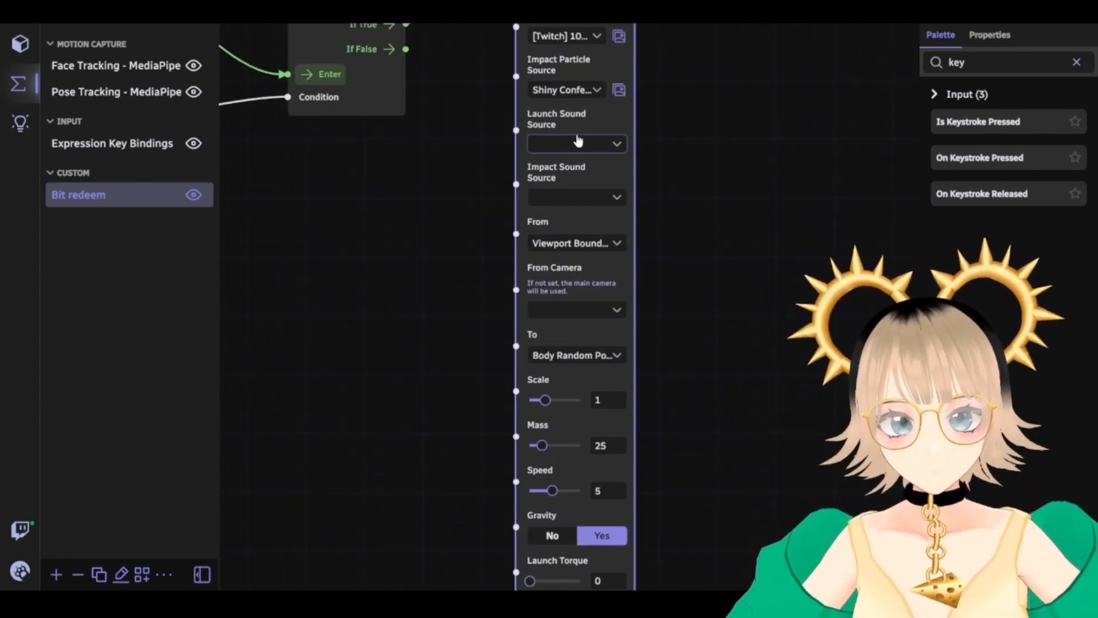
{"action": "left_click_drag", "start_coordinate": [702, 184], "coordinate": [708, 286]}
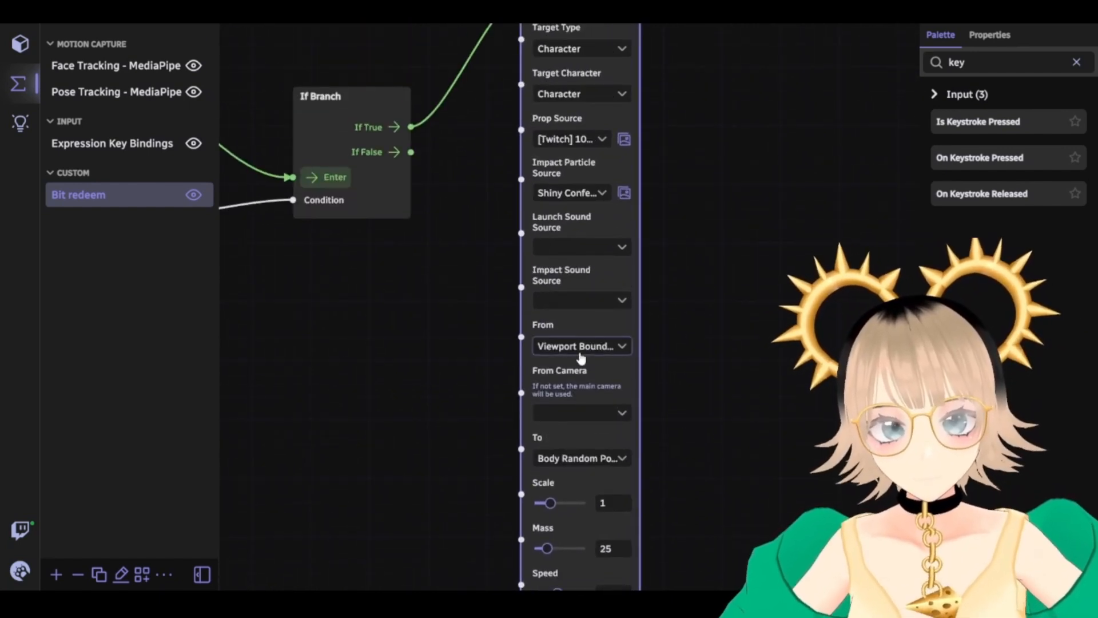
{"action": "left_click", "coordinate": [598, 345]}
{"action": "left_click_drag", "start_coordinate": [736, 434], "coordinate": [706, 116]}
{"action": "left_click", "coordinate": [598, 134]}
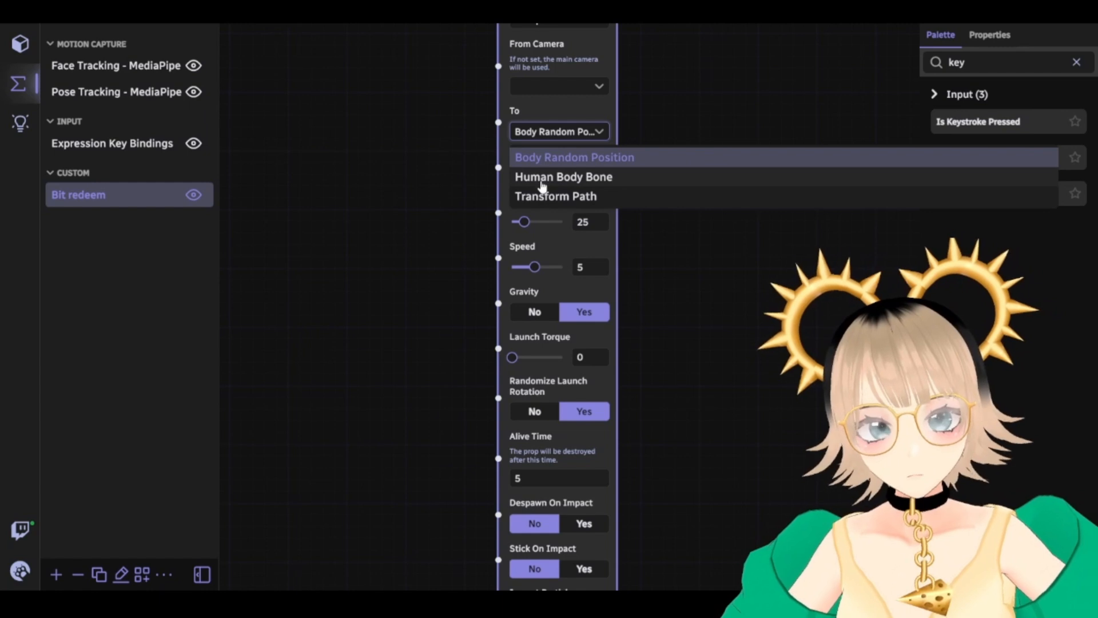
Try aiming at a Human Body Bone (Head), then revert To to Body Random Position
{"action": "left_click", "coordinate": [538, 182]}
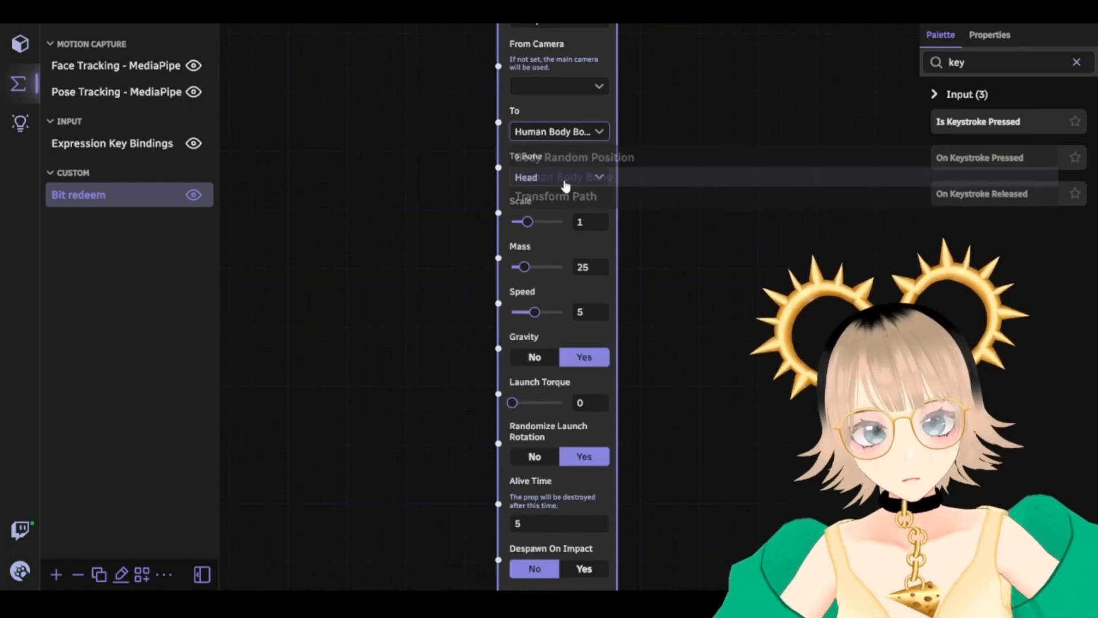
{"action": "left_click", "coordinate": [544, 180]}
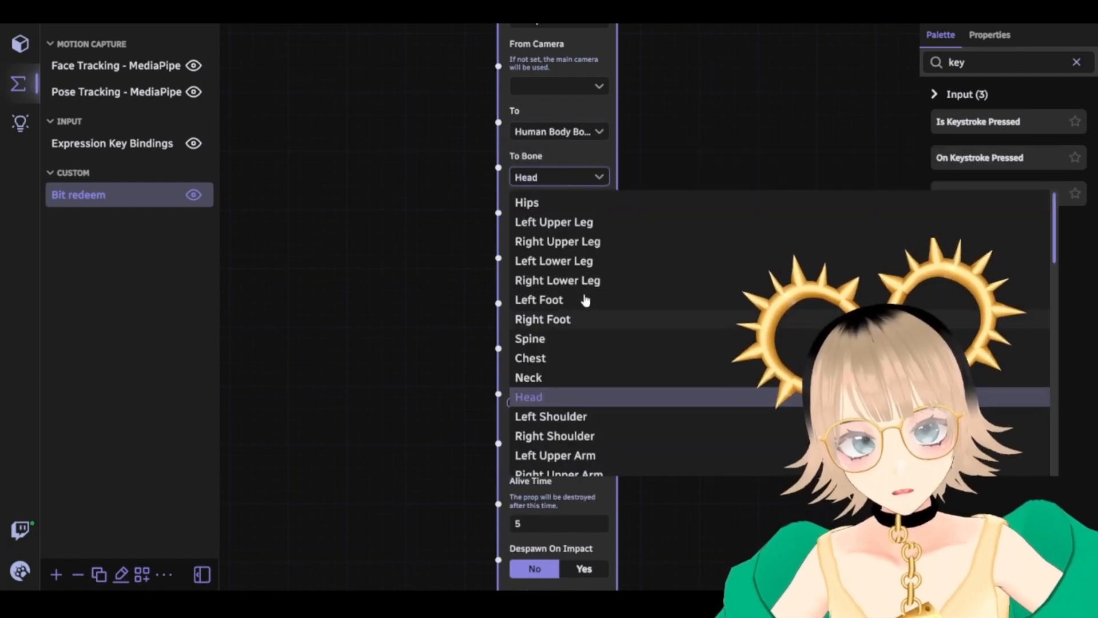
{"action": "left_click", "coordinate": [560, 183]}
{"action": "left_click", "coordinate": [570, 133]}
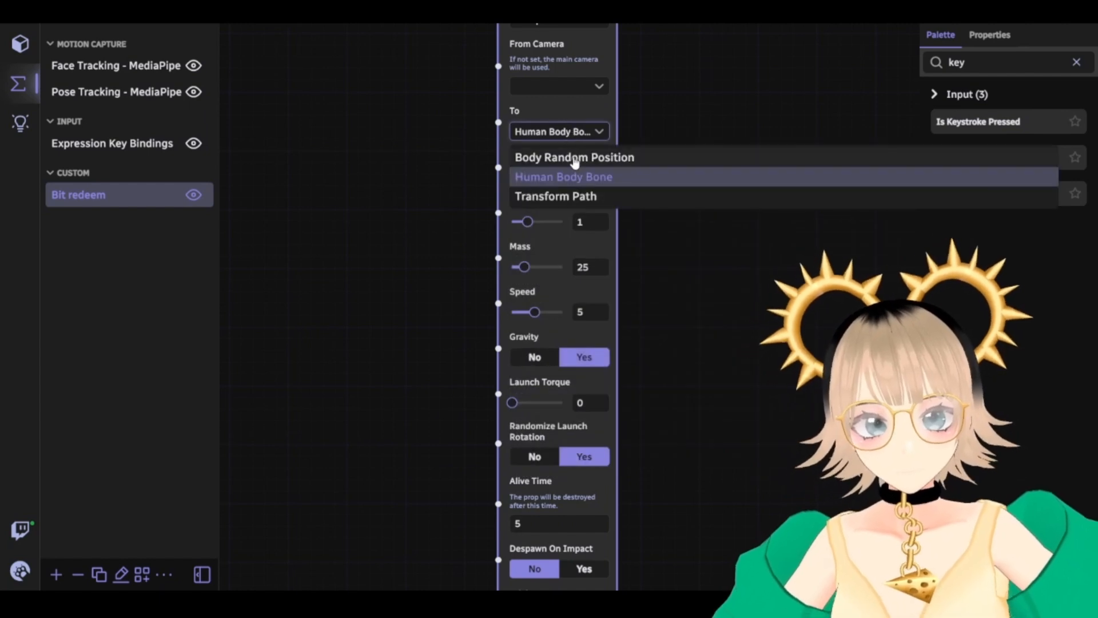
{"action": "left_click", "coordinate": [575, 158]}
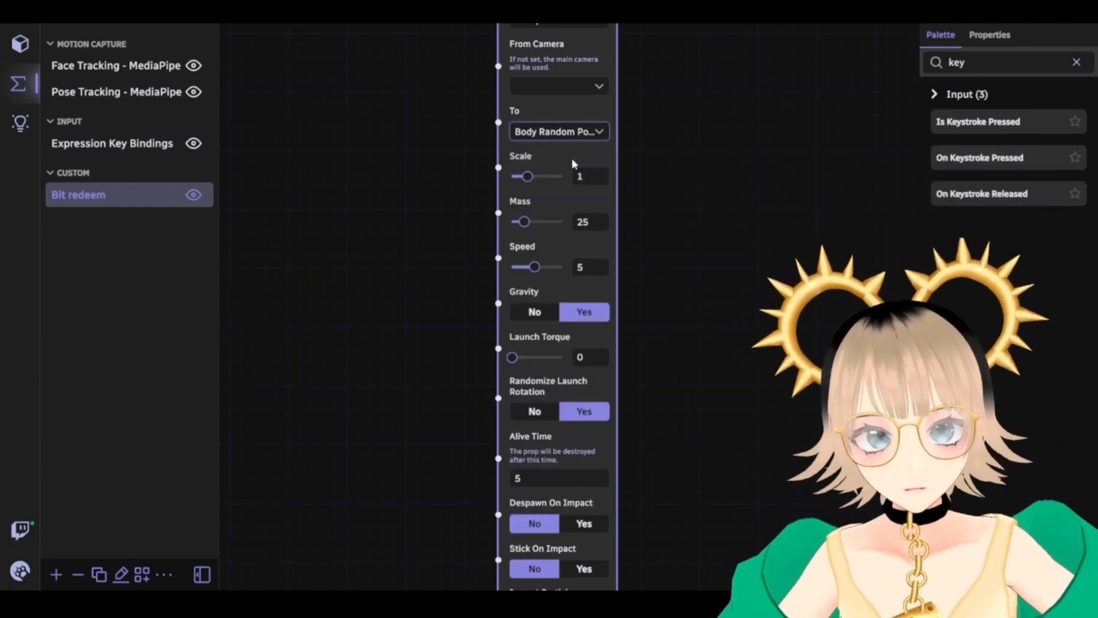
Raise the Throw Prop node's Mass from 25 to 100
{"action": "left_click_drag", "start_coordinate": [746, 289], "coordinate": [758, 287]}
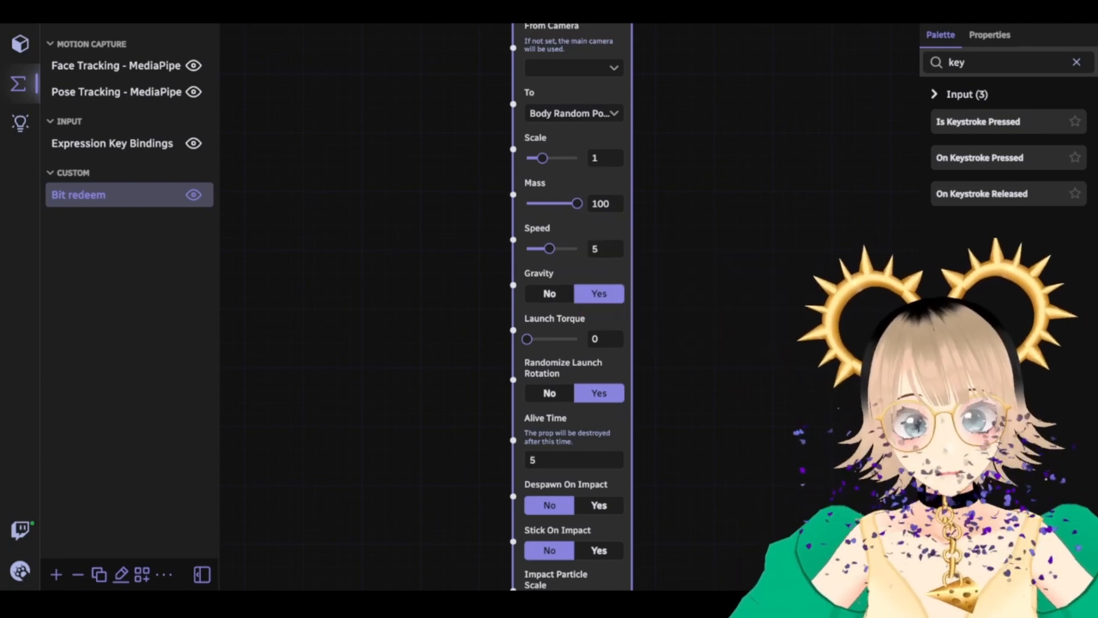
{"action": "left_click_drag", "start_coordinate": [708, 377], "coordinate": [695, 410]}
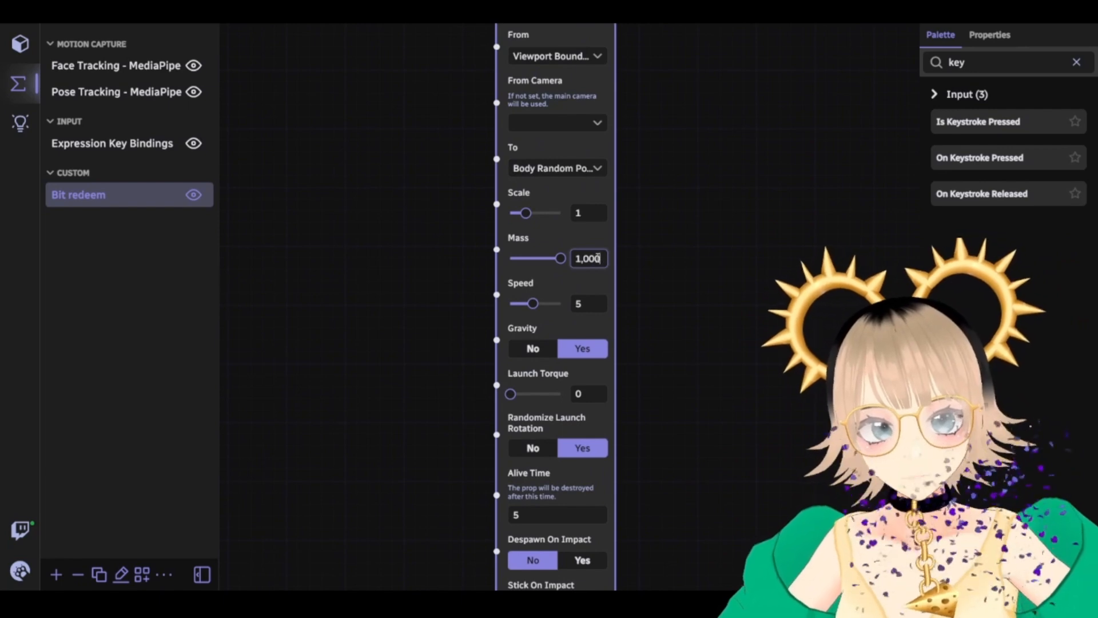
{"action": "left_click", "coordinate": [651, 272]}
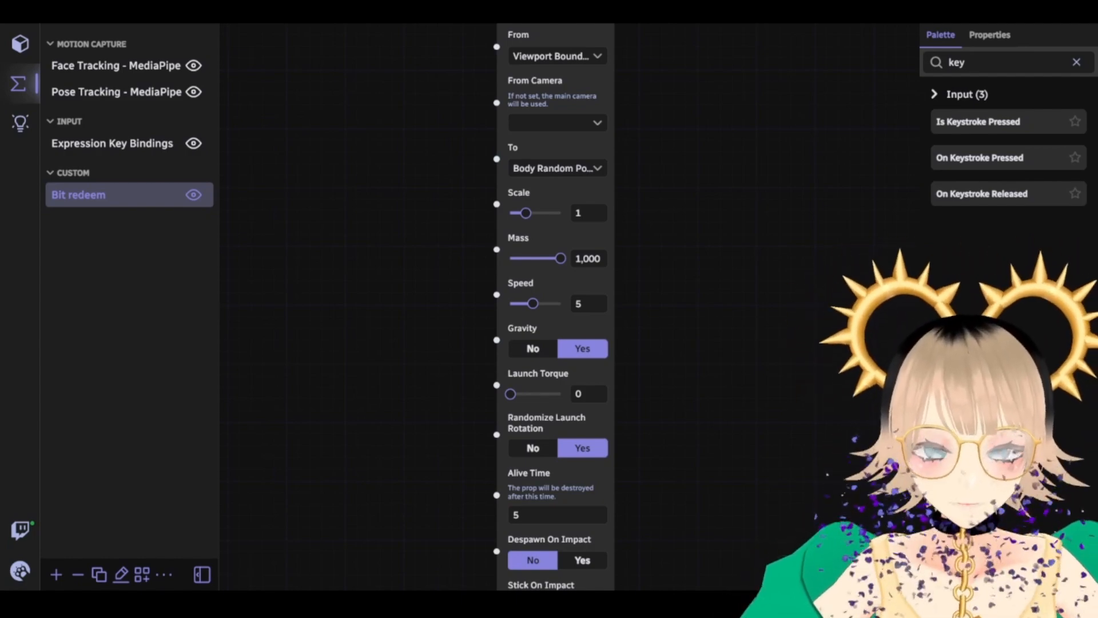
{"action": "left_click", "coordinate": [598, 256]}
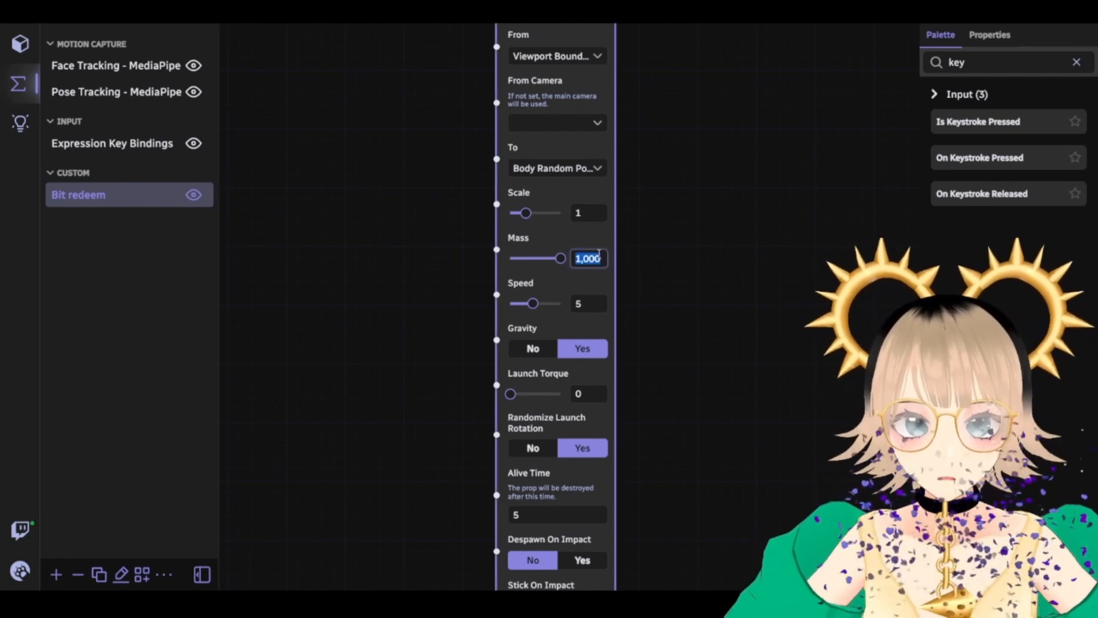
{"action": "left_click", "coordinate": [659, 268]}
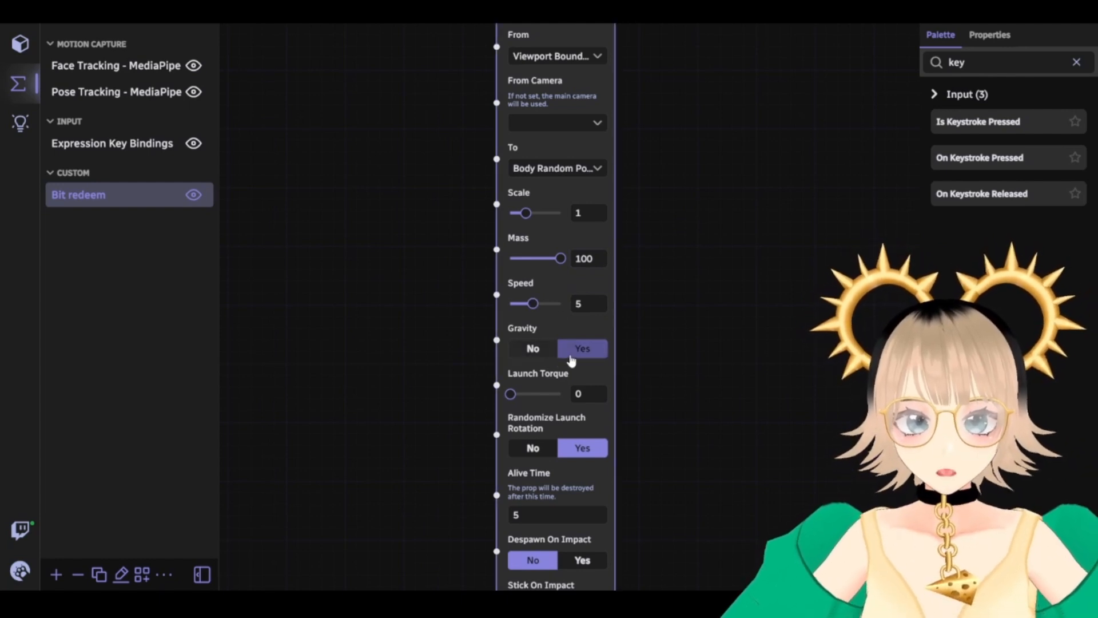
{"action": "left_click", "coordinate": [531, 348]}
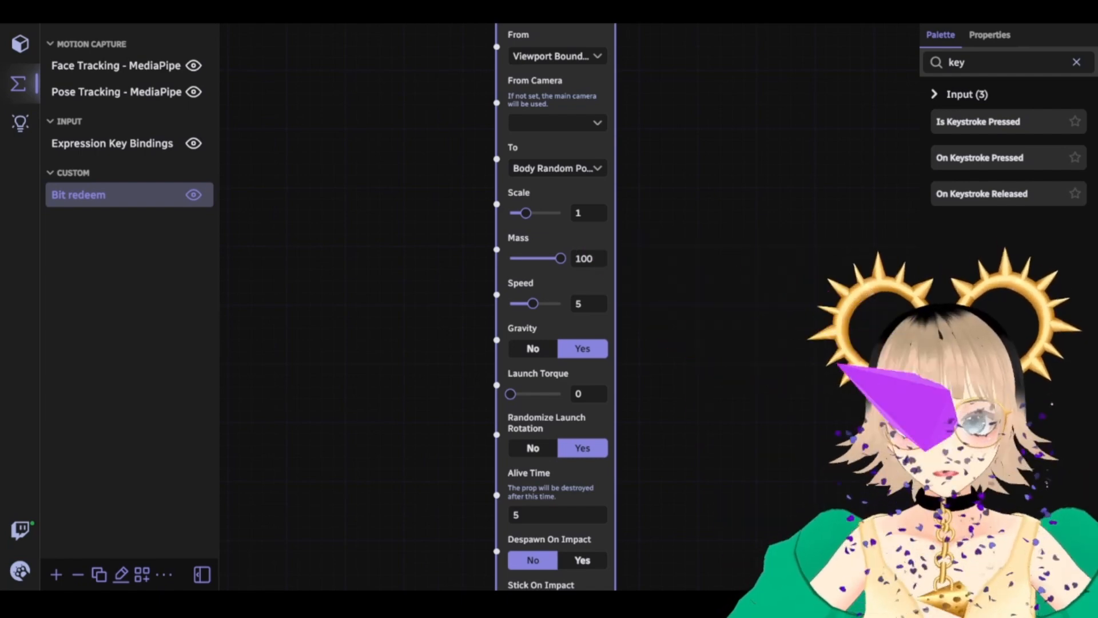
{"action": "left_click_drag", "start_coordinate": [696, 401], "coordinate": [676, 307]}
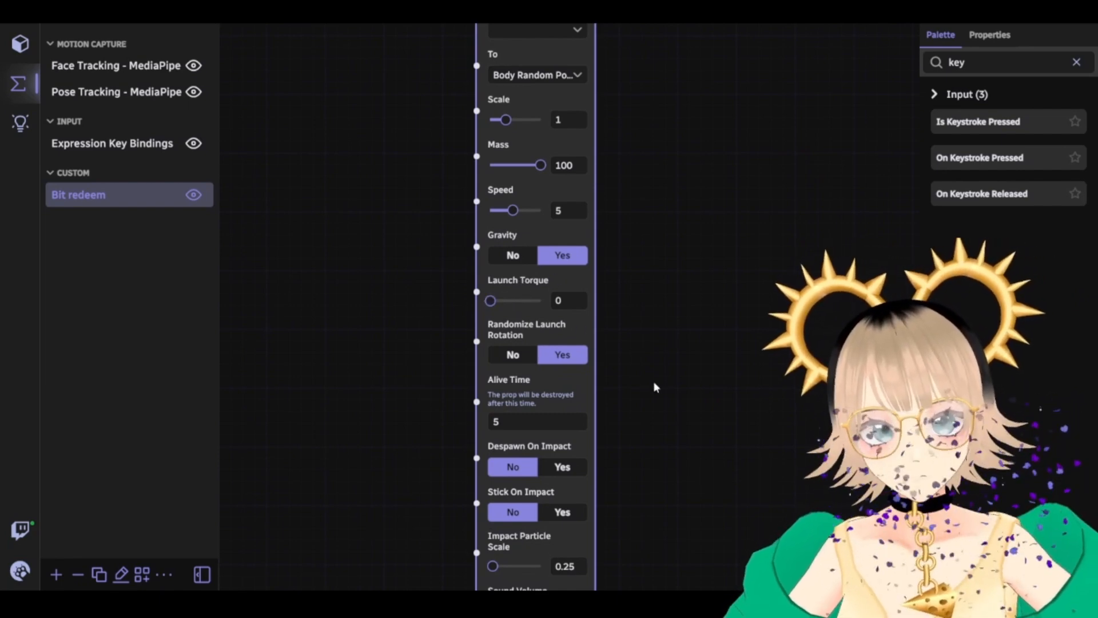
{"action": "left_click_drag", "start_coordinate": [705, 430], "coordinate": [690, 312]}
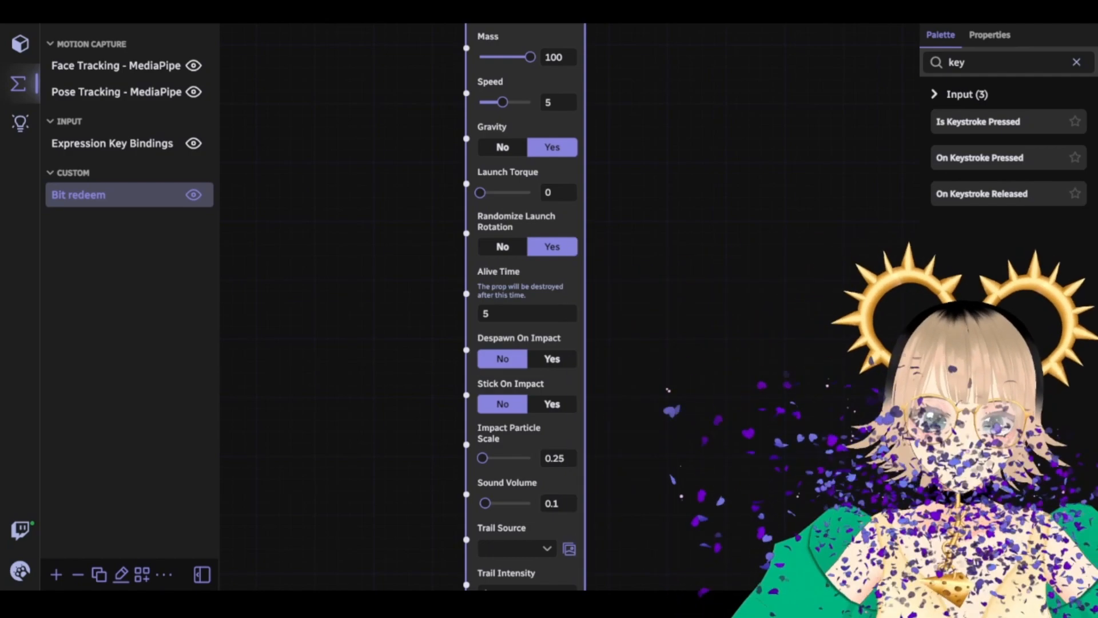
Settle on Stick On Impact No and Despawn On Impact Yes after briefly trying sticking
{"action": "scroll", "coordinate": [675, 325], "scroll_direction": "down", "scroll_amount": 1}
{"action": "scroll", "coordinate": [674, 325], "scroll_direction": "down", "scroll_amount": 5}
{"action": "left_click", "coordinate": [552, 280]}
{"action": "left_click", "coordinate": [488, 232]}
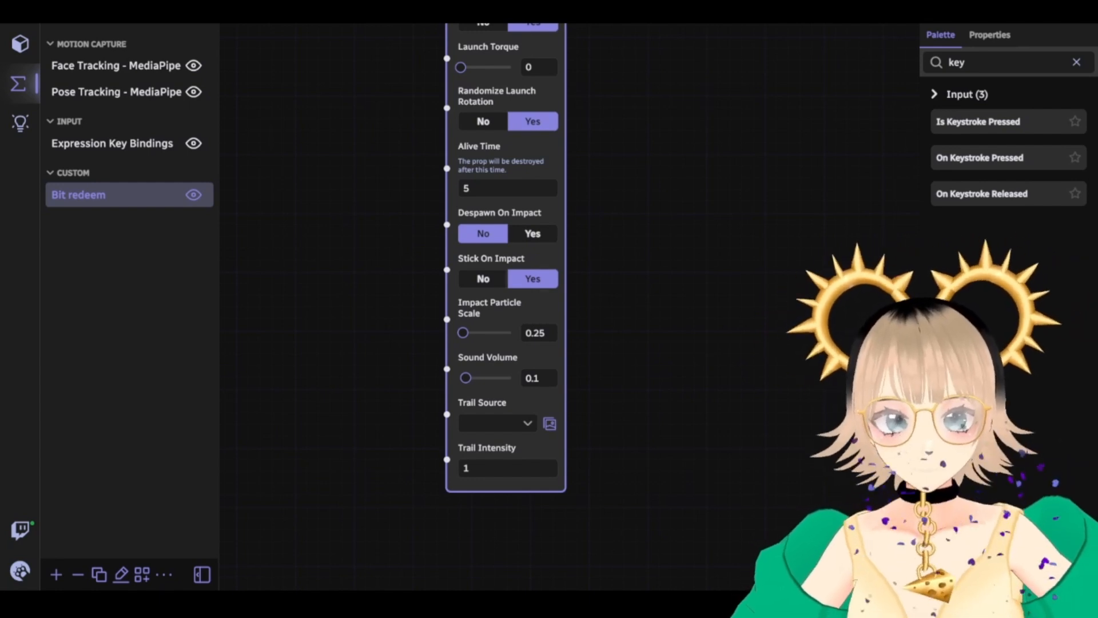
{"action": "left_click_drag", "start_coordinate": [645, 332], "coordinate": [657, 353]}
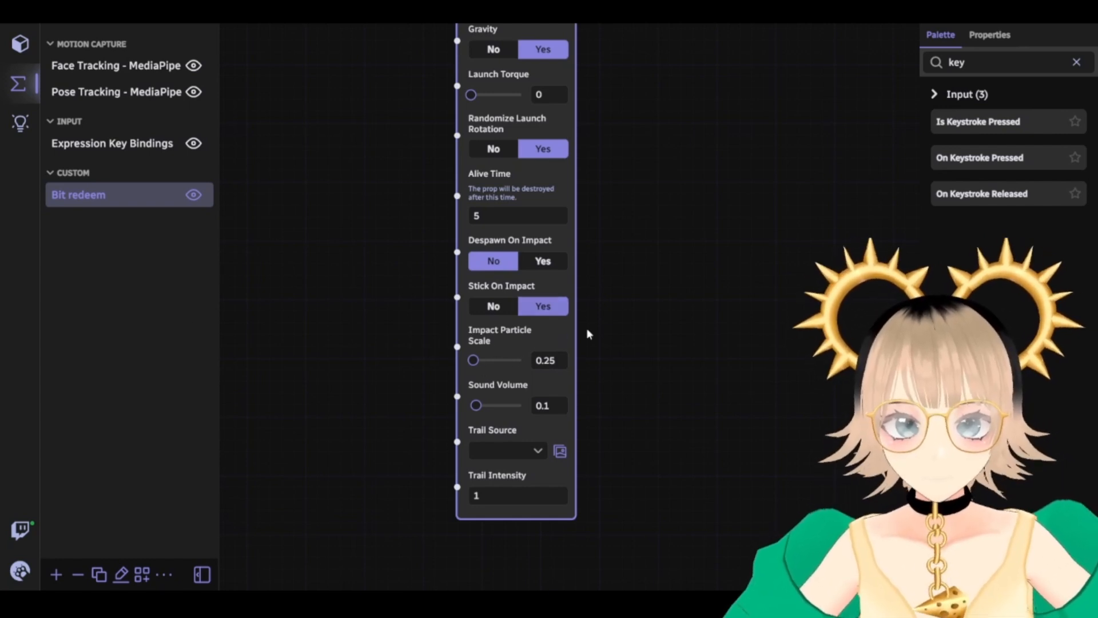
{"action": "left_click", "coordinate": [487, 307]}
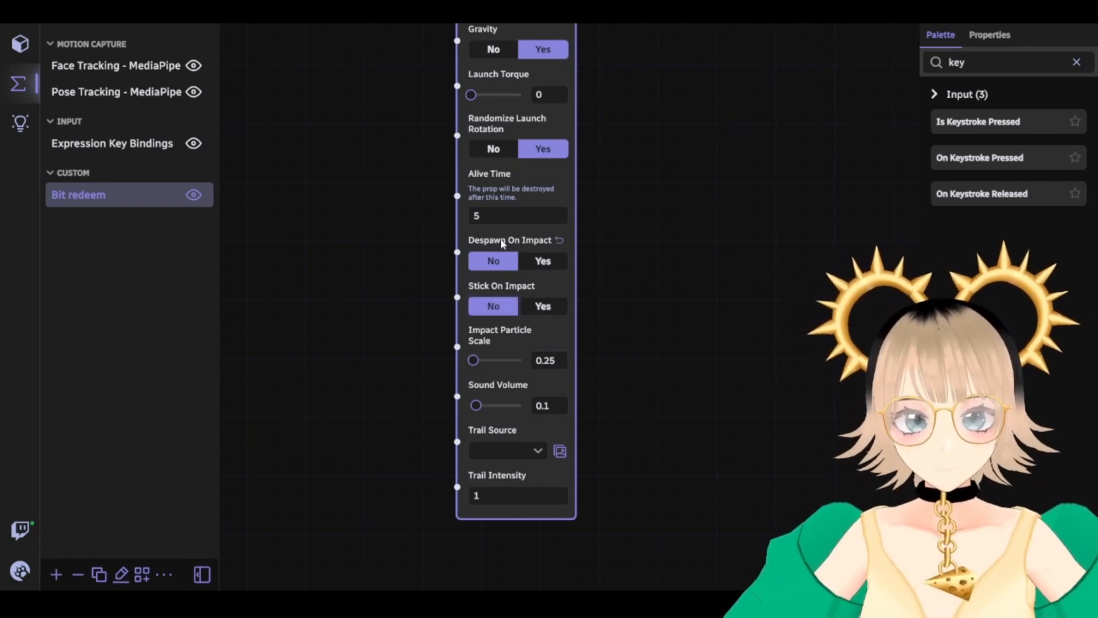
{"action": "left_click", "coordinate": [540, 261]}
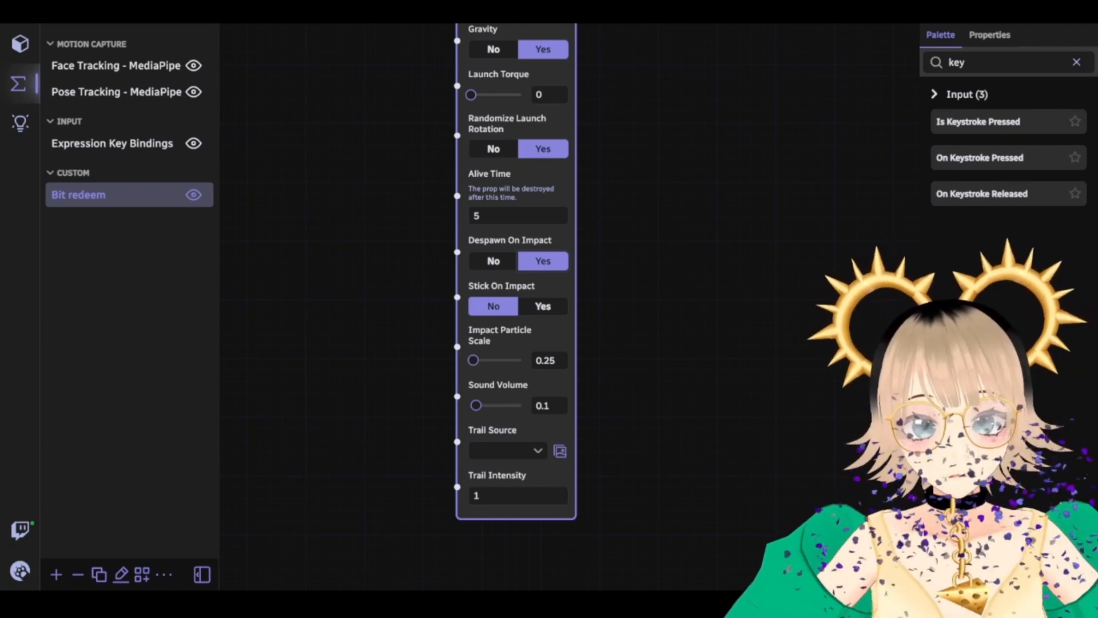
{"action": "scroll", "coordinate": [665, 288], "scroll_direction": "up", "scroll_amount": 15}
{"action": "scroll", "coordinate": [662, 314], "scroll_direction": "down", "scroll_amount": 6}
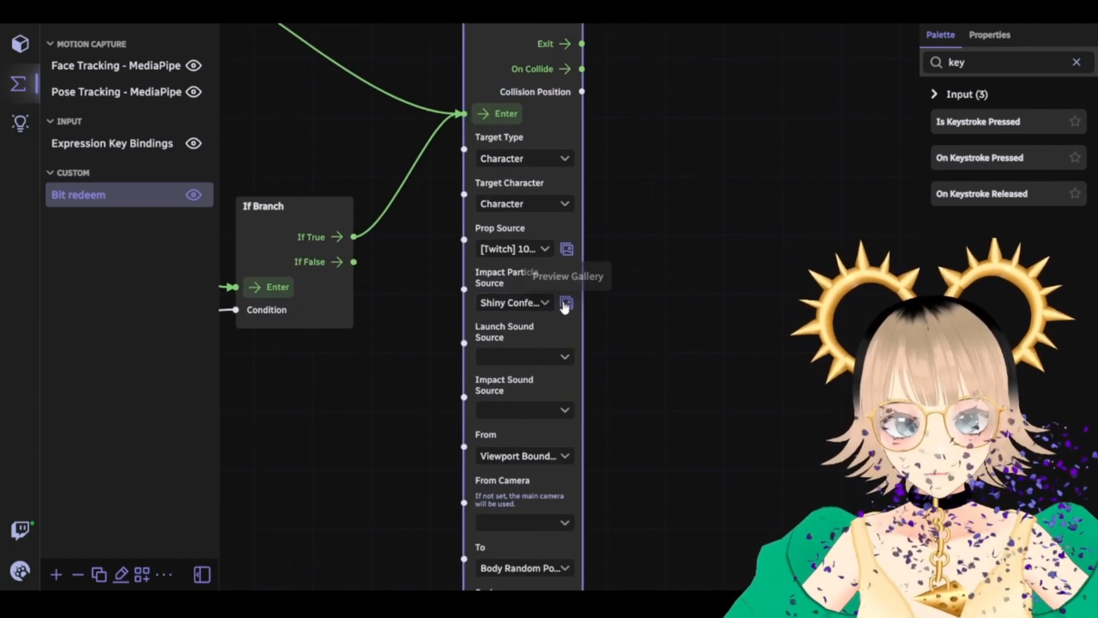
Pick Shiny Confetti Valentine Explosion as the impact particle from the gallery
{"action": "left_click", "coordinate": [566, 303]}
{"action": "scroll", "coordinate": [481, 300], "scroll_direction": "up", "scroll_amount": 10}
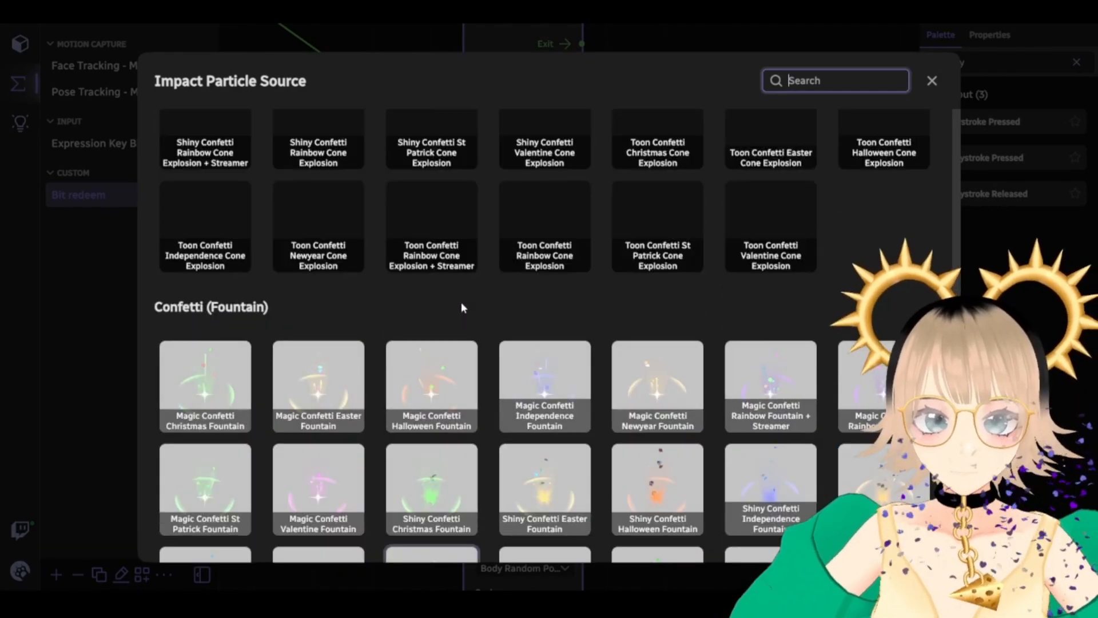
{"action": "scroll", "coordinate": [461, 302], "scroll_direction": "up", "scroll_amount": 10}
{"action": "scroll", "coordinate": [565, 368], "scroll_direction": "up", "scroll_amount": 5}
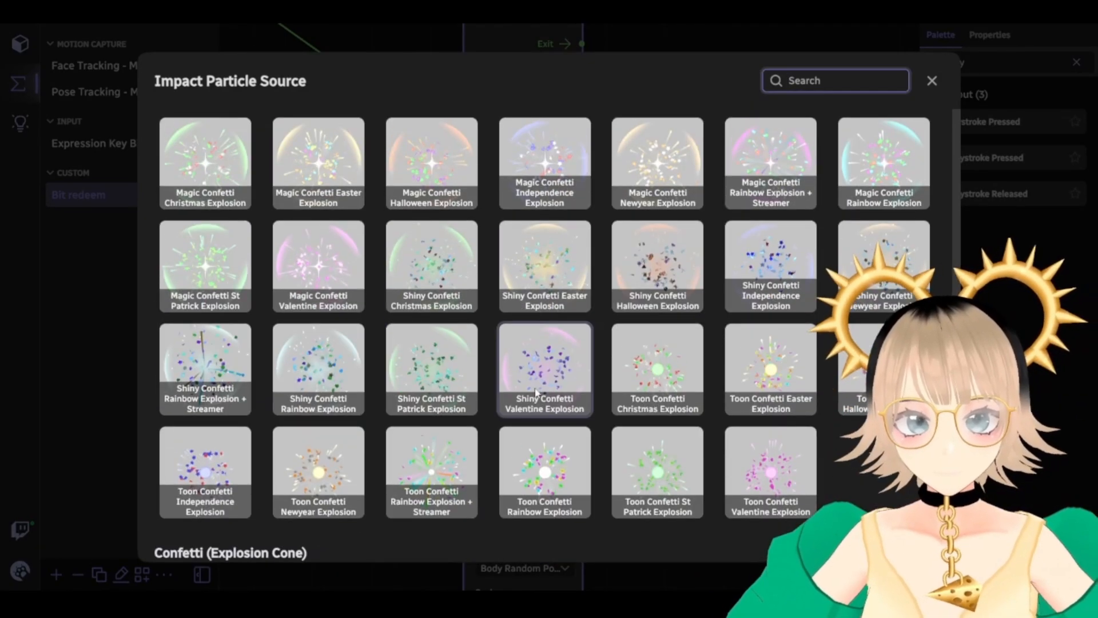
{"action": "scroll", "coordinate": [560, 383], "scroll_direction": "up", "scroll_amount": 5}
{"action": "scroll", "coordinate": [557, 400], "scroll_direction": "down", "scroll_amount": 5}
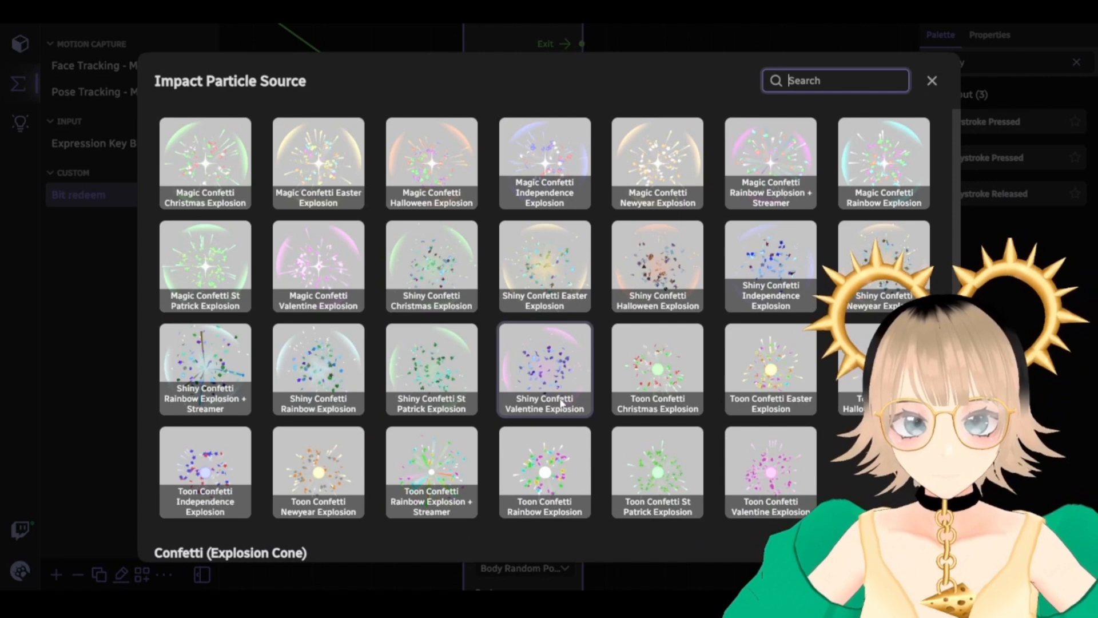
{"action": "left_click", "coordinate": [561, 365]}
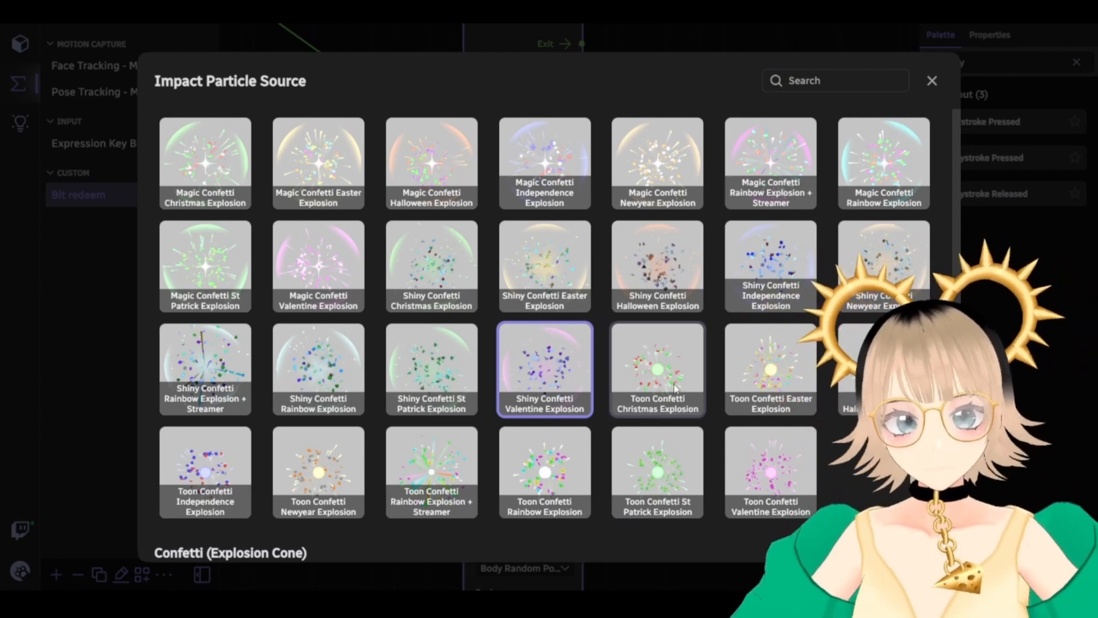
Scroll through the gallery's confetti, firework and star effects
{"action": "scroll", "coordinate": [674, 384], "scroll_direction": "up", "scroll_amount": 9}
{"action": "scroll", "coordinate": [674, 383], "scroll_direction": "down", "scroll_amount": 2}
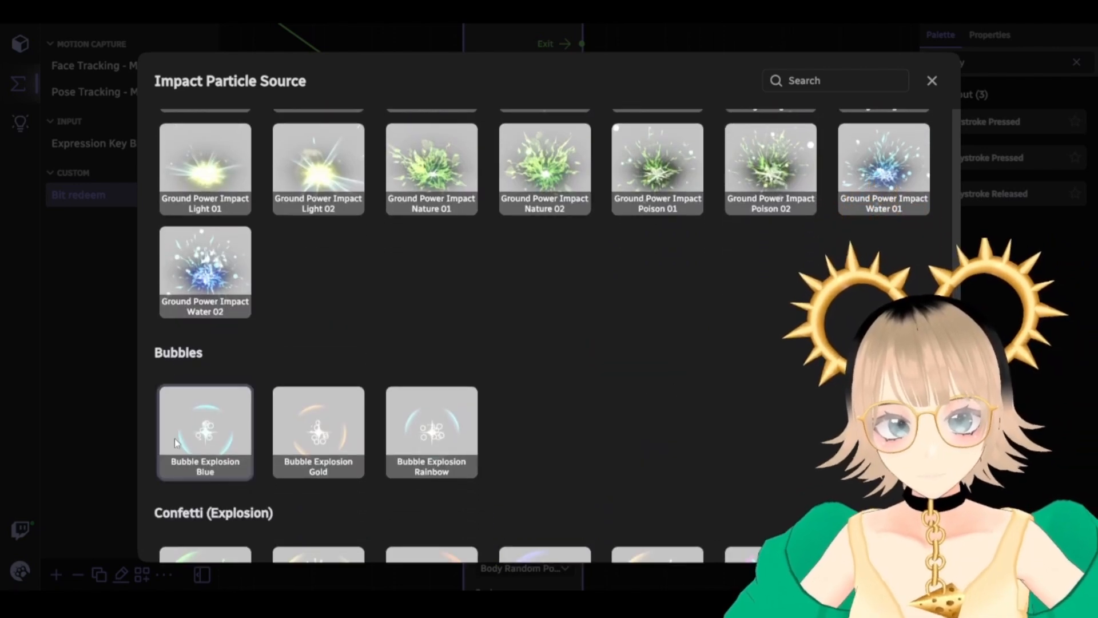
{"action": "scroll", "coordinate": [197, 438], "scroll_direction": "up", "scroll_amount": 2}
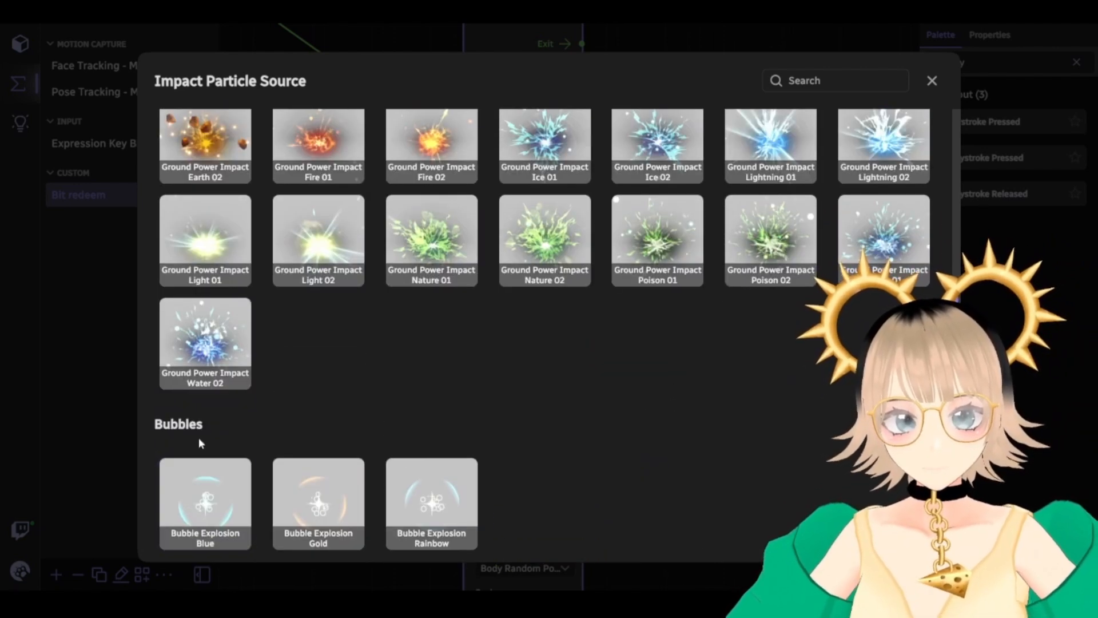
{"action": "scroll", "coordinate": [212, 412], "scroll_direction": "up", "scroll_amount": 15}
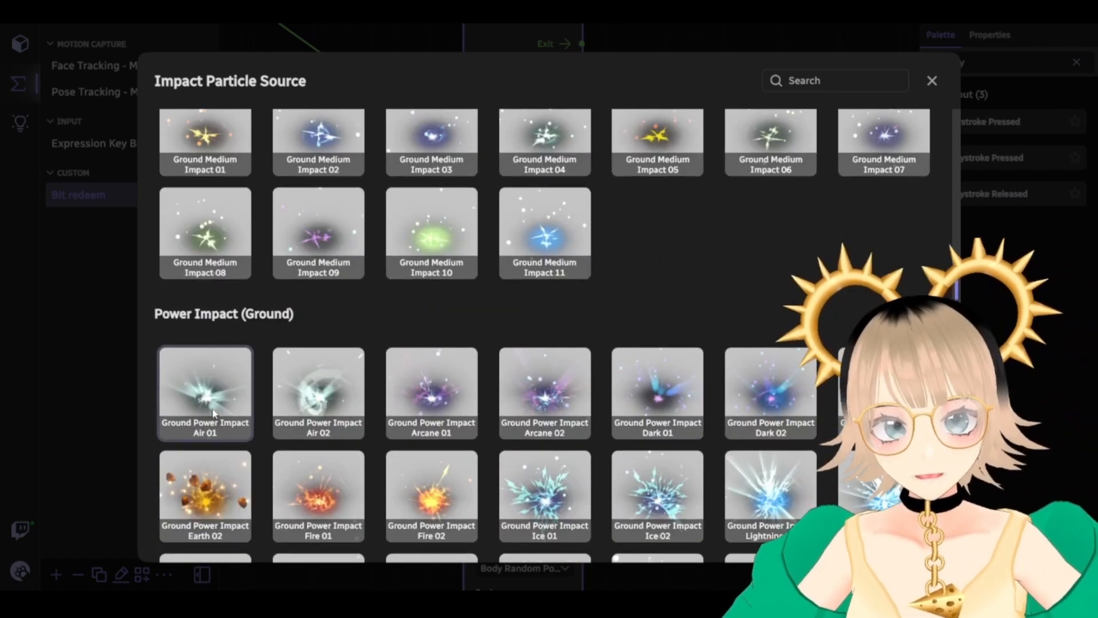
{"action": "scroll", "coordinate": [212, 409], "scroll_direction": "up", "scroll_amount": 8}
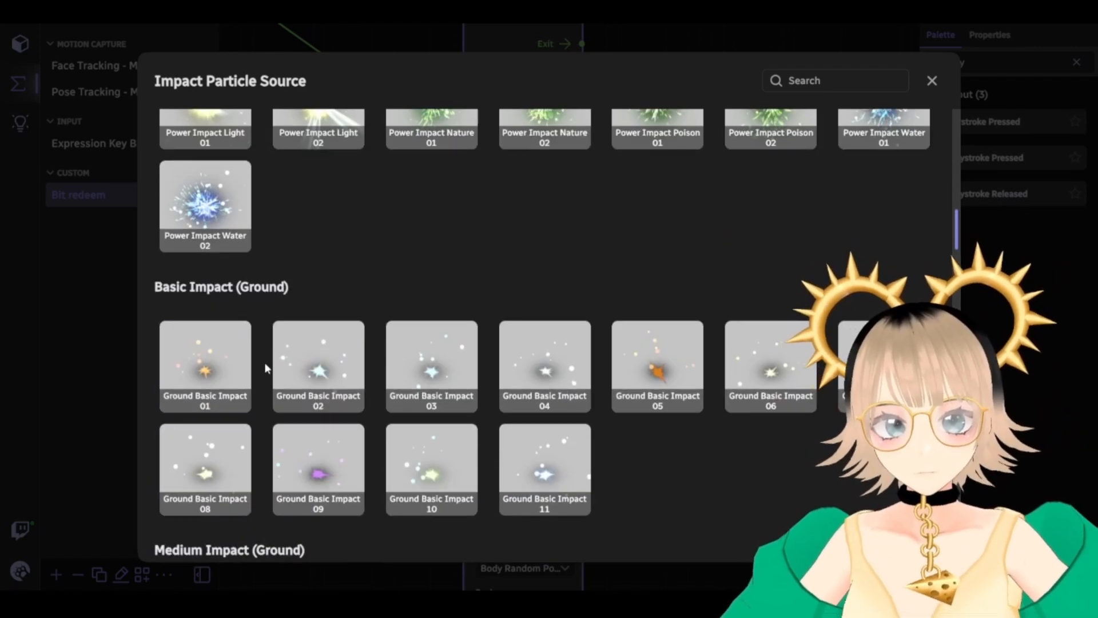
{"action": "scroll", "coordinate": [372, 342], "scroll_direction": "up", "scroll_amount": 8}
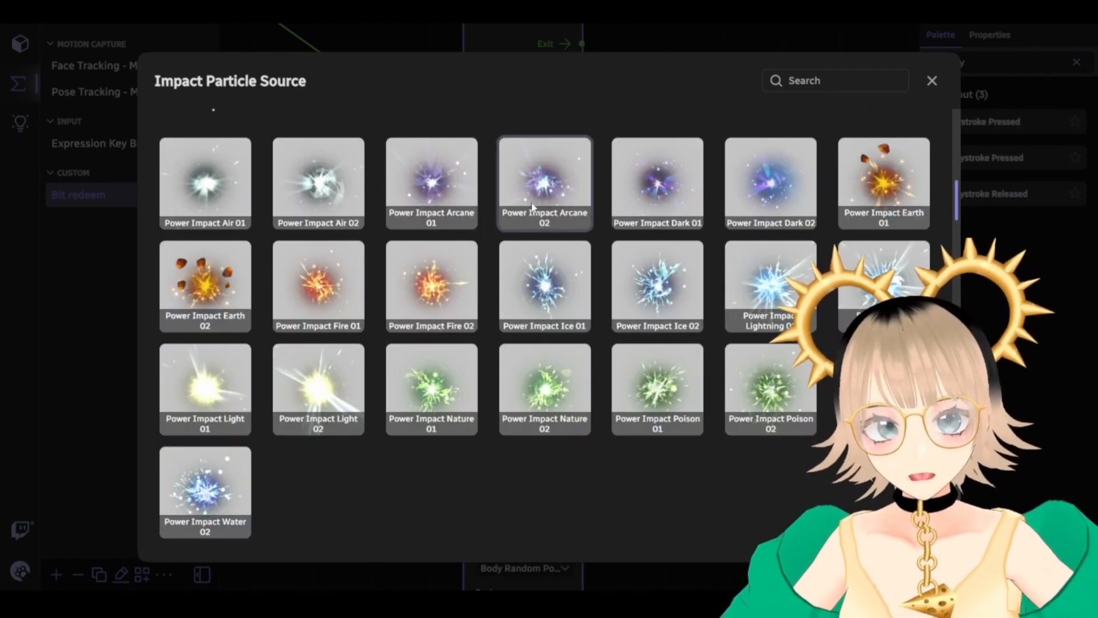
{"action": "scroll", "coordinate": [565, 290], "scroll_direction": "up", "scroll_amount": 10}
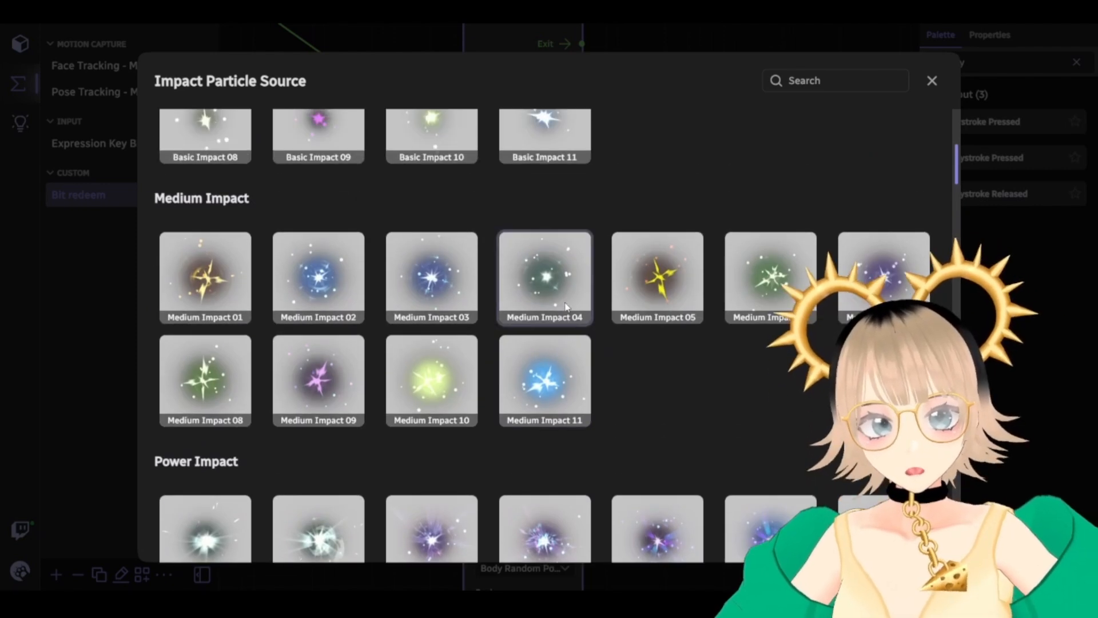
{"action": "scroll", "coordinate": [567, 309], "scroll_direction": "up", "scroll_amount": 5}
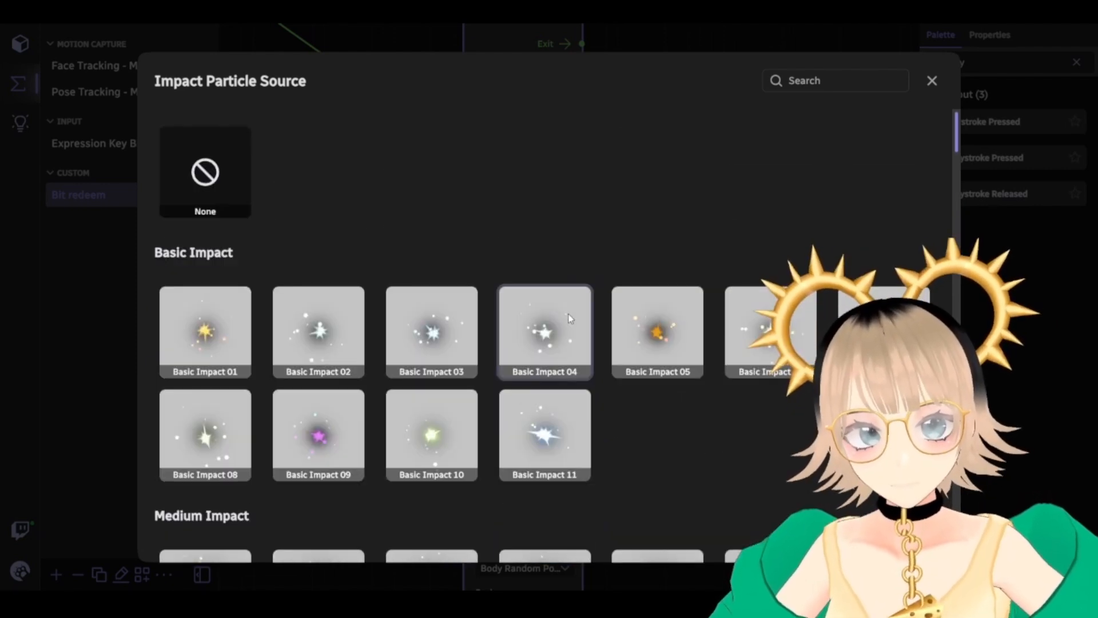
{"action": "scroll", "coordinate": [569, 318], "scroll_direction": "down", "scroll_amount": 20}
{"action": "scroll", "coordinate": [545, 313], "scroll_direction": "down", "scroll_amount": 20}
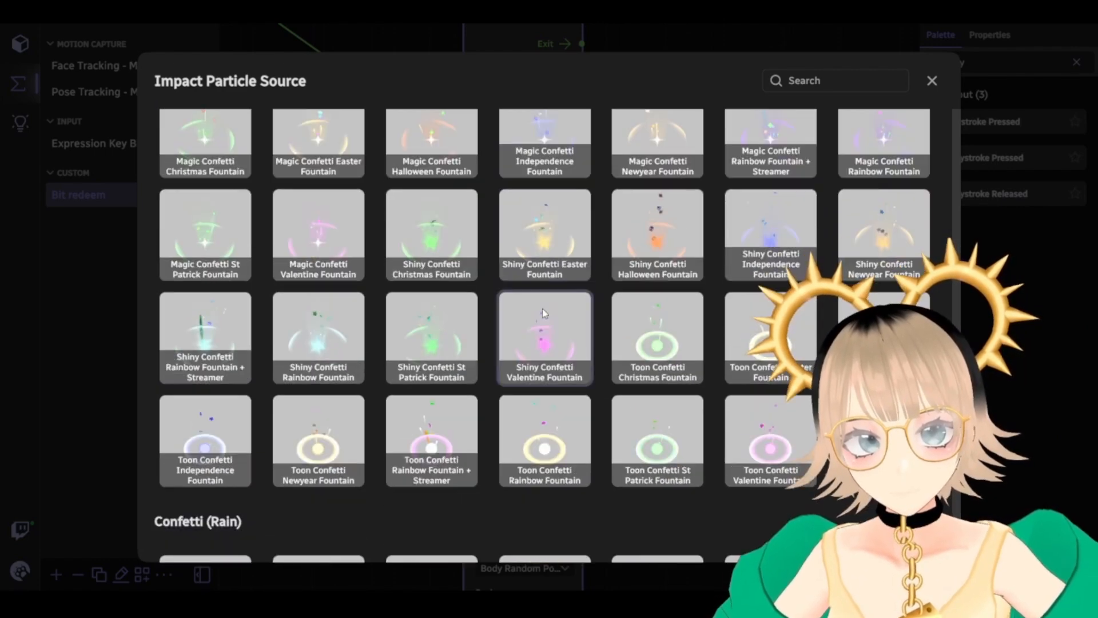
{"action": "scroll", "coordinate": [542, 308], "scroll_direction": "down", "scroll_amount": 6}
{"action": "scroll", "coordinate": [562, 304], "scroll_direction": "down", "scroll_amount": 8}
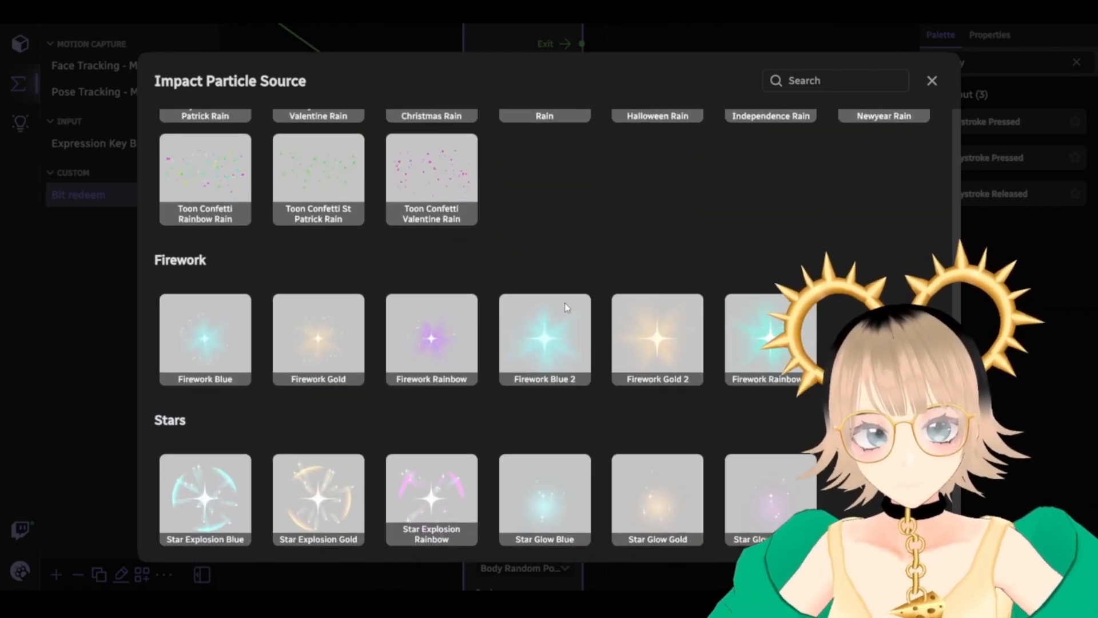
{"action": "left_click", "coordinate": [931, 81]}
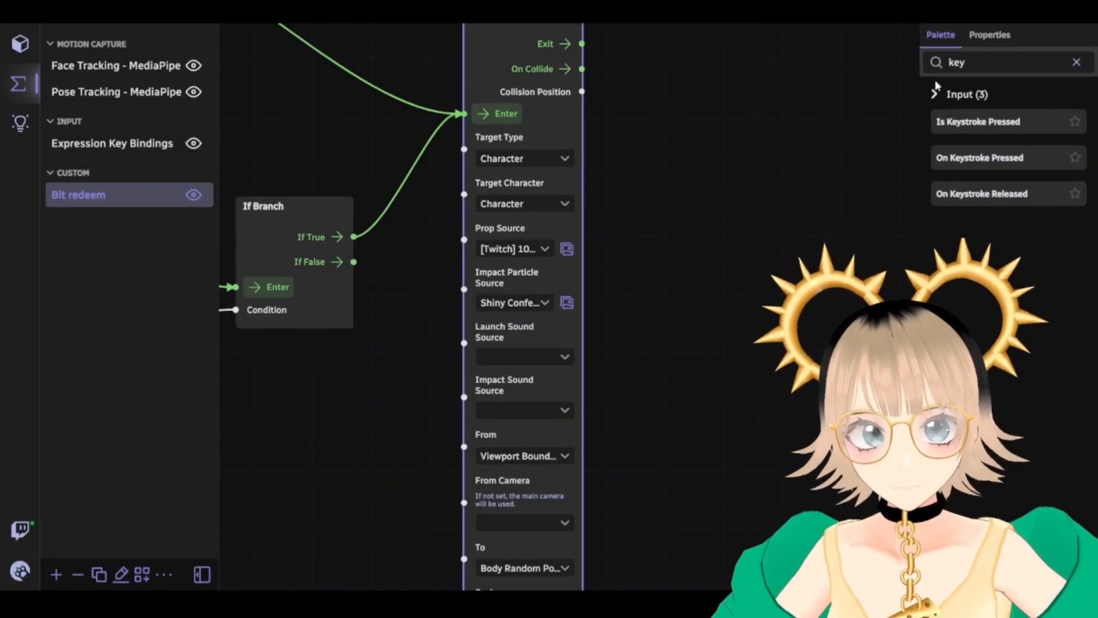
{"action": "scroll", "coordinate": [664, 378], "scroll_direction": "down", "scroll_amount": 1}
{"action": "mouse_move", "coordinate": [656, 360]}
{"action": "left_mouse_down"}
{"action": "mouse_move", "coordinate": [624, 82]}
{"action": "mouse_move", "coordinate": [615, 192]}
{"action": "mouse_move", "coordinate": [633, 111]}
{"action": "left_mouse_up"}
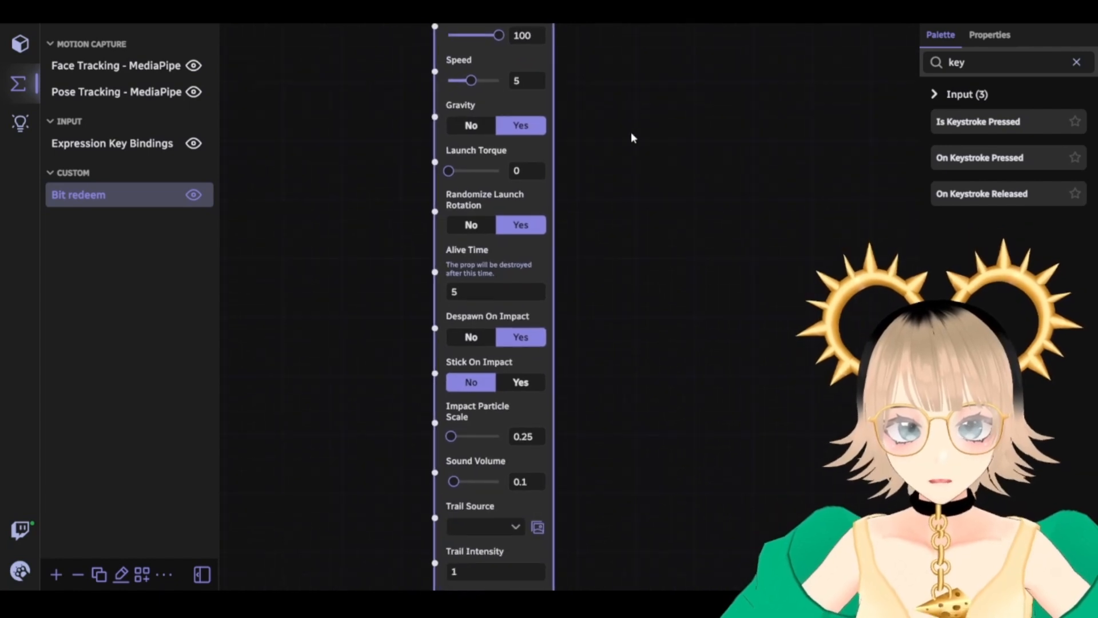
{"action": "scroll", "coordinate": [607, 343], "scroll_direction": "down", "scroll_amount": 2}
{"action": "left_click_drag", "start_coordinate": [628, 57], "coordinate": [658, 319]}
{"action": "left_click_drag", "start_coordinate": [623, 52], "coordinate": [623, 169]}
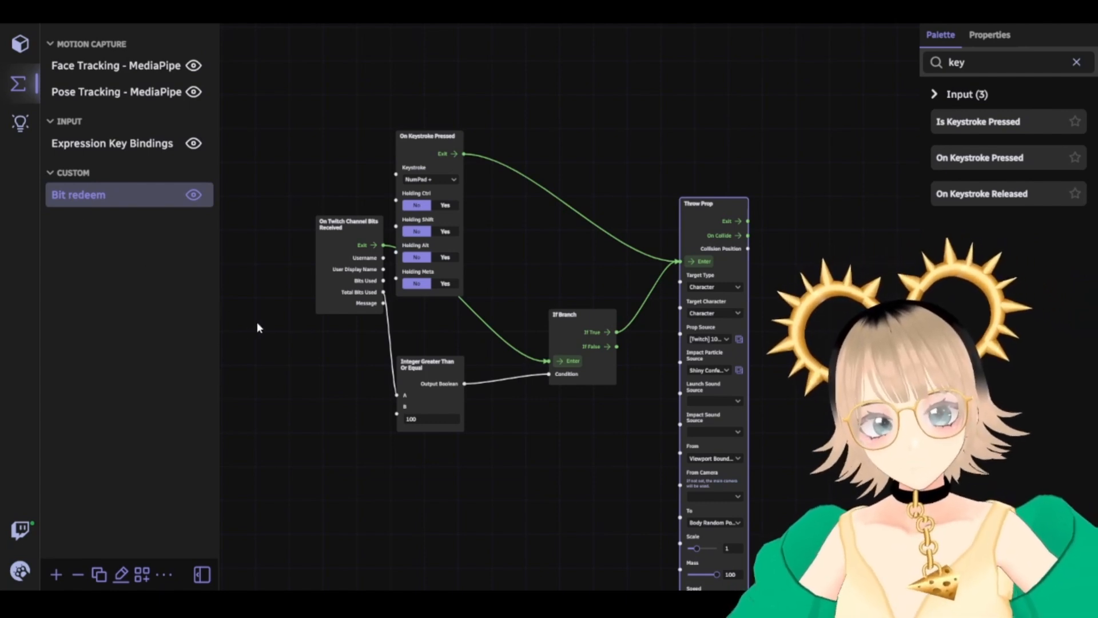
Add a new blueprint with an On Twitch Channel Message node found by searching 'twitch'
{"action": "left_click", "coordinate": [53, 574]}
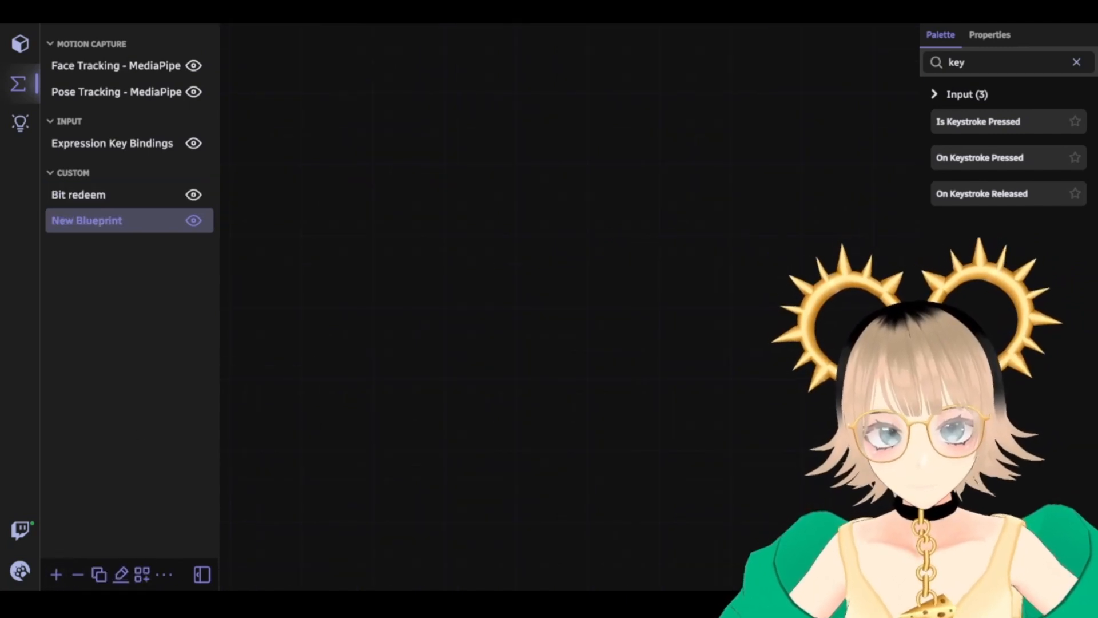
{"action": "double_click", "coordinate": [992, 66]}
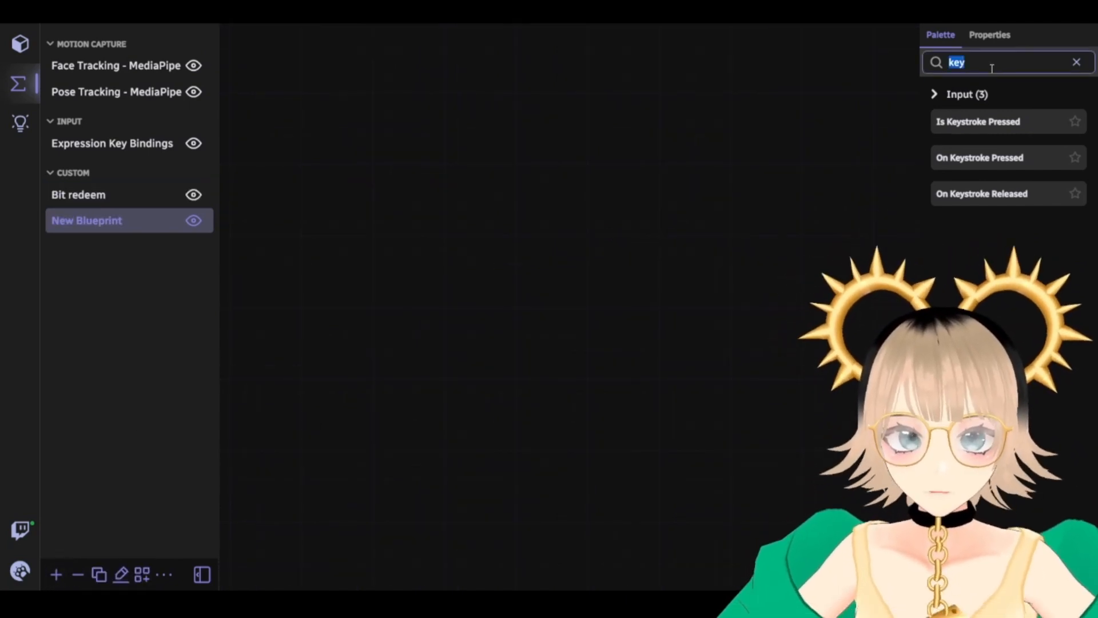
{"action": "key", "text": "BackSpace"}
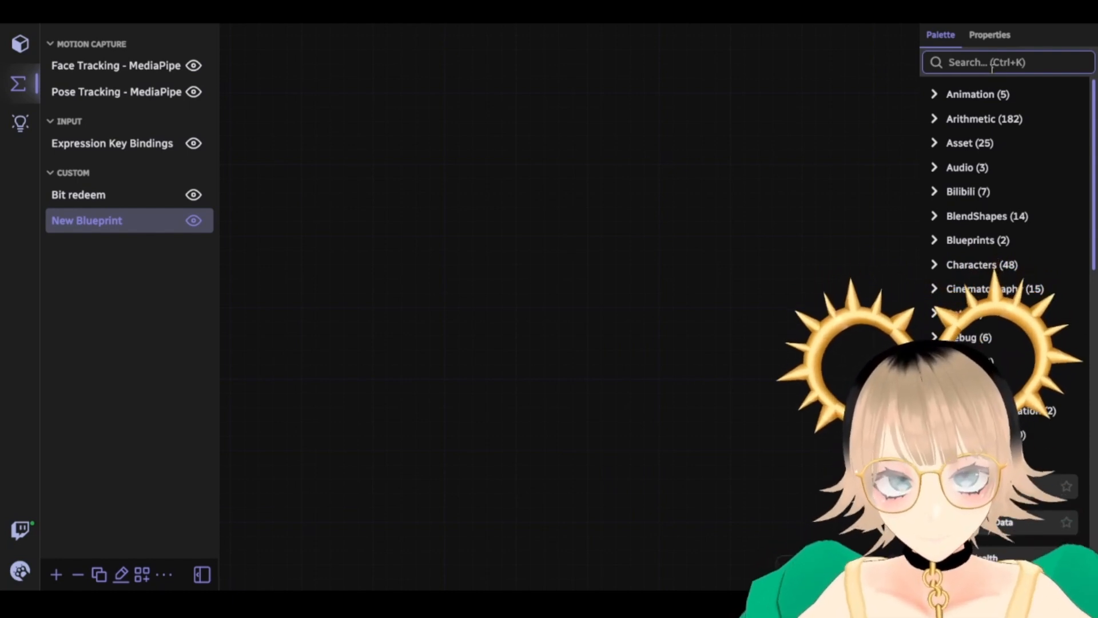
{"action": "left_click", "coordinate": [992, 68]}
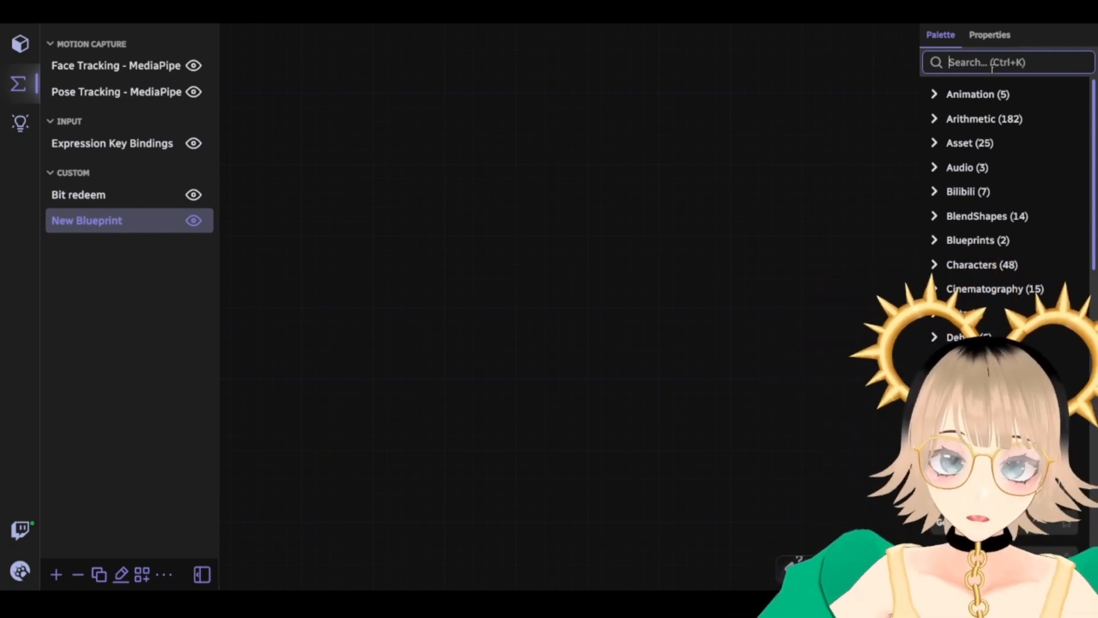
{"action": "type", "text": "twitch"}
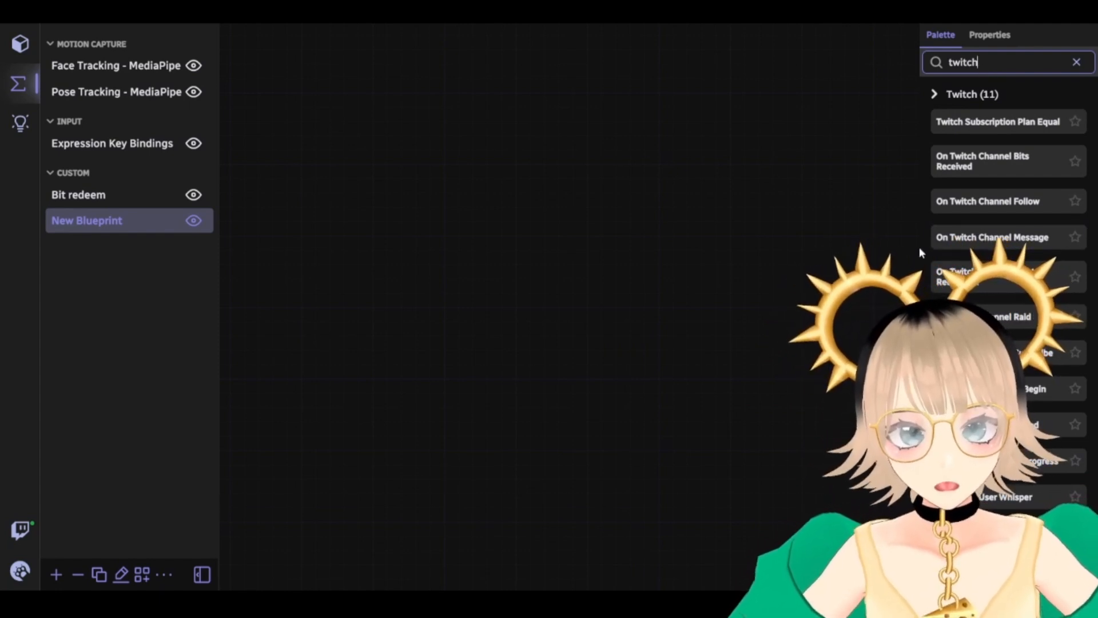
{"action": "left_click_drag", "start_coordinate": [1004, 238], "coordinate": [386, 208]}
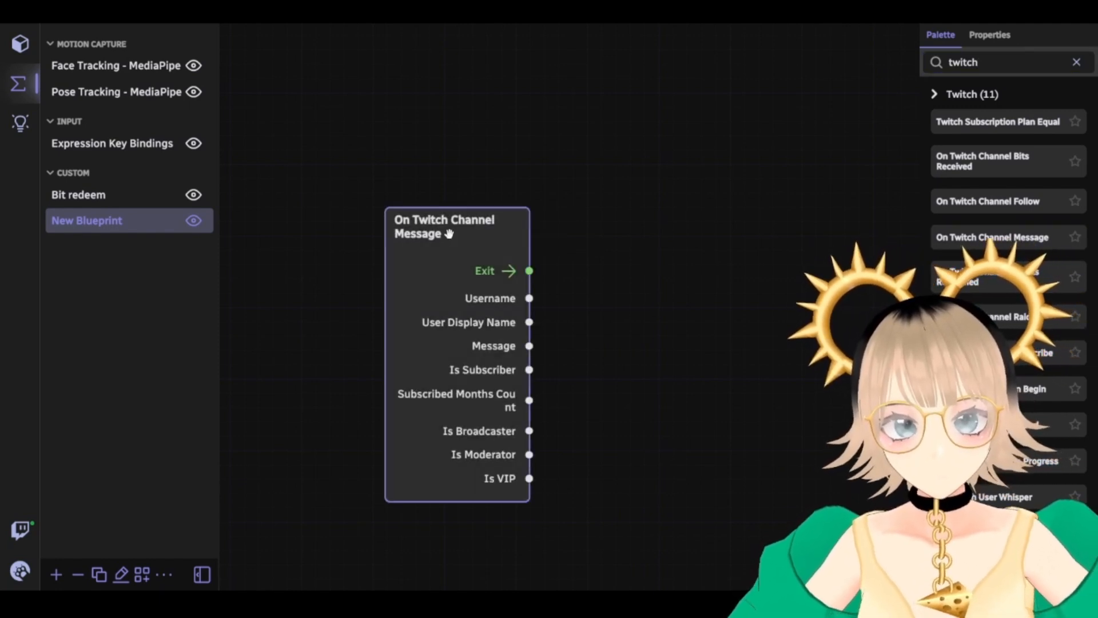
{"action": "left_click_drag", "start_coordinate": [449, 234], "coordinate": [396, 188]}
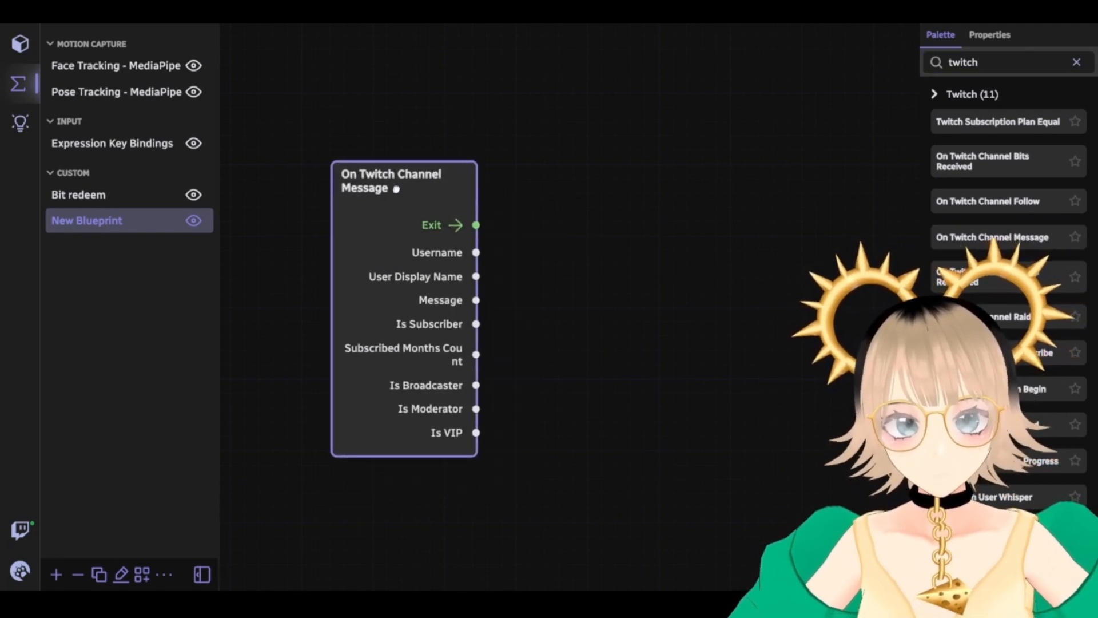
{"action": "left_click", "coordinate": [123, 577]}
{"action": "left_click_drag", "start_coordinate": [414, 305], "coordinate": [135, 309]}
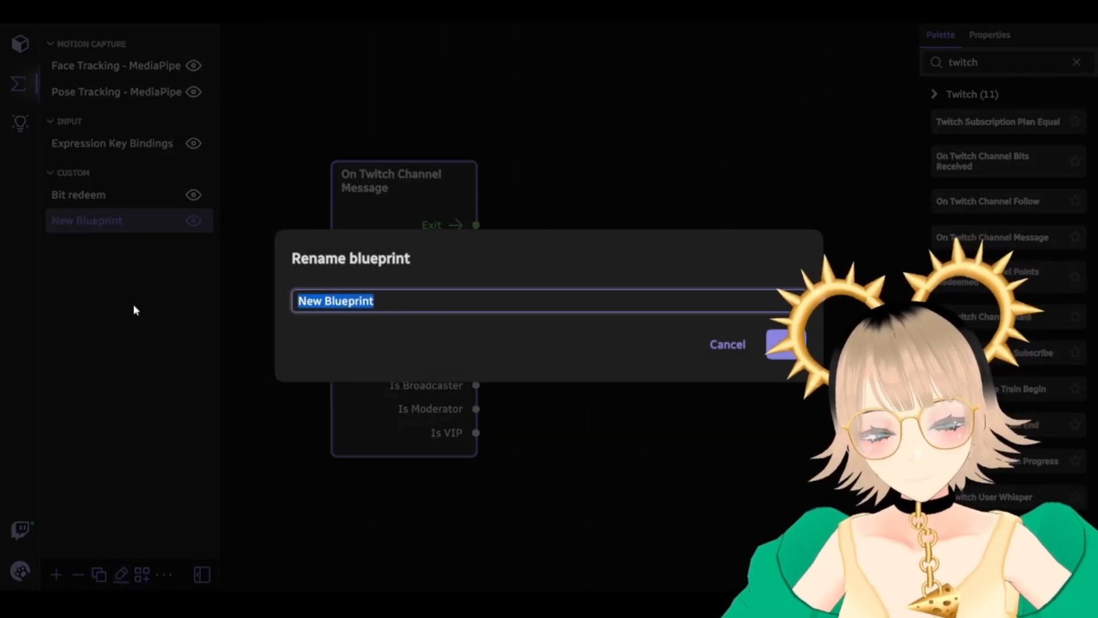
Name the blueprint 'Yippee command', fixing the typed typos before confirming
{"action": "type", "text": "Yippe commans"}
{"action": "left_click", "coordinate": [329, 302]}
{"action": "type", "text": "e"}
{"action": "left_click", "coordinate": [400, 303]}
{"action": "key", "text": "BackSpace"}
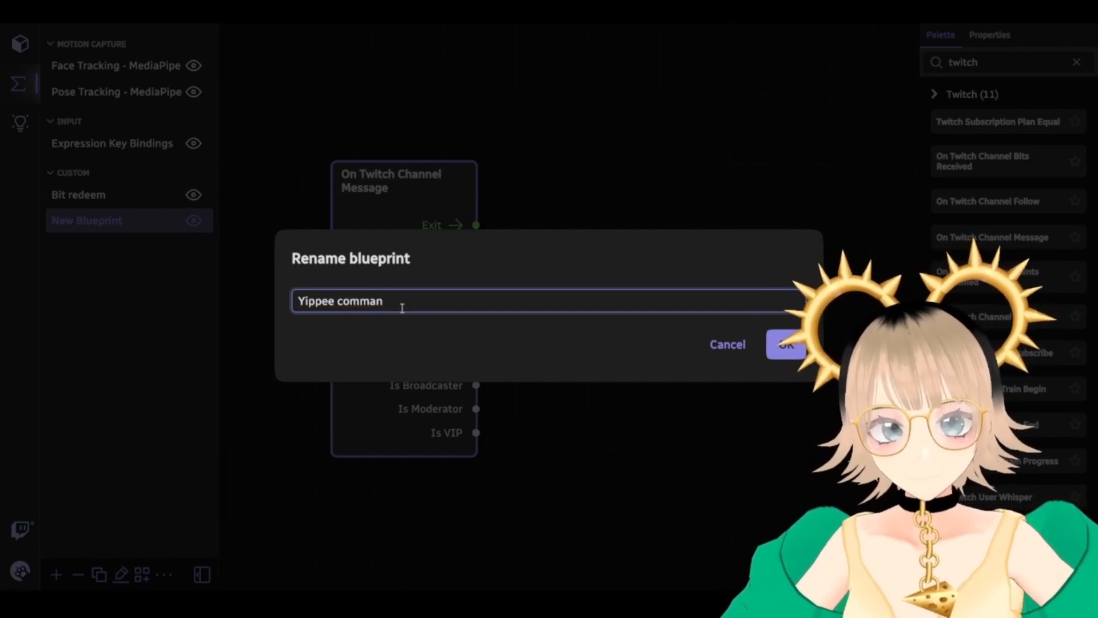
{"action": "left_click", "coordinate": [786, 345]}
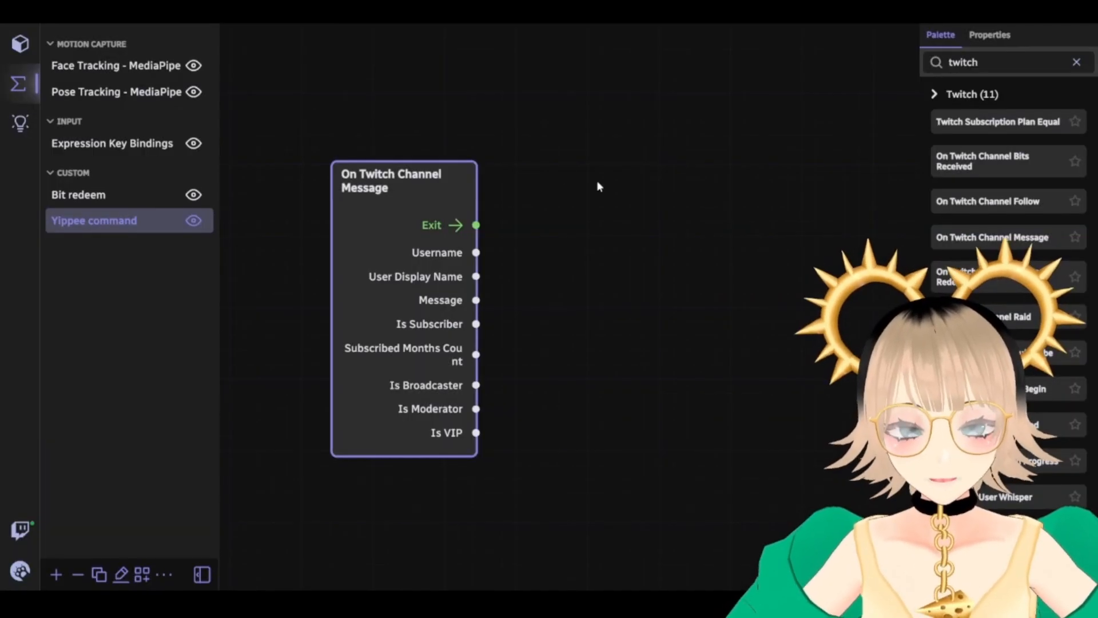
{"action": "left_click_drag", "start_coordinate": [411, 185], "coordinate": [398, 161]}
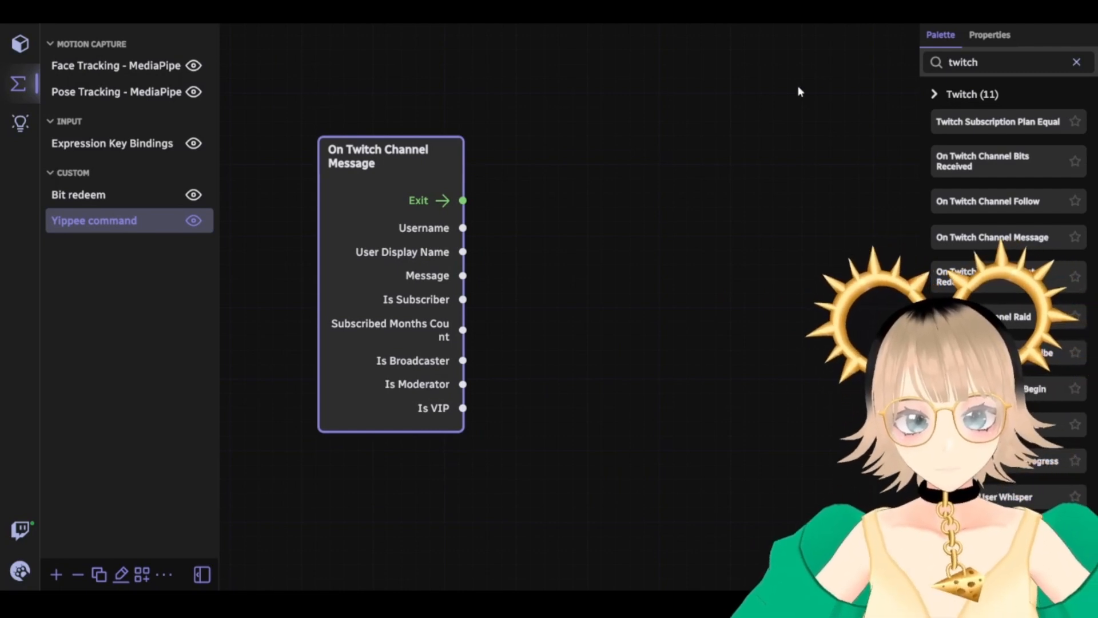
Search 'stri' and place a String Equal node beside the Twitch trigger
{"action": "key", "text": "BackSpace"}
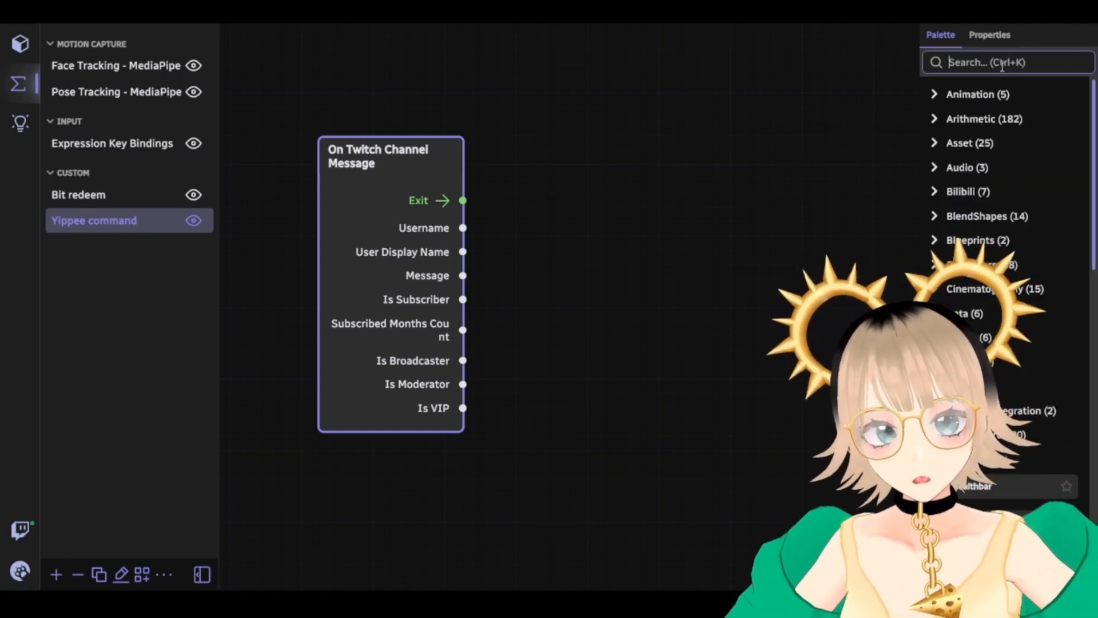
{"action": "type", "text": "string"}
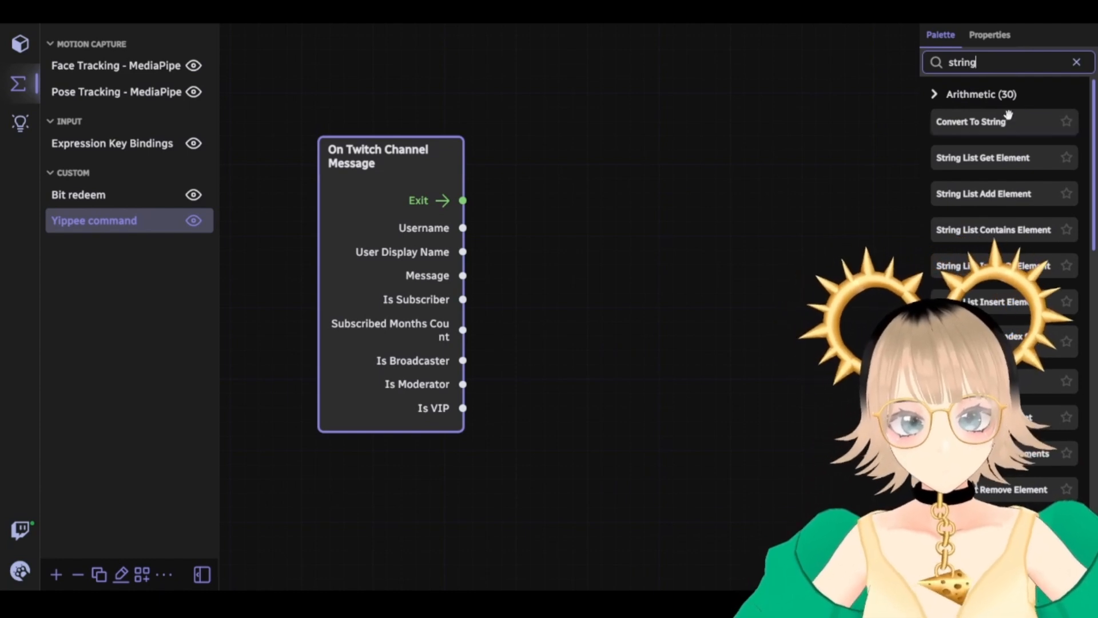
{"action": "scroll", "coordinate": [977, 195], "scroll_direction": "down", "scroll_amount": 2}
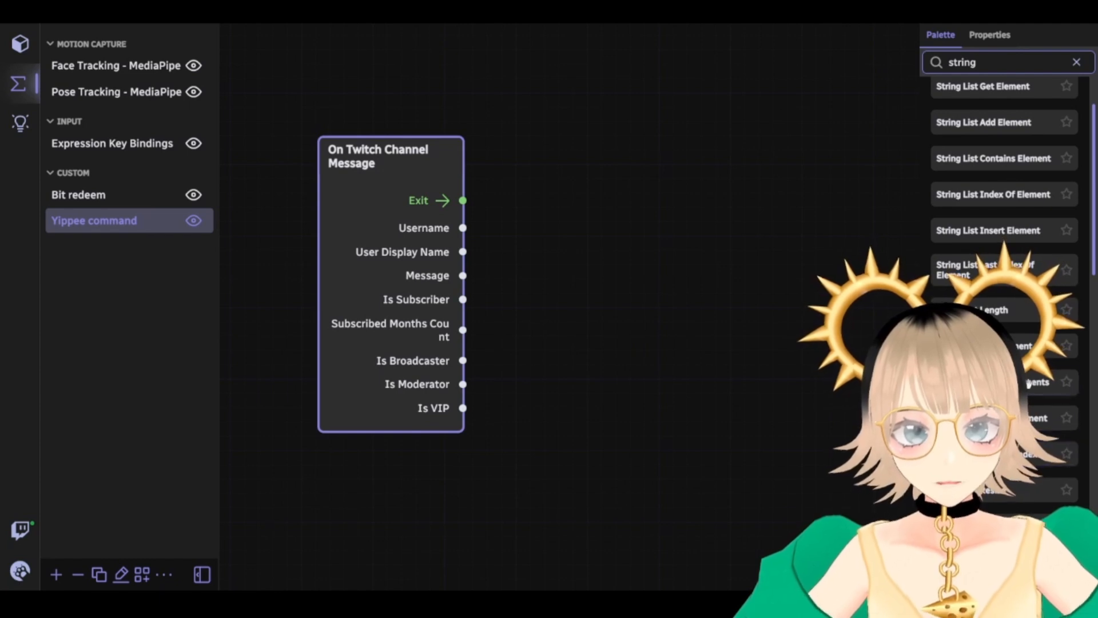
{"action": "scroll", "coordinate": [1026, 337], "scroll_direction": "up", "scroll_amount": 2}
{"action": "scroll", "coordinate": [1027, 338], "scroll_direction": "down", "scroll_amount": 8}
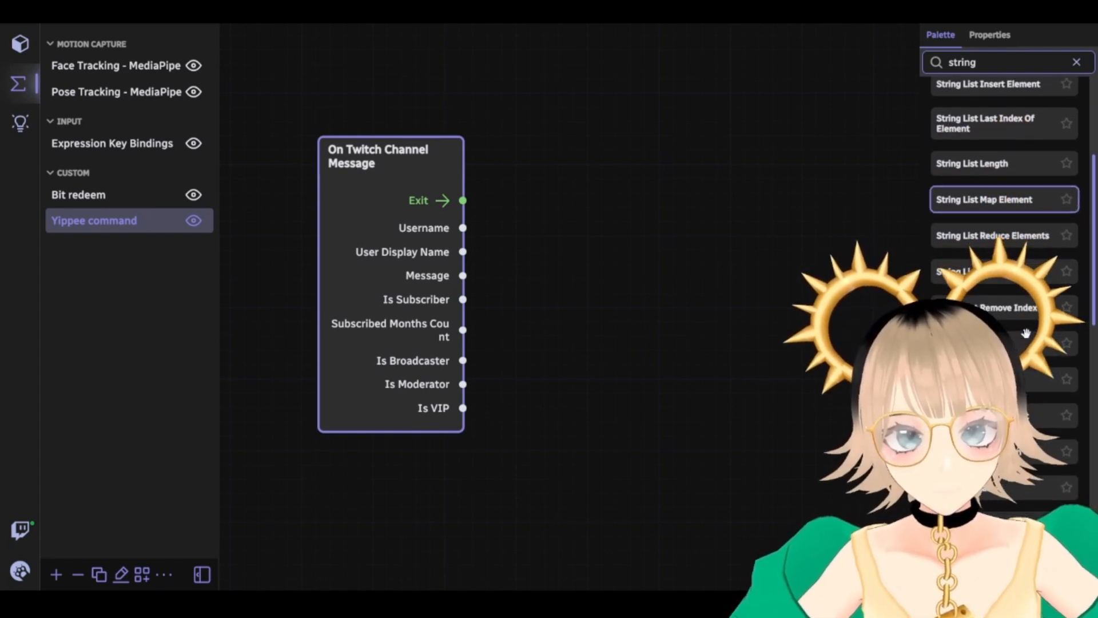
{"action": "scroll", "coordinate": [1027, 338], "scroll_direction": "down", "scroll_amount": 2}
{"action": "left_click_drag", "start_coordinate": [737, 291], "coordinate": [557, 145]}
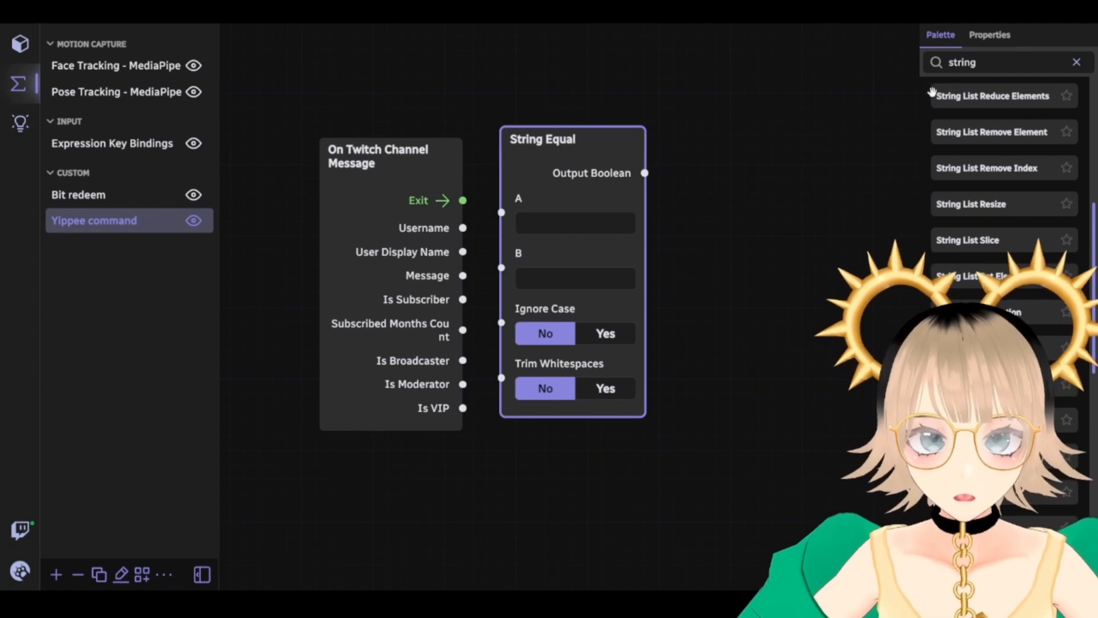
{"action": "type", "text": "if branch"}
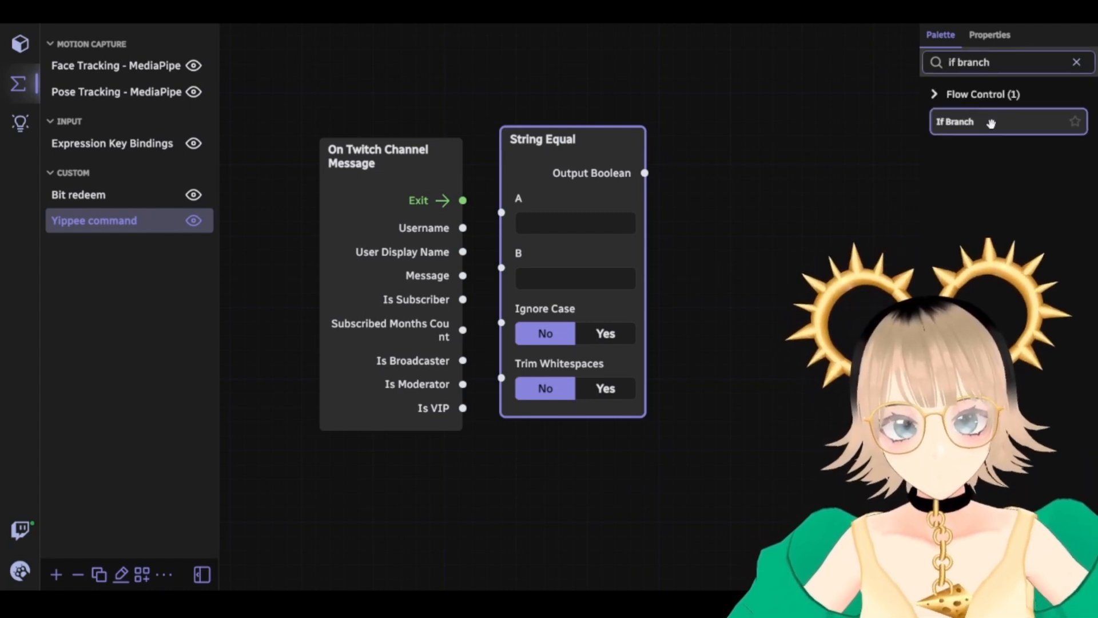
Add an If Branch, wiring trigger Exit to its Enter and Message to String Equal's A
{"action": "left_click_drag", "start_coordinate": [991, 123], "coordinate": [687, 133]}
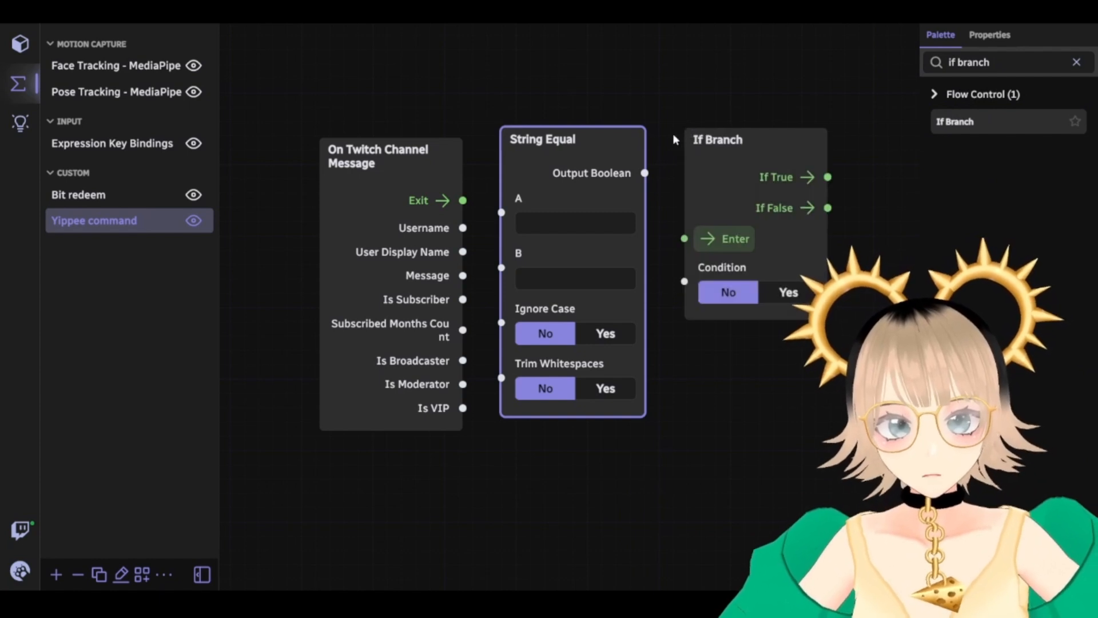
{"action": "left_click_drag", "start_coordinate": [463, 201], "coordinate": [577, 239]}
{"action": "left_click_drag", "start_coordinate": [668, 239], "coordinate": [676, 239]}
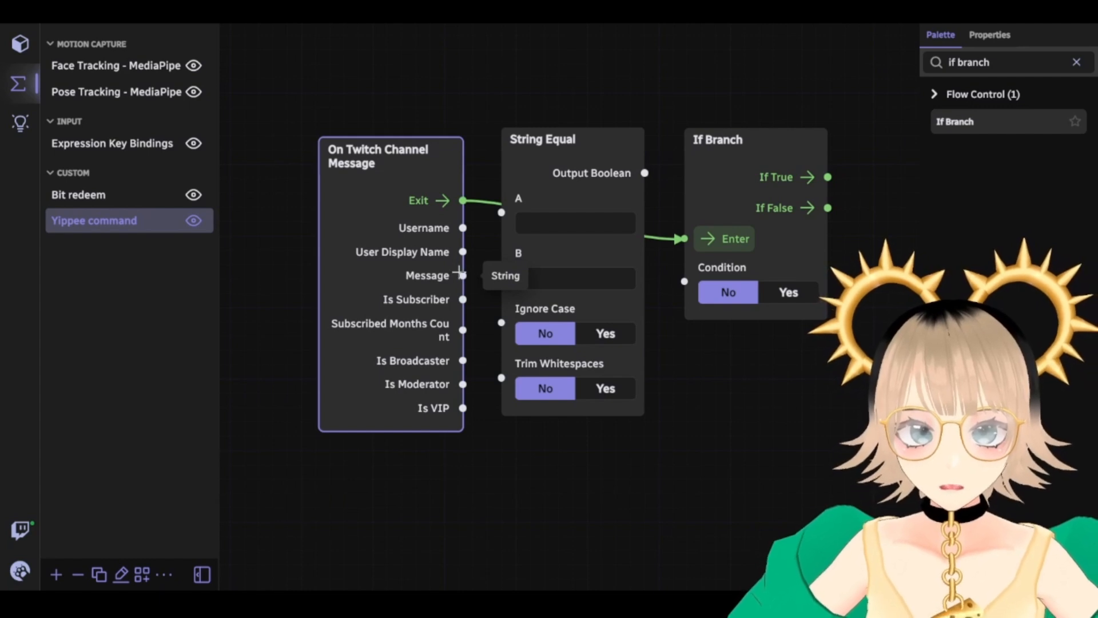
{"action": "left_click_drag", "start_coordinate": [463, 275], "coordinate": [502, 213]}
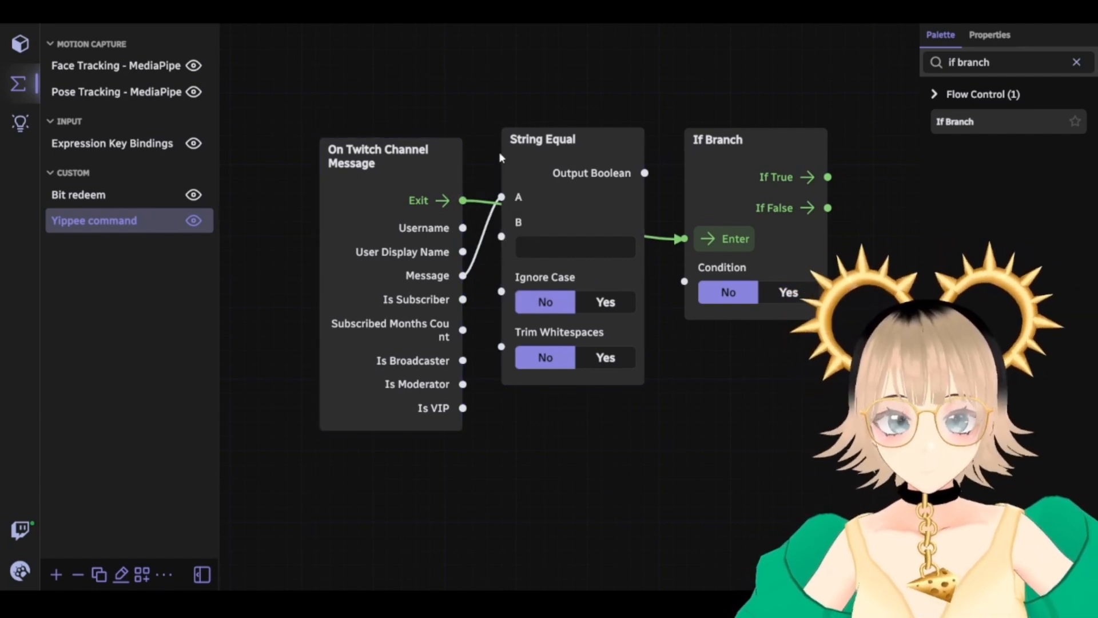
Set String Equal's B to '!yippee' and wire its output into the If Branch Condition
{"action": "left_click", "coordinate": [558, 257]}
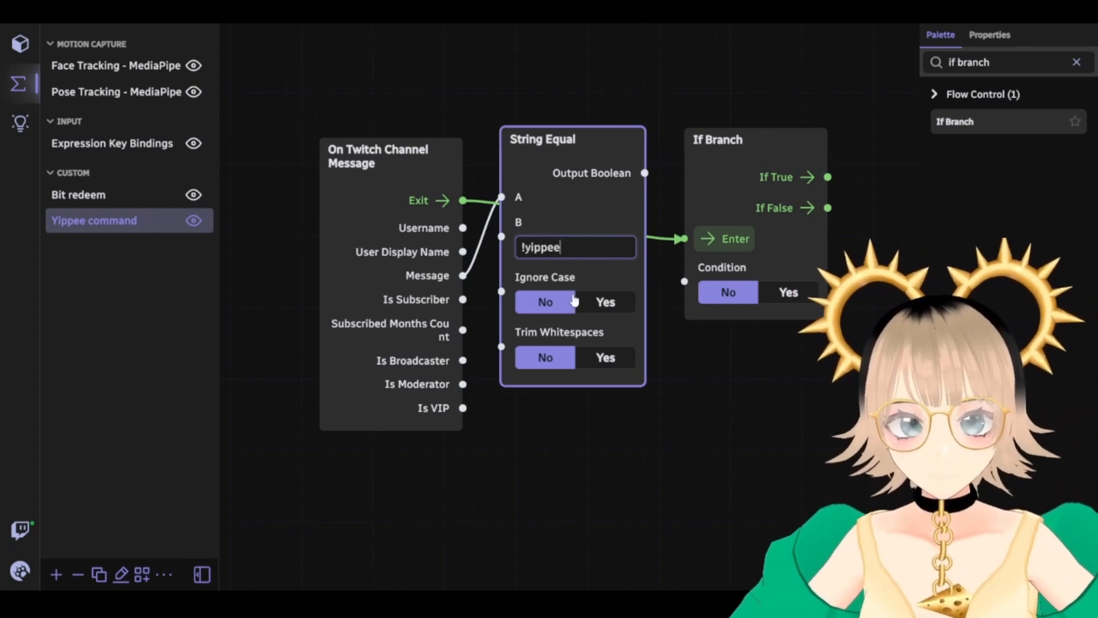
{"action": "left_click", "coordinate": [684, 467]}
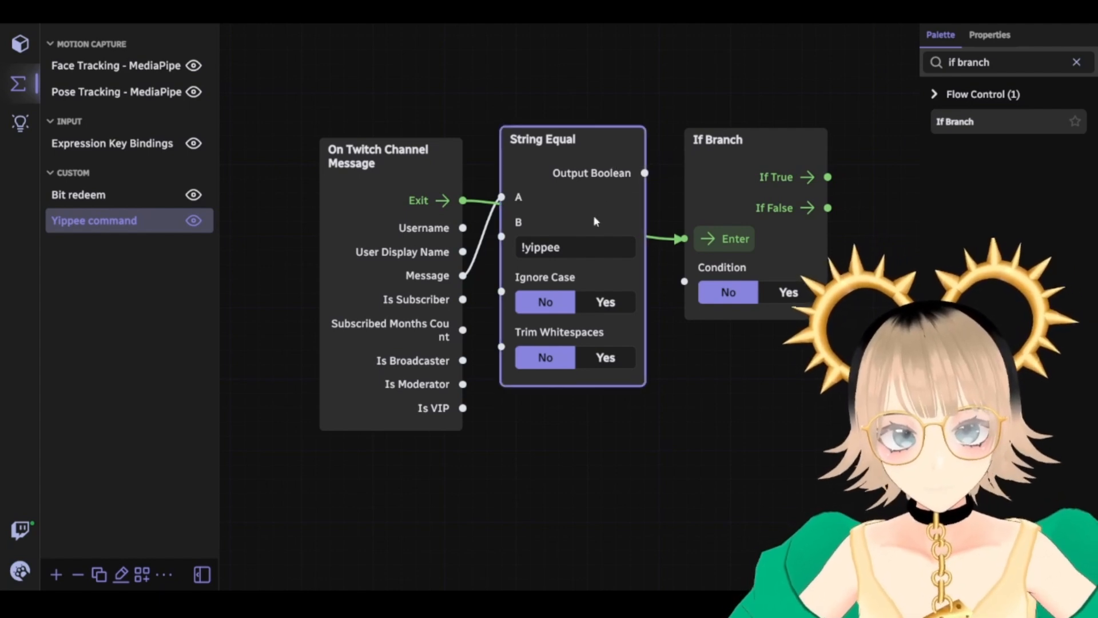
{"action": "left_click_drag", "start_coordinate": [573, 139], "coordinate": [557, 386]}
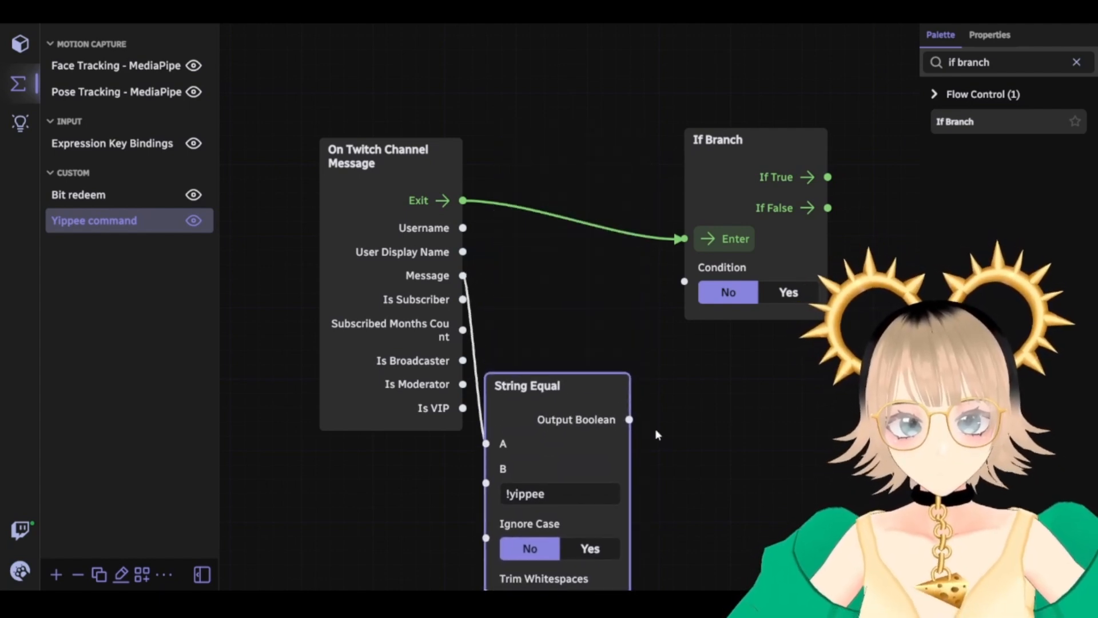
{"action": "left_click_drag", "start_coordinate": [629, 419], "coordinate": [684, 282]}
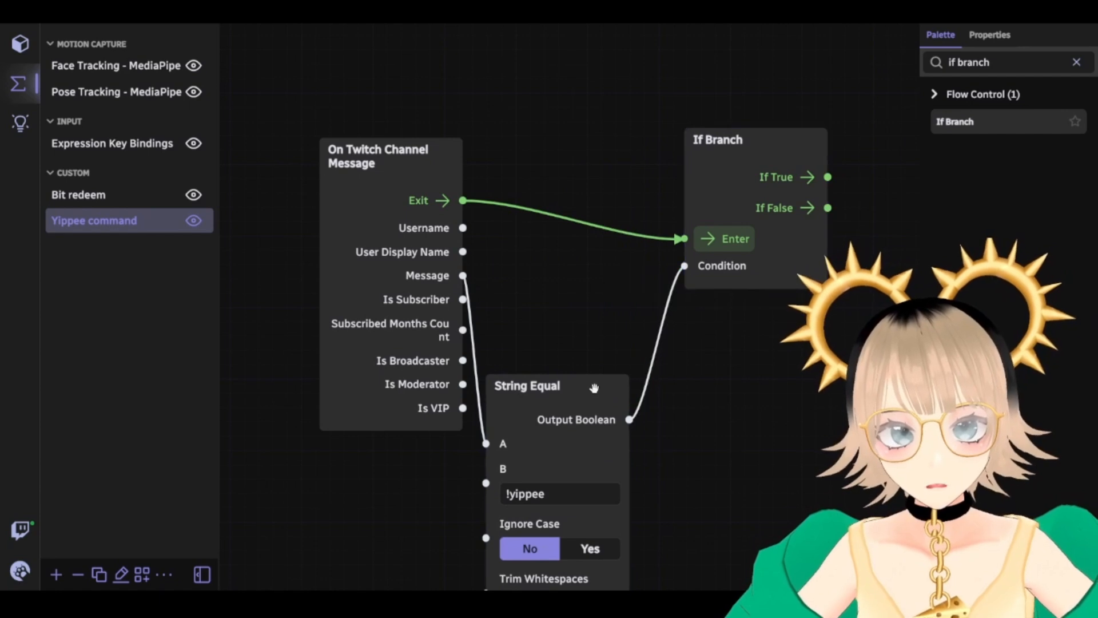
{"action": "left_click_drag", "start_coordinate": [542, 387], "coordinate": [536, 287]}
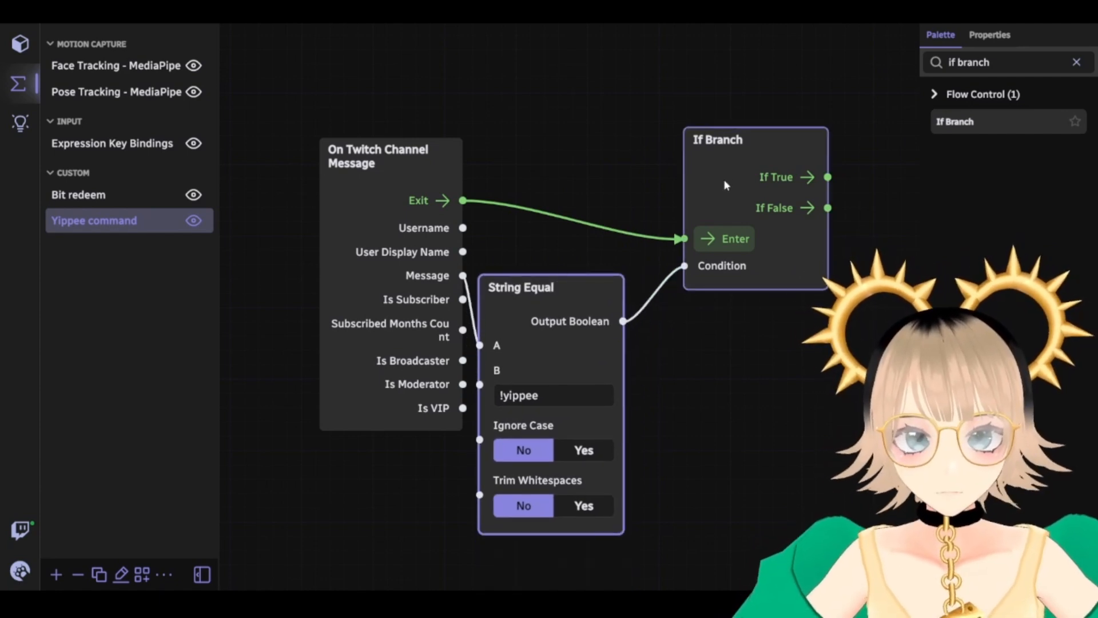
{"action": "left_click_drag", "start_coordinate": [744, 134], "coordinate": [717, 150]}
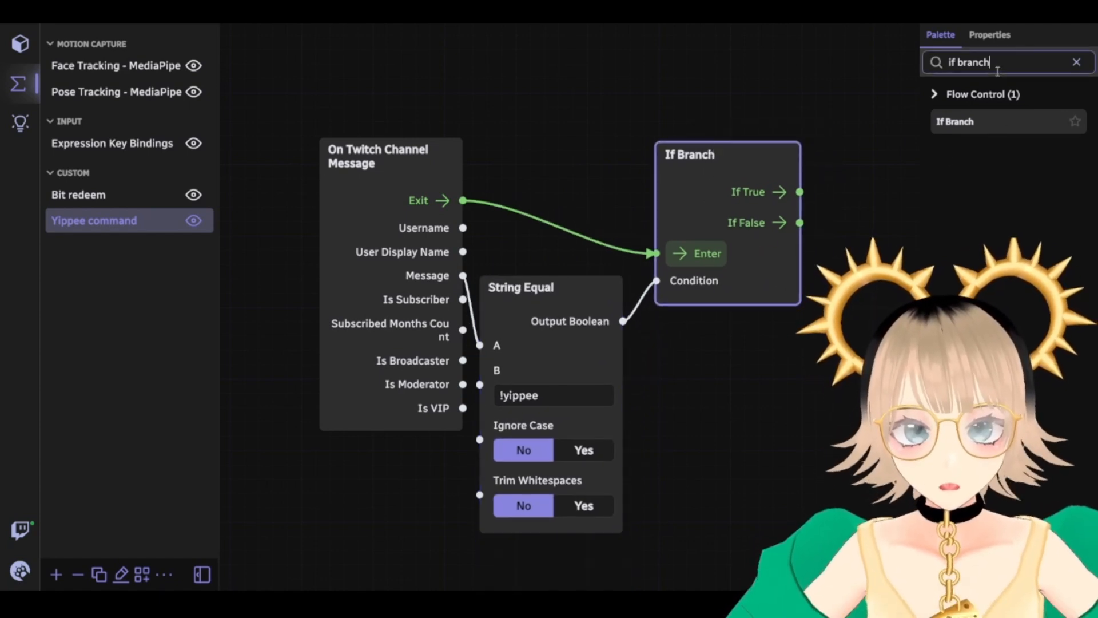
Add a Throw Prop node and connect If Branch's If True to its Enter
{"action": "type", "text": "throw"}
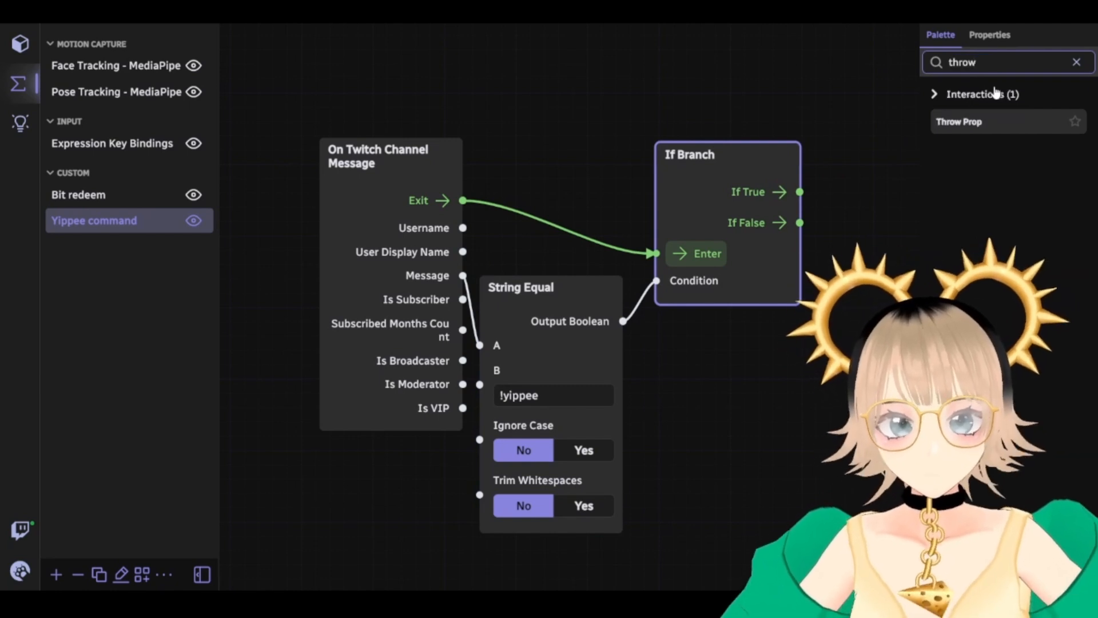
{"action": "left_click_drag", "start_coordinate": [980, 118], "coordinate": [825, 137]}
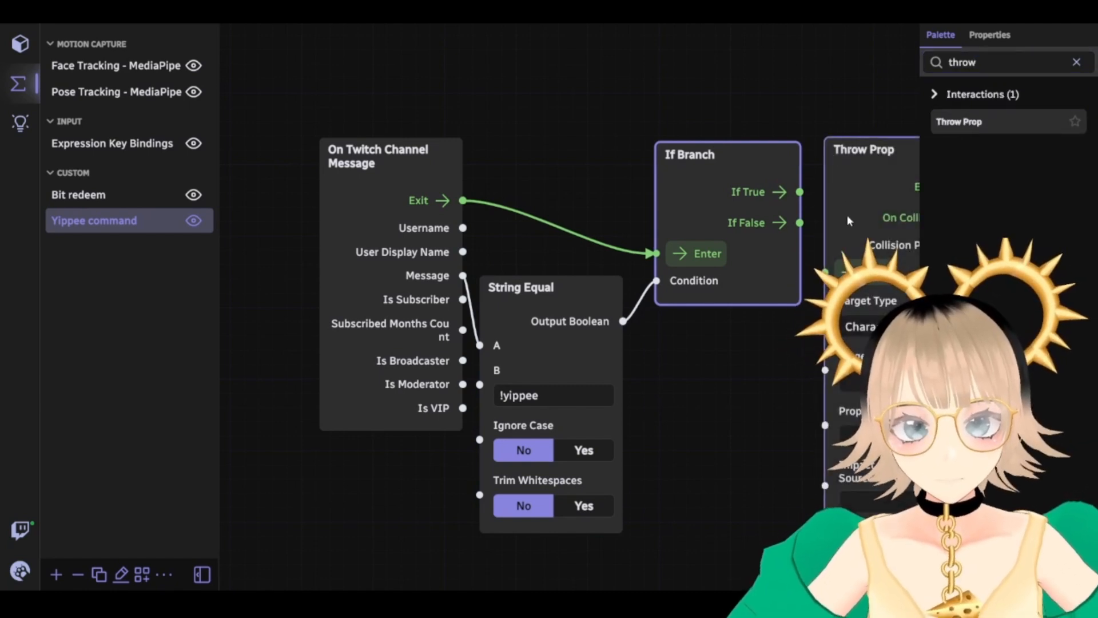
{"action": "left_click_drag", "start_coordinate": [744, 432], "coordinate": [490, 412]}
{"action": "left_click_drag", "start_coordinate": [540, 170], "coordinate": [570, 251]}
{"action": "left_click_drag", "start_coordinate": [534, 369], "coordinate": [469, 387]}
{"action": "left_click_drag", "start_coordinate": [409, 126], "coordinate": [389, 158]}
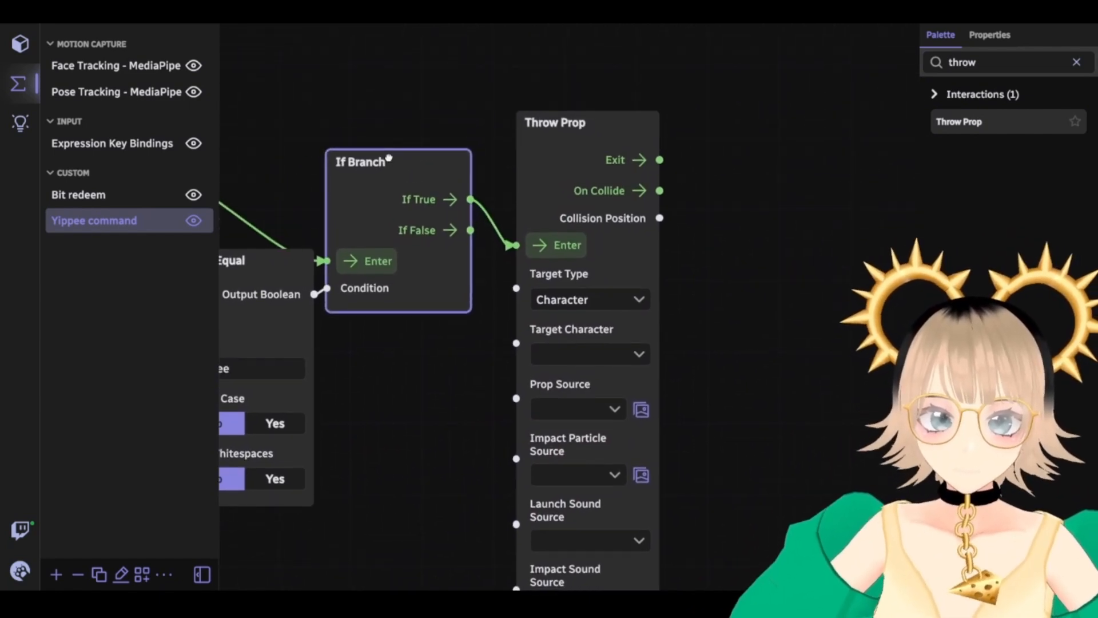
Set Target Character to Character and choose Yippee as the thrown prop
{"action": "left_click_drag", "start_coordinate": [454, 461], "coordinate": [507, 321]}
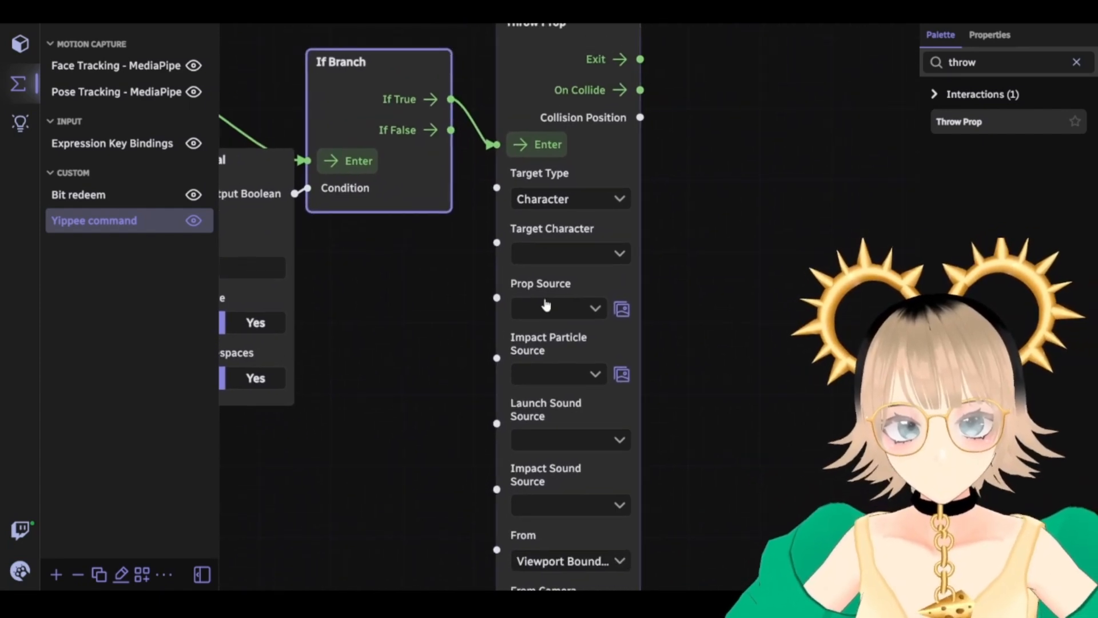
{"action": "left_click", "coordinate": [588, 256]}
{"action": "left_click", "coordinate": [566, 297]}
{"action": "left_click_drag", "start_coordinate": [433, 346], "coordinate": [415, 270]}
{"action": "left_click", "coordinate": [604, 236]}
{"action": "scroll", "coordinate": [400, 375], "scroll_direction": "down", "scroll_amount": 10}
{"action": "scroll", "coordinate": [392, 375], "scroll_direction": "down", "scroll_amount": 20}
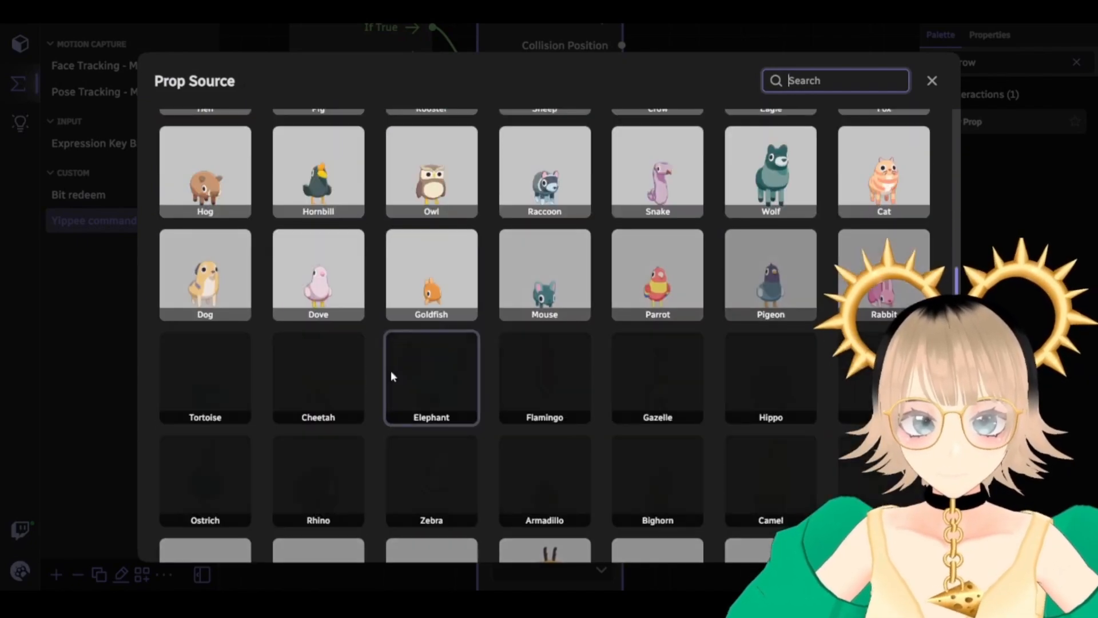
{"action": "scroll", "coordinate": [388, 365], "scroll_direction": "down", "scroll_amount": 15}
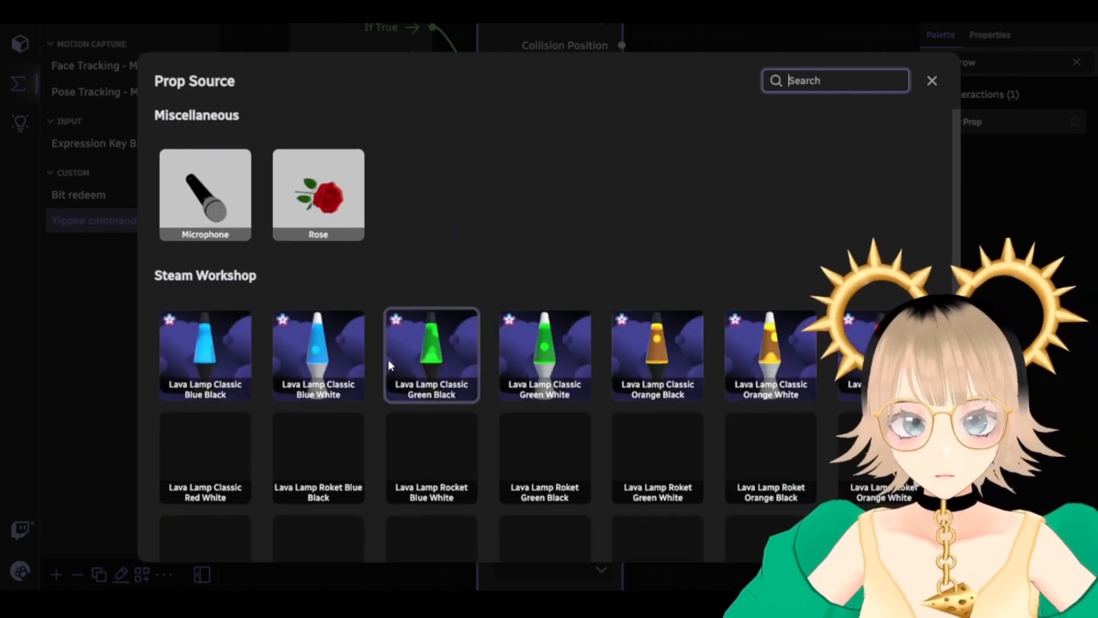
{"action": "scroll", "coordinate": [388, 359], "scroll_direction": "down", "scroll_amount": 5}
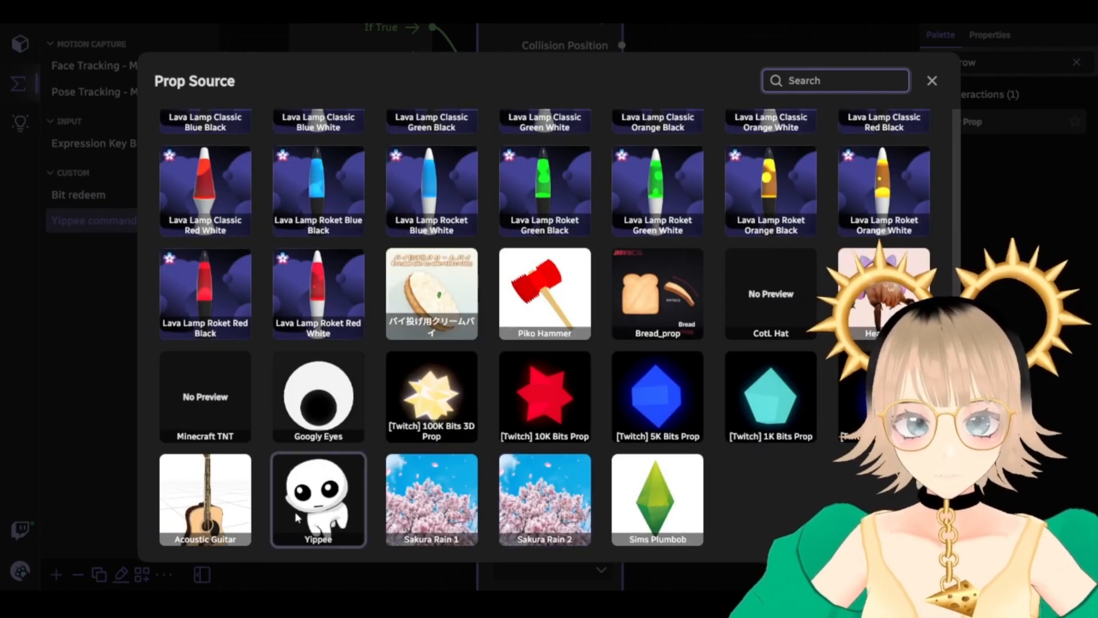
{"action": "left_click", "coordinate": [329, 504]}
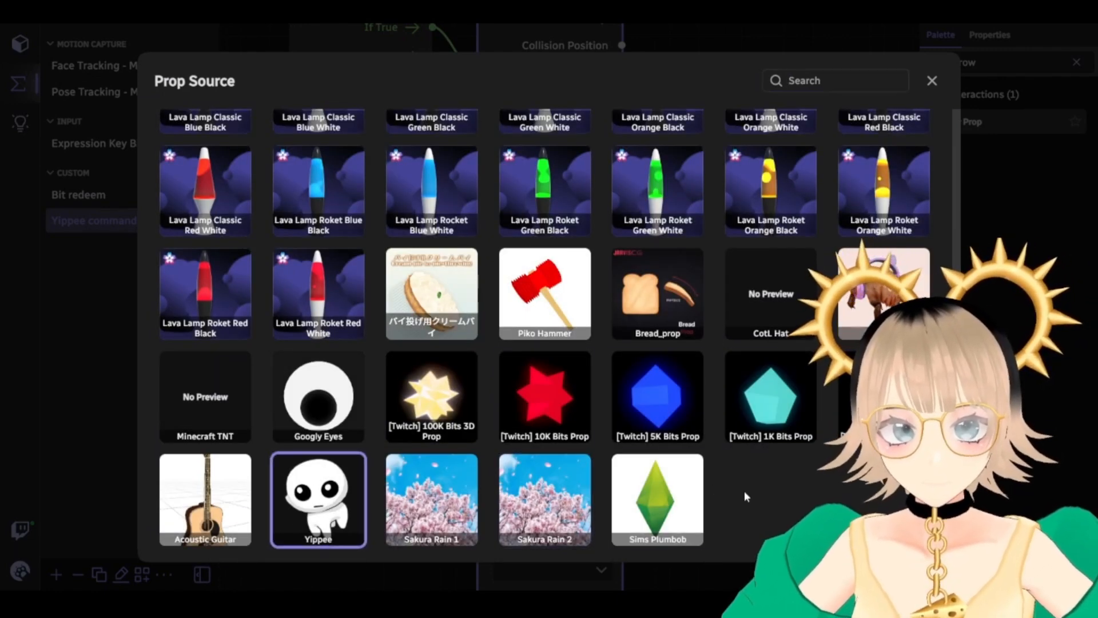
{"action": "left_click", "coordinate": [932, 82]}
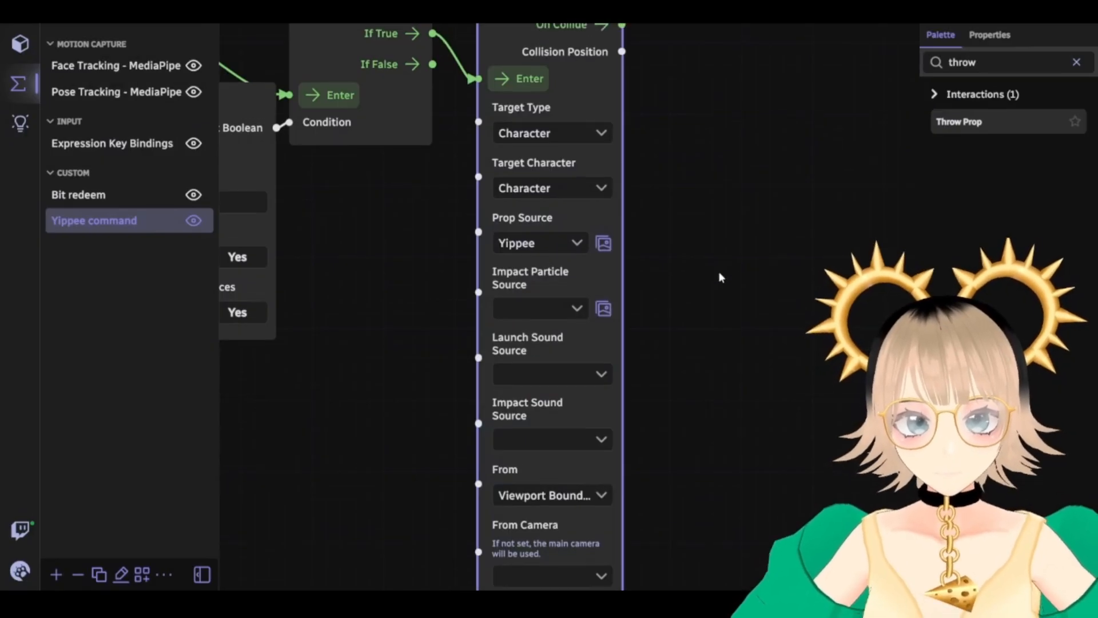
Choose Toon Confetti Rainbow Explosion as the Impact Particle Source
{"action": "scroll", "coordinate": [718, 274], "scroll_direction": "up", "scroll_amount": 2}
{"action": "left_click", "coordinate": [602, 349]}
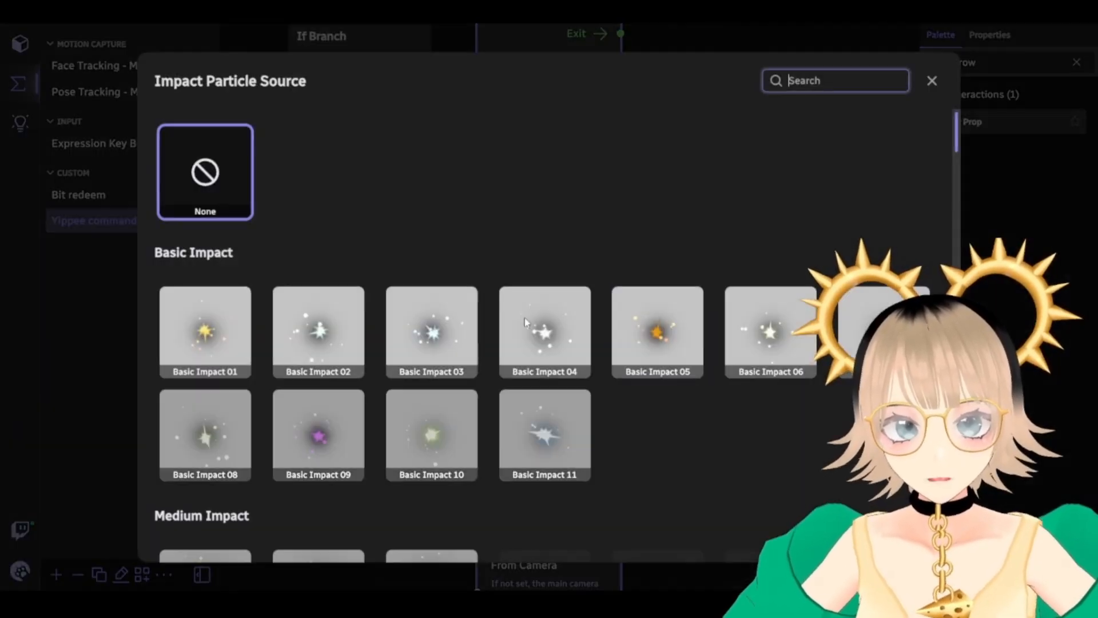
{"action": "scroll", "coordinate": [524, 317], "scroll_direction": "down", "scroll_amount": 10}
{"action": "scroll", "coordinate": [525, 313], "scroll_direction": "down", "scroll_amount": 15}
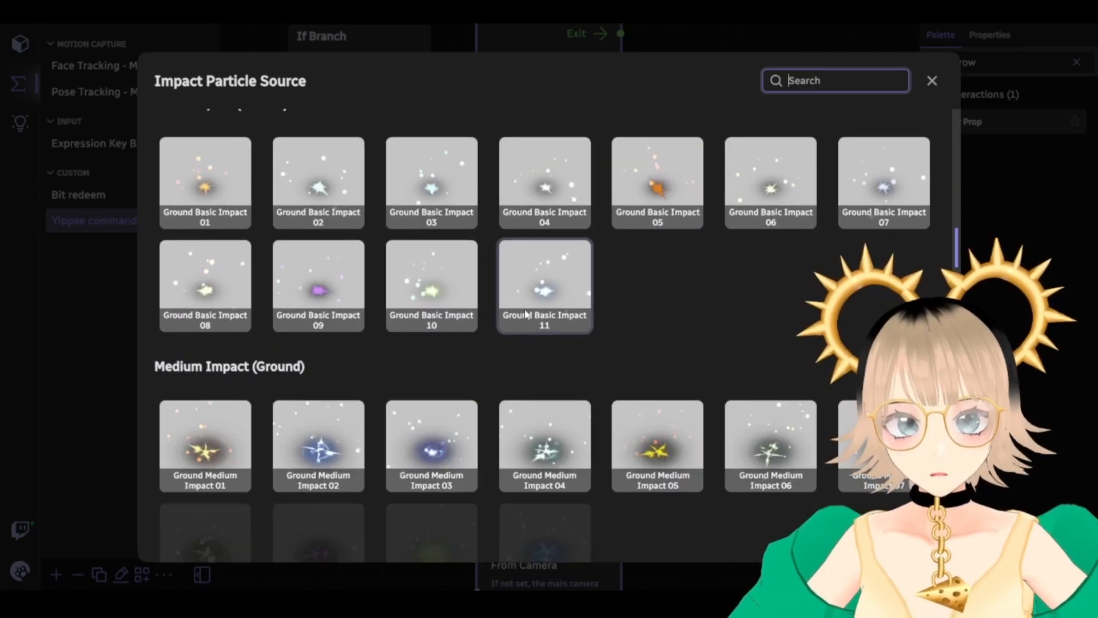
{"action": "scroll", "coordinate": [524, 310], "scroll_direction": "down", "scroll_amount": 4}
{"action": "scroll", "coordinate": [524, 310], "scroll_direction": "up", "scroll_amount": 1}
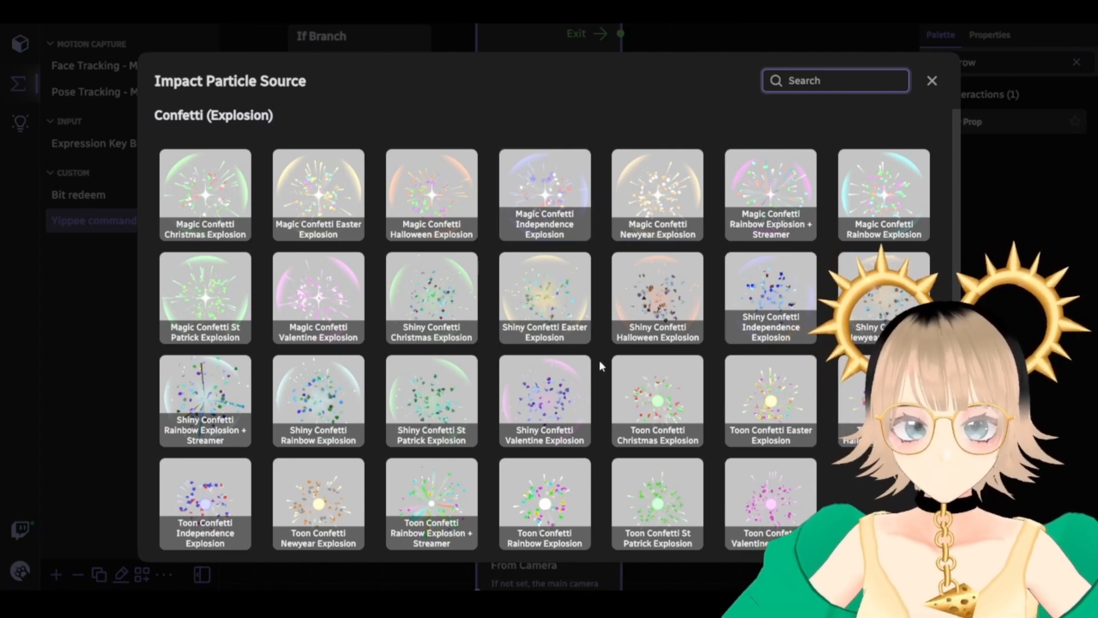
{"action": "left_click", "coordinate": [545, 504]}
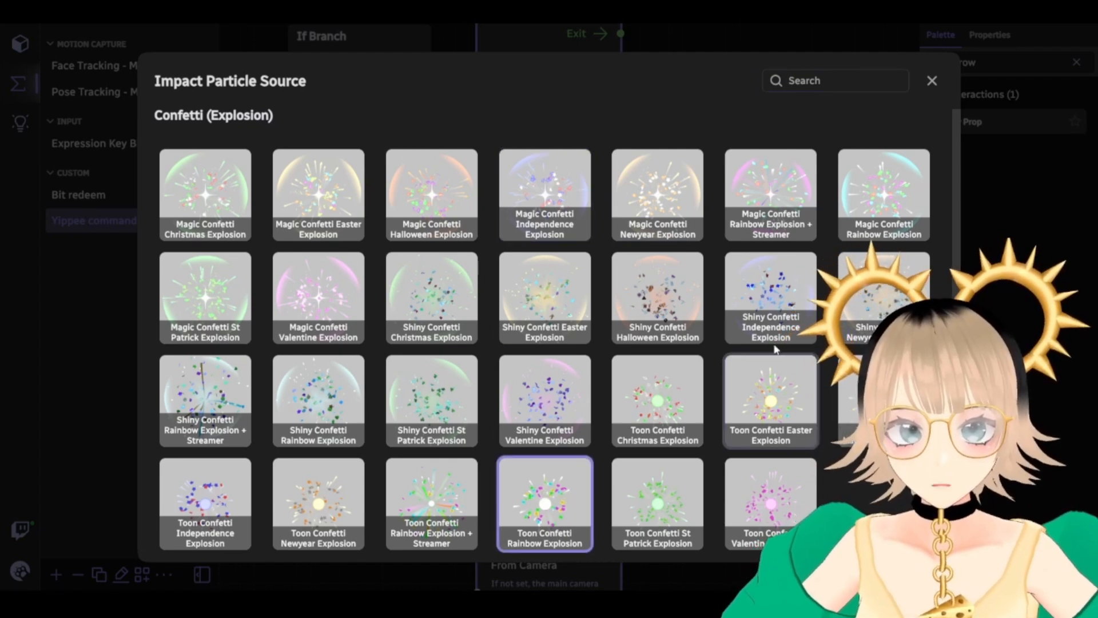
{"action": "left_click", "coordinate": [932, 81]}
{"action": "left_click_drag", "start_coordinate": [681, 252], "coordinate": [704, 242]}
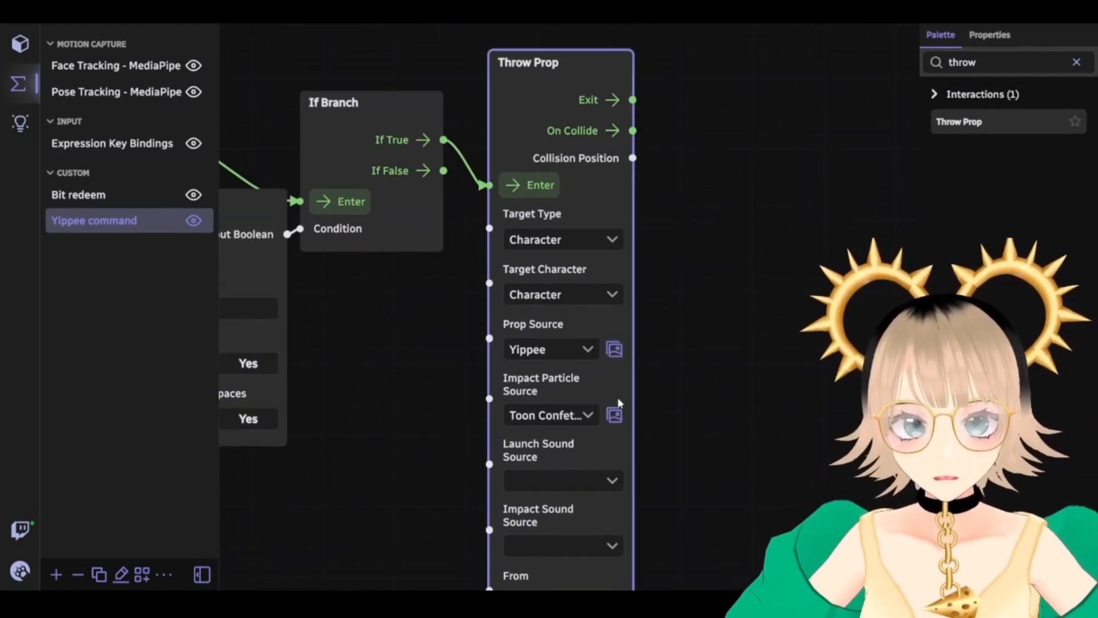
Browse the impact particle gallery again and close it without changes
{"action": "left_click", "coordinate": [614, 415]}
{"action": "scroll", "coordinate": [577, 410], "scroll_direction": "down", "scroll_amount": 3}
{"action": "scroll", "coordinate": [588, 418], "scroll_direction": "down", "scroll_amount": 15}
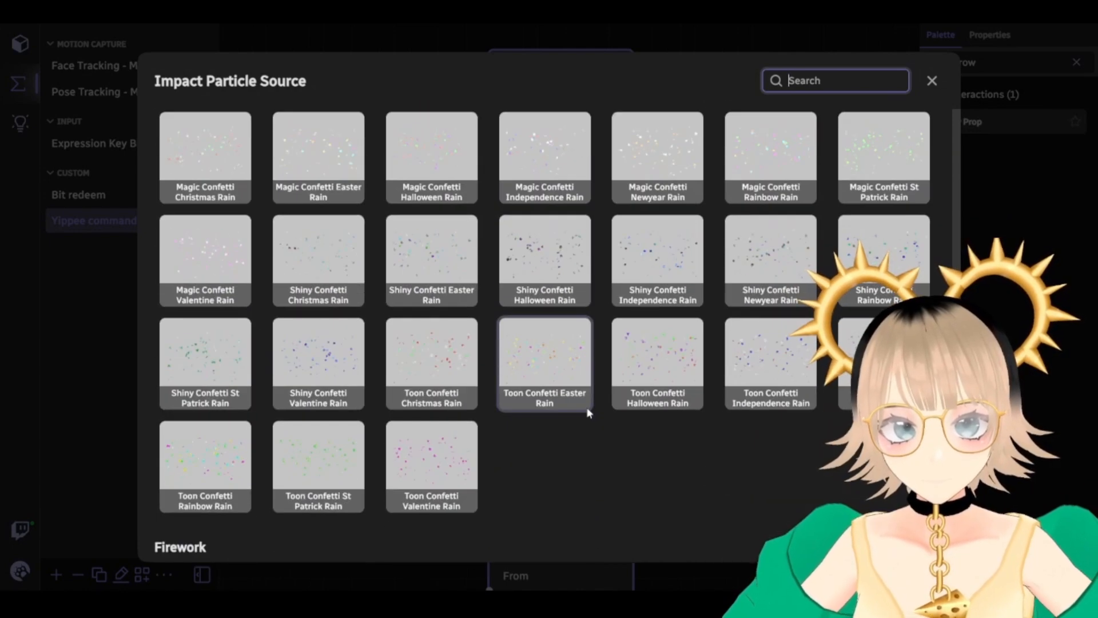
{"action": "scroll", "coordinate": [588, 412], "scroll_direction": "down", "scroll_amount": 5}
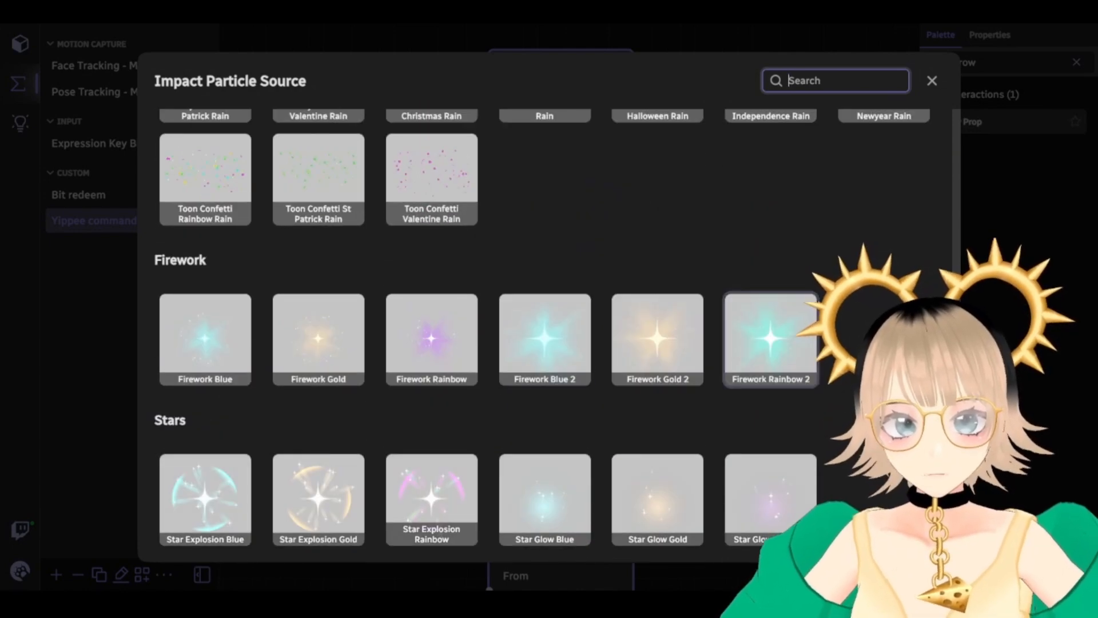
{"action": "left_click", "coordinate": [932, 81]}
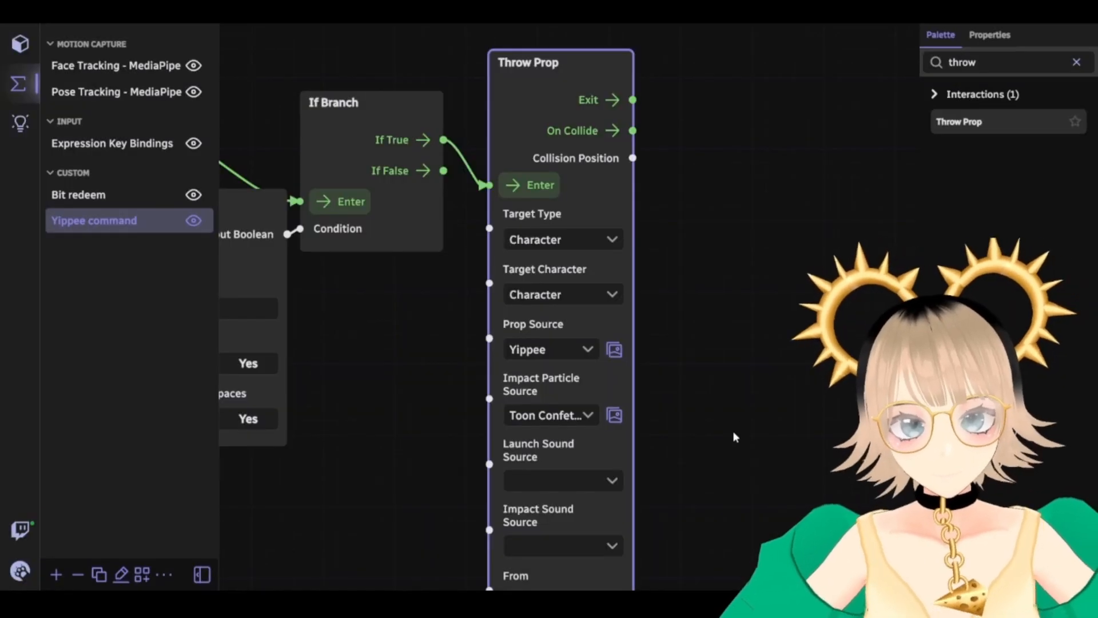
{"action": "left_click_drag", "start_coordinate": [733, 433], "coordinate": [727, 257]}
Pan across the graph to inspect Throw Prop's Scale, Mass, Speed and From settings
{"action": "left_click_drag", "start_coordinate": [709, 411], "coordinate": [711, 261]}
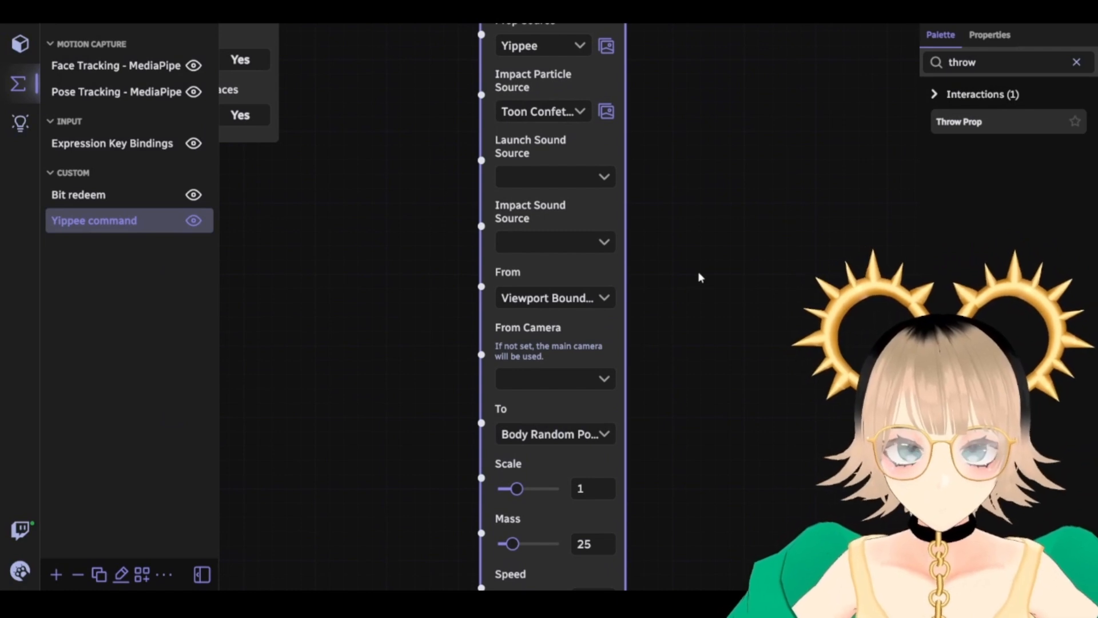
{"action": "left_click_drag", "start_coordinate": [672, 214], "coordinate": [663, 267]}
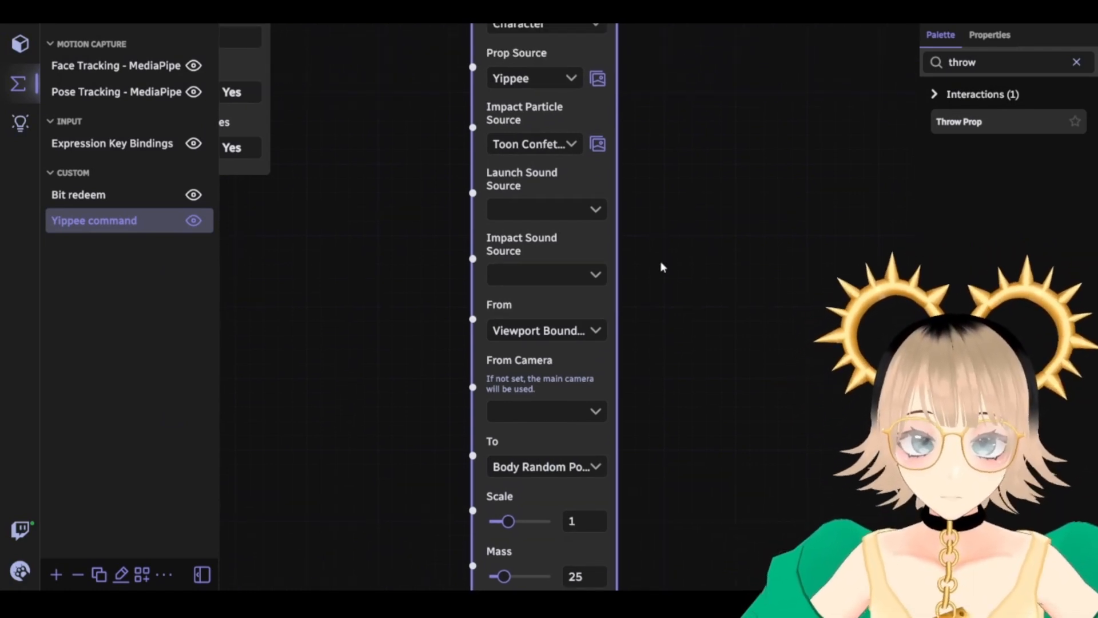
{"action": "left_click_drag", "start_coordinate": [319, 309], "coordinate": [998, 525]}
{"action": "mouse_move", "coordinate": [526, 323]}
{"action": "left_mouse_down"}
{"action": "mouse_move", "coordinate": [385, 404]}
{"action": "mouse_move", "coordinate": [274, 402]}
{"action": "left_mouse_up"}
{"action": "left_click_drag", "start_coordinate": [766, 392], "coordinate": [365, 305]}
{"action": "left_click_drag", "start_coordinate": [391, 379], "coordinate": [356, 429]}
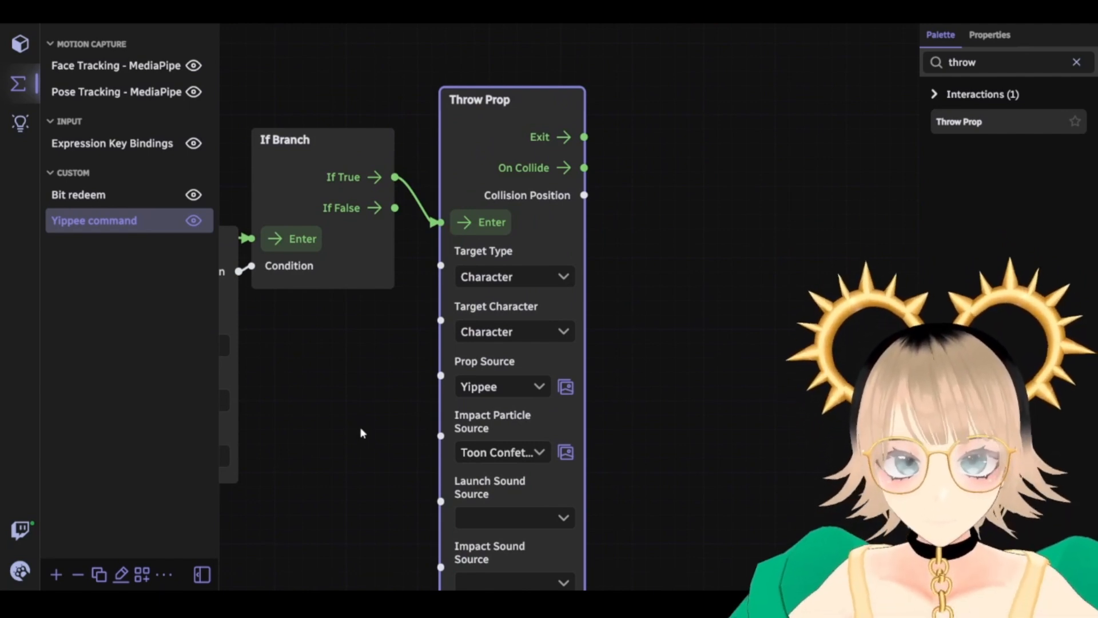
{"action": "left_click_drag", "start_coordinate": [698, 319], "coordinate": [530, 245]}
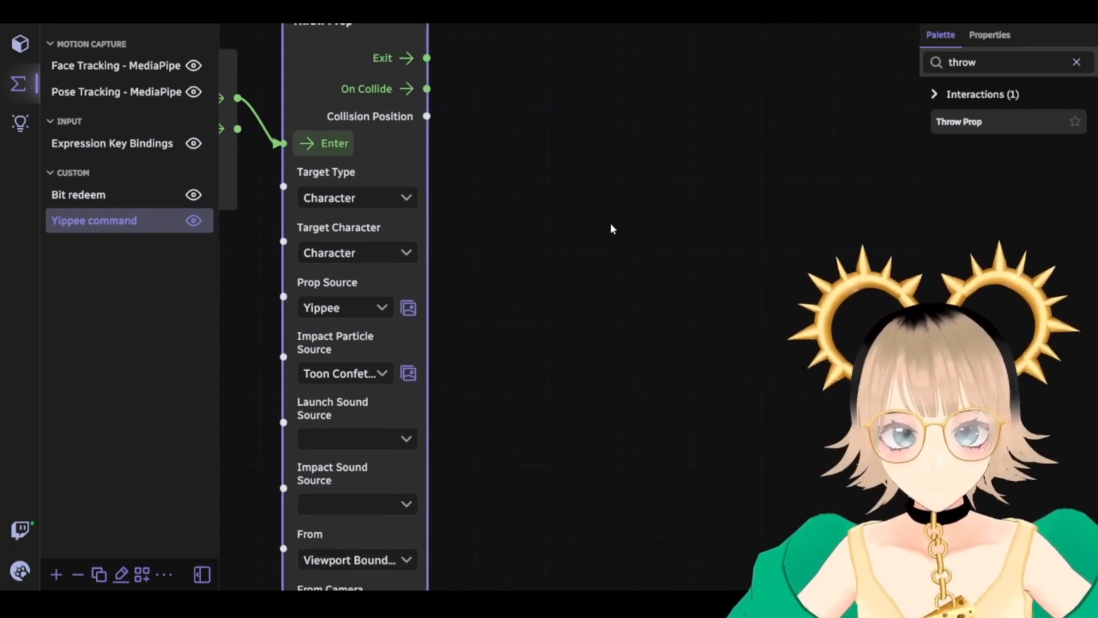
Delete 'throw' from the palette search and zoom out to show the Twitch message through Throw Prop nodes
{"action": "left_click", "coordinate": [1008, 63]}
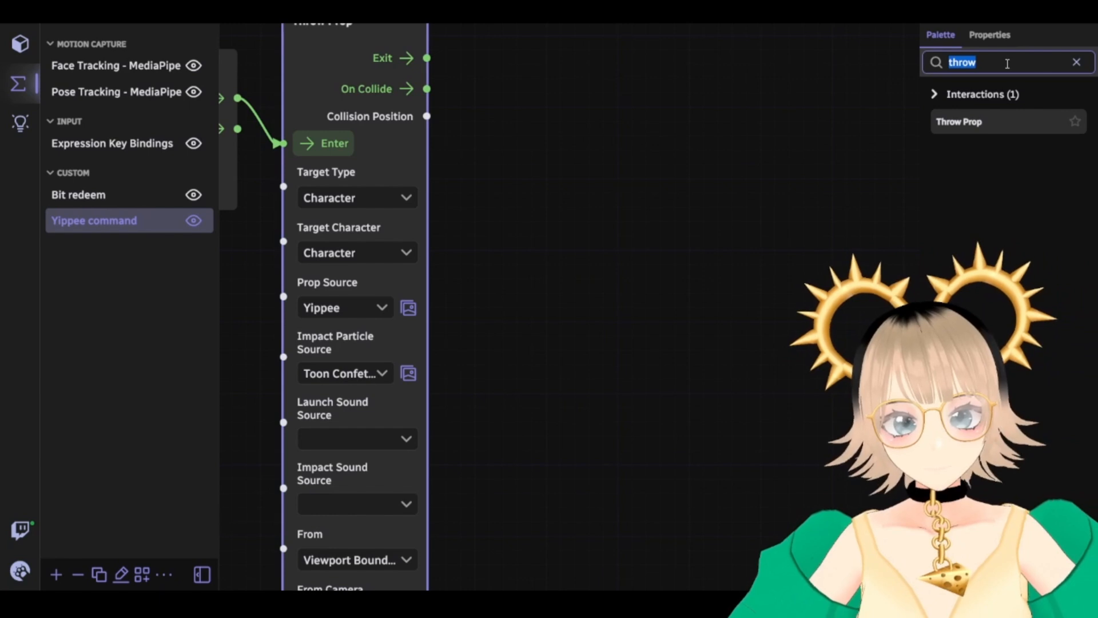
{"action": "key", "text": "BackSpace"}
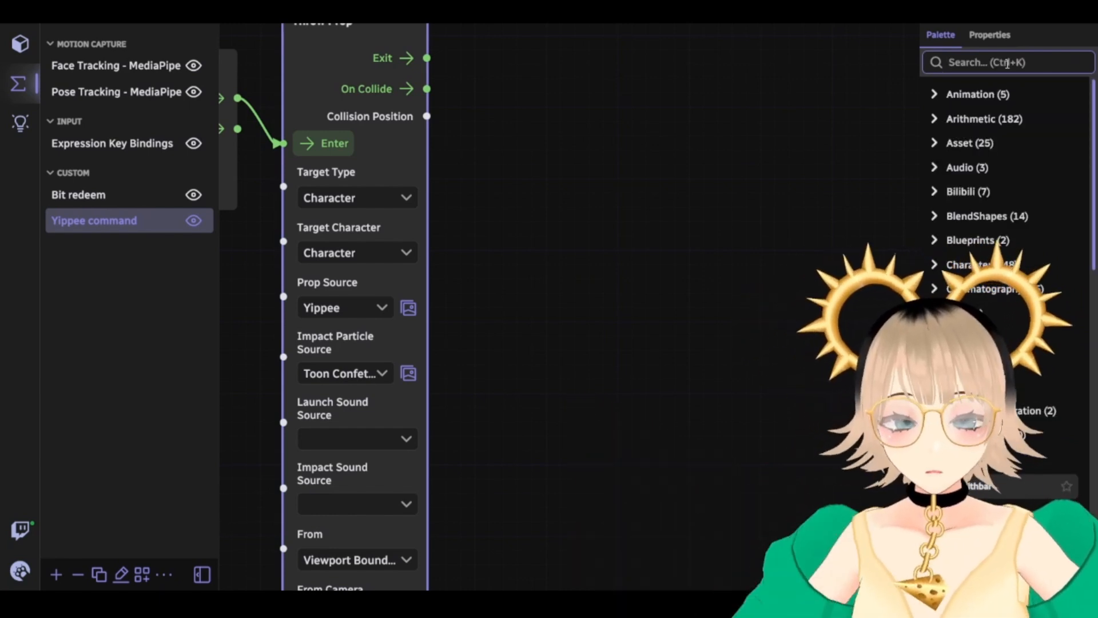
{"action": "left_click_drag", "start_coordinate": [714, 249], "coordinate": [865, 468]}
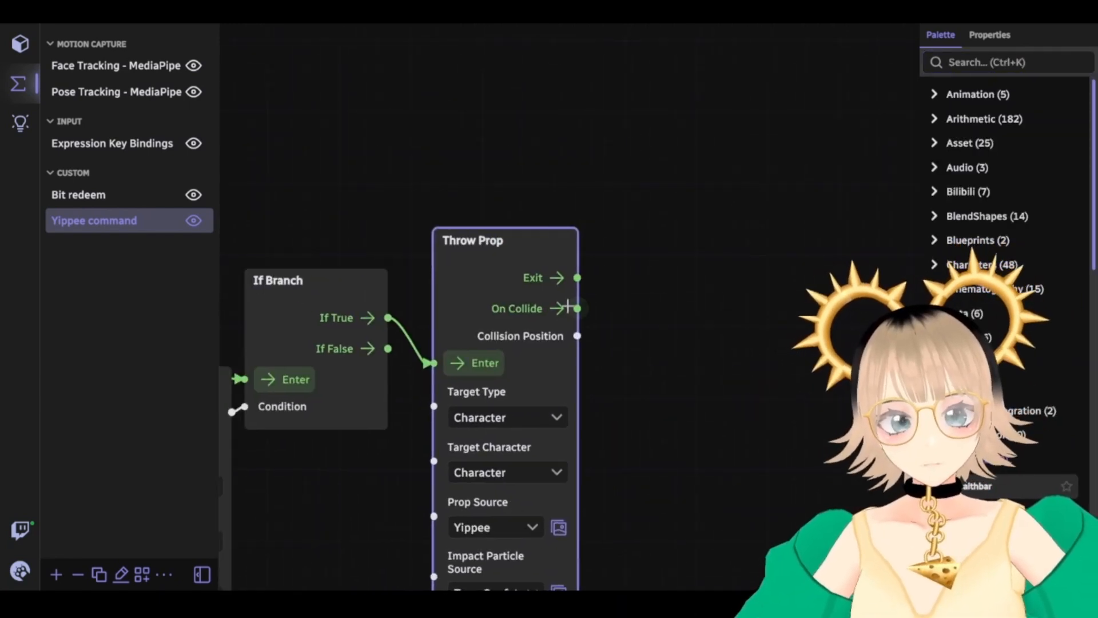
{"action": "scroll", "coordinate": [300, 137], "scroll_direction": "down", "scroll_amount": 3}
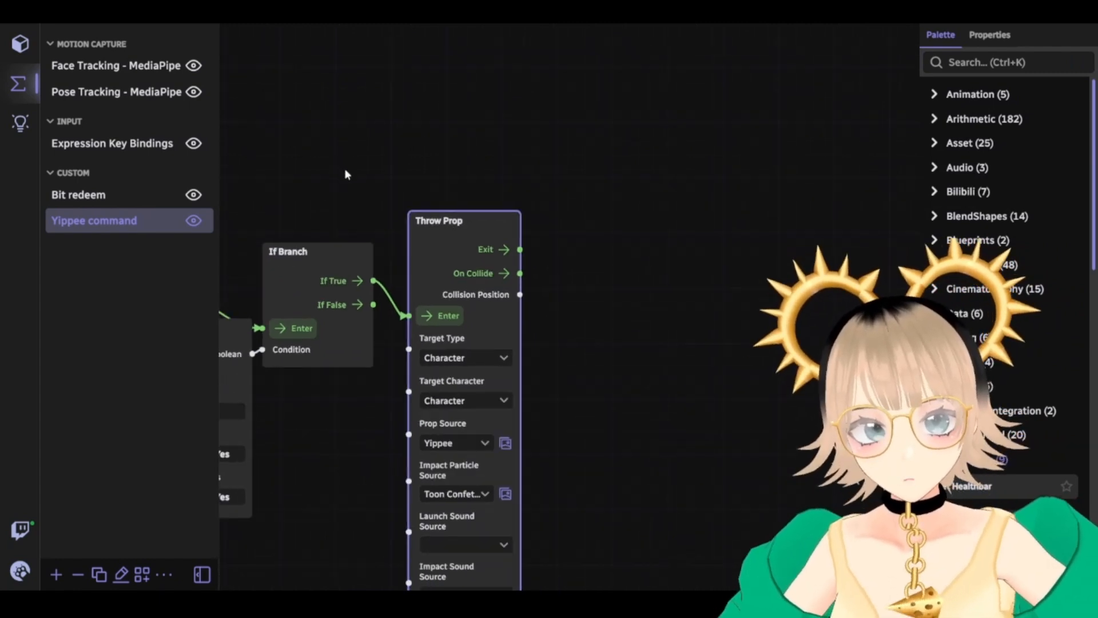
{"action": "left_click_drag", "start_coordinate": [345, 168], "coordinate": [570, 194]}
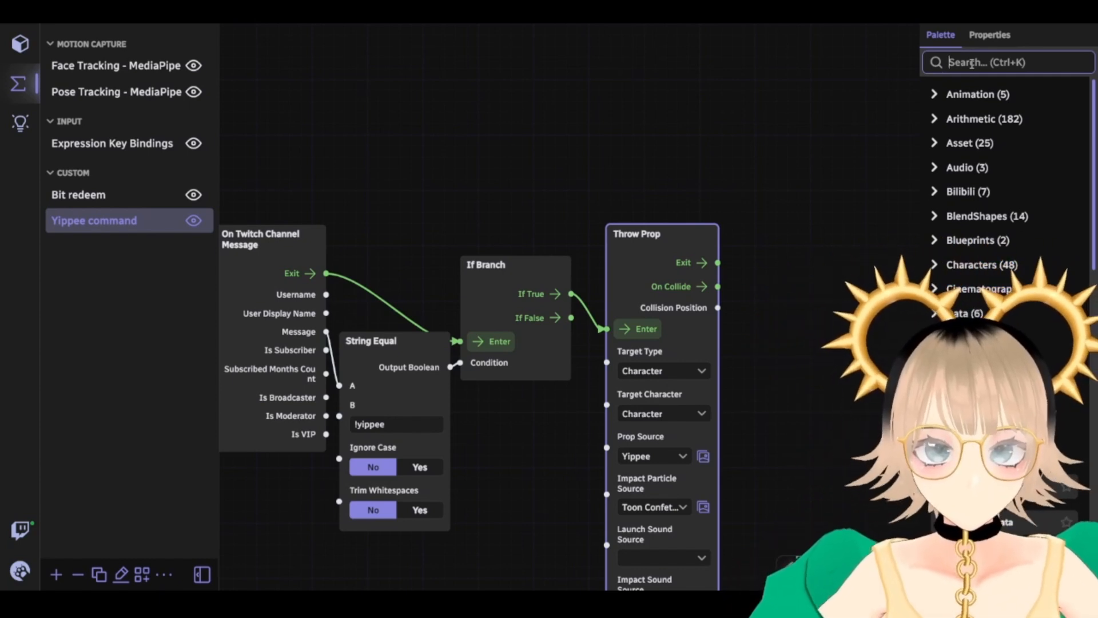
Add a Play Sound node right of Throw Prop, triggered by its On Collide output
{"action": "type", "text": "play"}
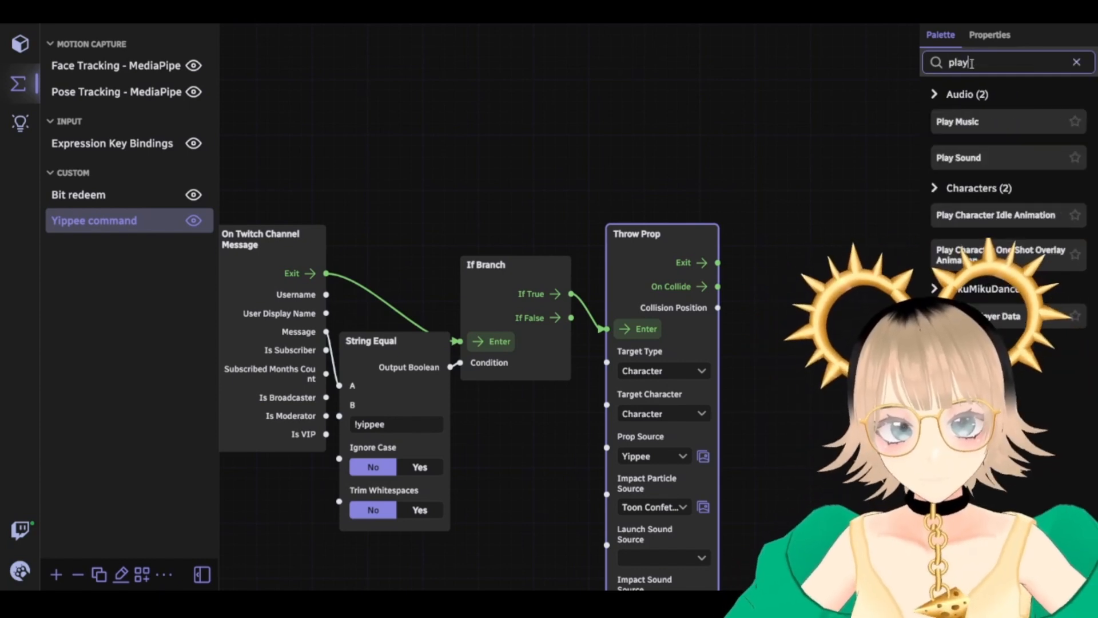
{"action": "left_click_drag", "start_coordinate": [996, 162], "coordinate": [756, 227]}
{"action": "left_click_drag", "start_coordinate": [735, 360], "coordinate": [465, 352]}
{"action": "left_click_drag", "start_coordinate": [502, 299], "coordinate": [536, 301]}
{"action": "left_click_drag", "start_coordinate": [565, 259], "coordinate": [743, 249]}
{"action": "left_click_drag", "start_coordinate": [605, 388], "coordinate": [907, 273]}
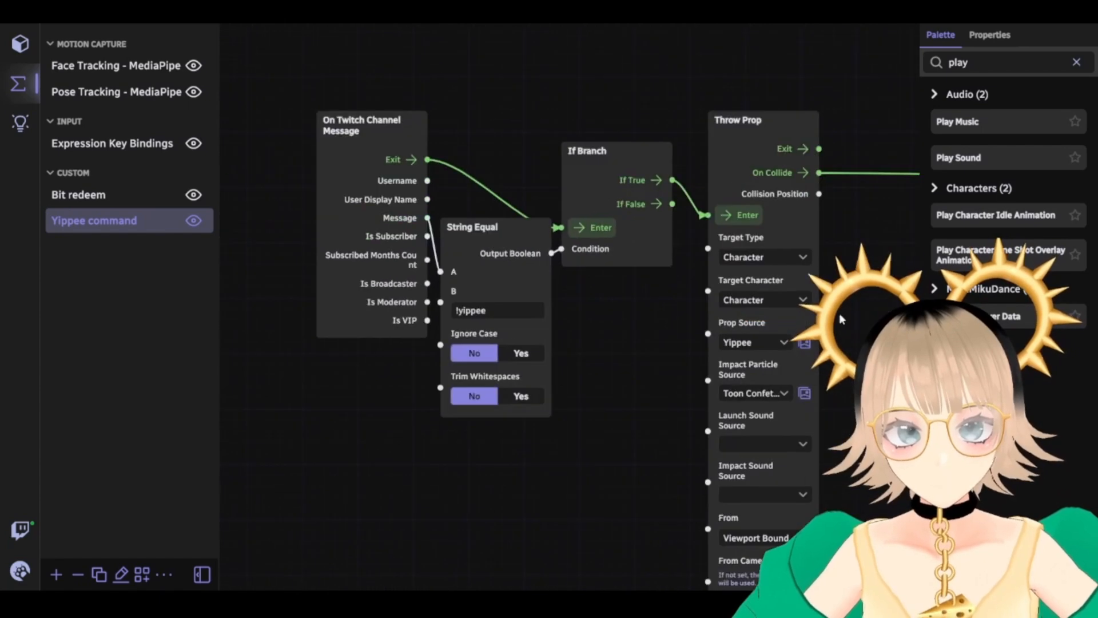
{"action": "left_click_drag", "start_coordinate": [567, 413], "coordinate": [297, 444]}
{"action": "left_click_drag", "start_coordinate": [686, 399], "coordinate": [485, 382]}
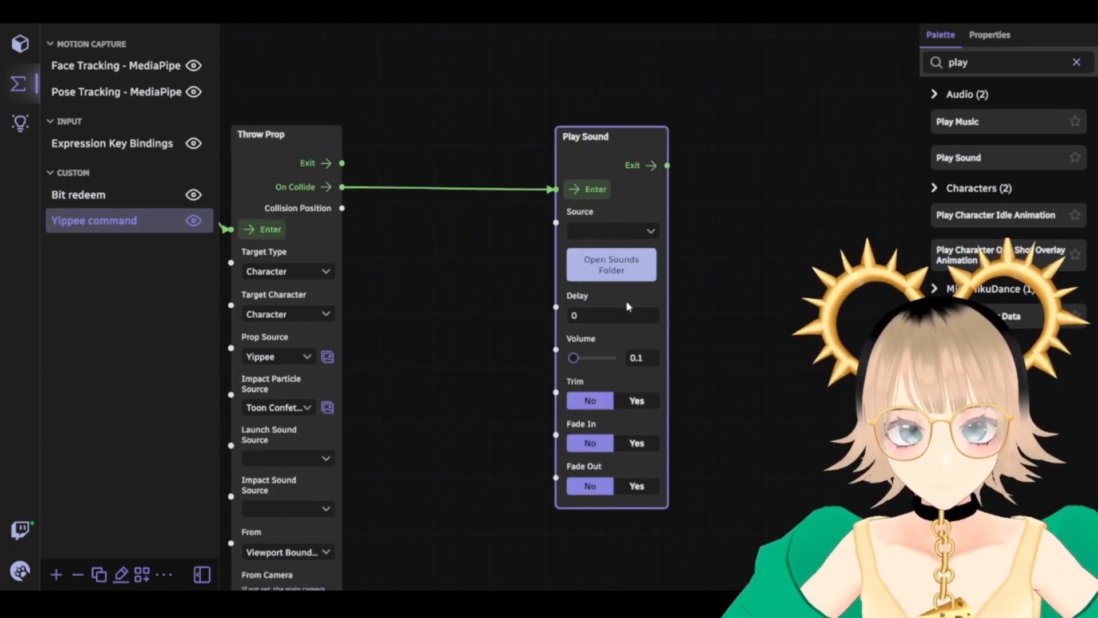
Set Play Sound's sound to yippee-tbh.mp3 and test-fire If Branch and Throw Prop
{"action": "left_click", "coordinate": [647, 233]}
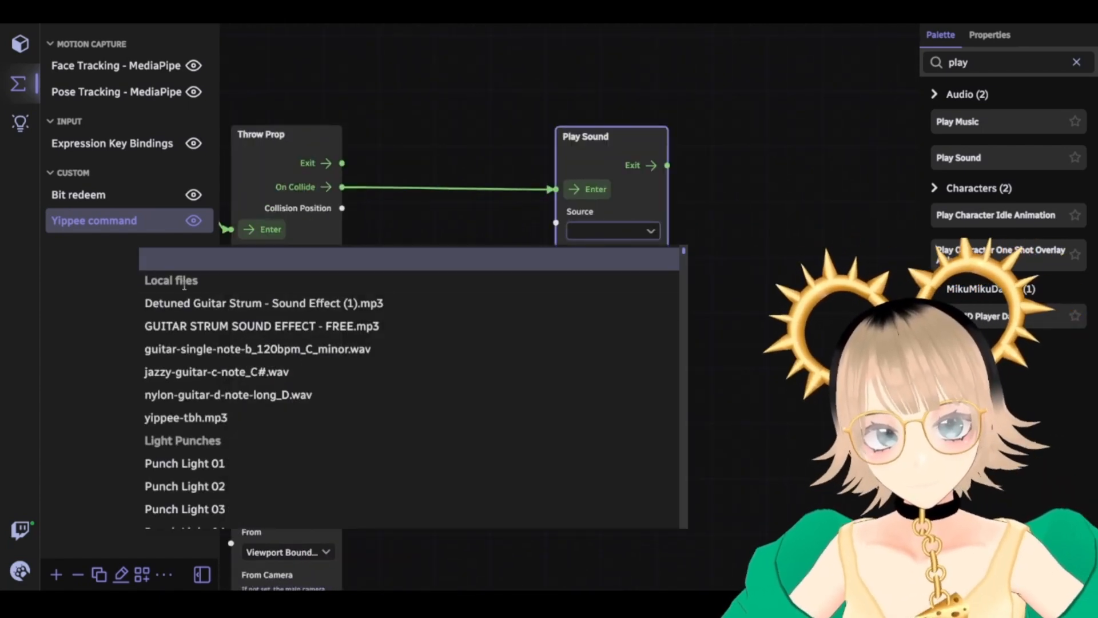
{"action": "left_click", "coordinate": [221, 422]}
{"action": "left_click_drag", "start_coordinate": [470, 378], "coordinate": [764, 369]}
{"action": "left_click_drag", "start_coordinate": [443, 430], "coordinate": [552, 486]}
{"action": "left_click", "coordinate": [526, 292]}
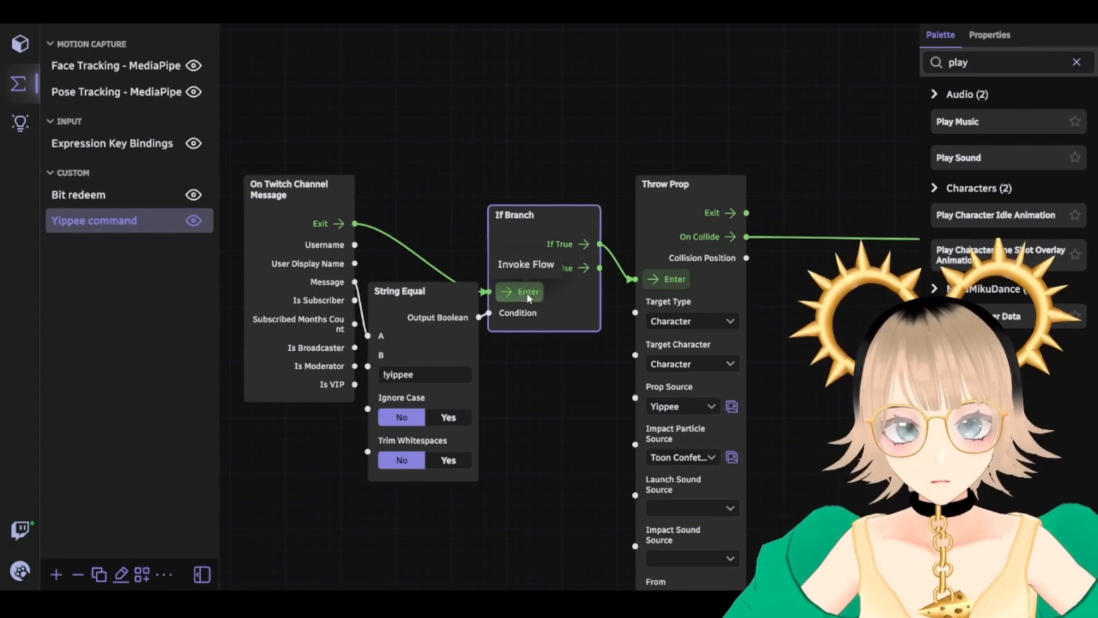
{"action": "left_click", "coordinate": [655, 280]}
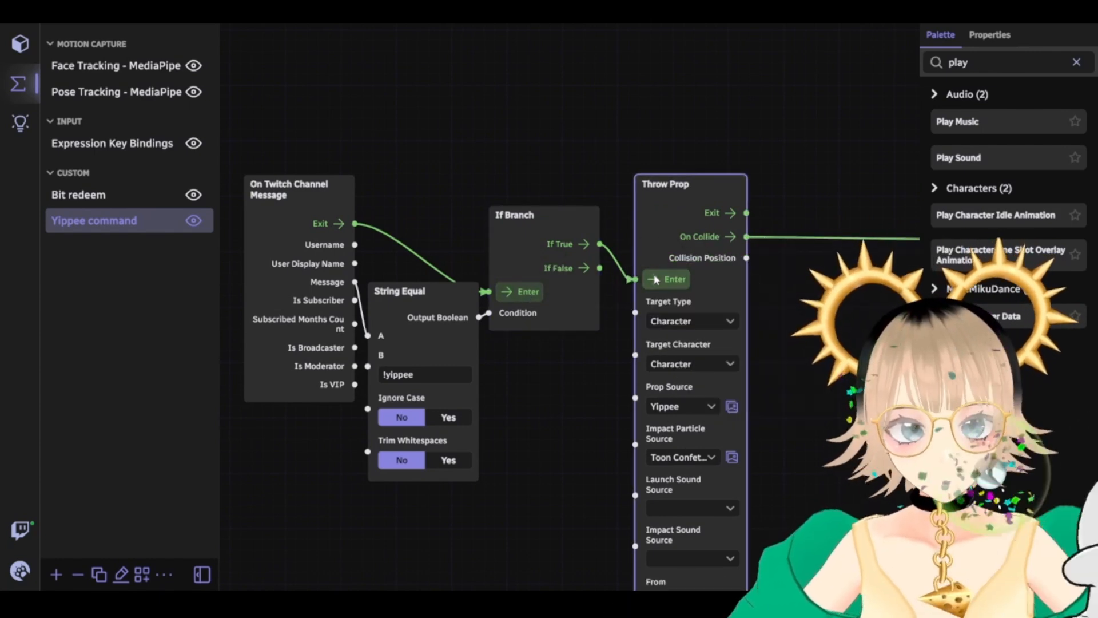
On the Play Sound node, switch Fade Out to Yes, then back to No
{"action": "left_click_drag", "start_coordinate": [515, 455], "coordinate": [453, 445]}
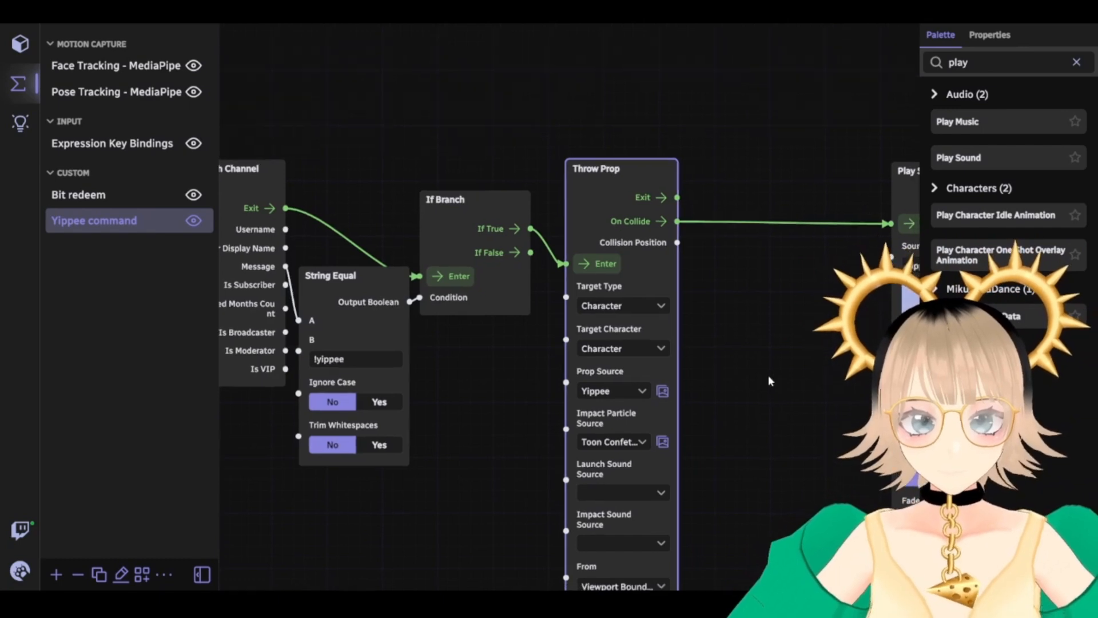
{"action": "left_click_drag", "start_coordinate": [734, 382], "coordinate": [550, 349]}
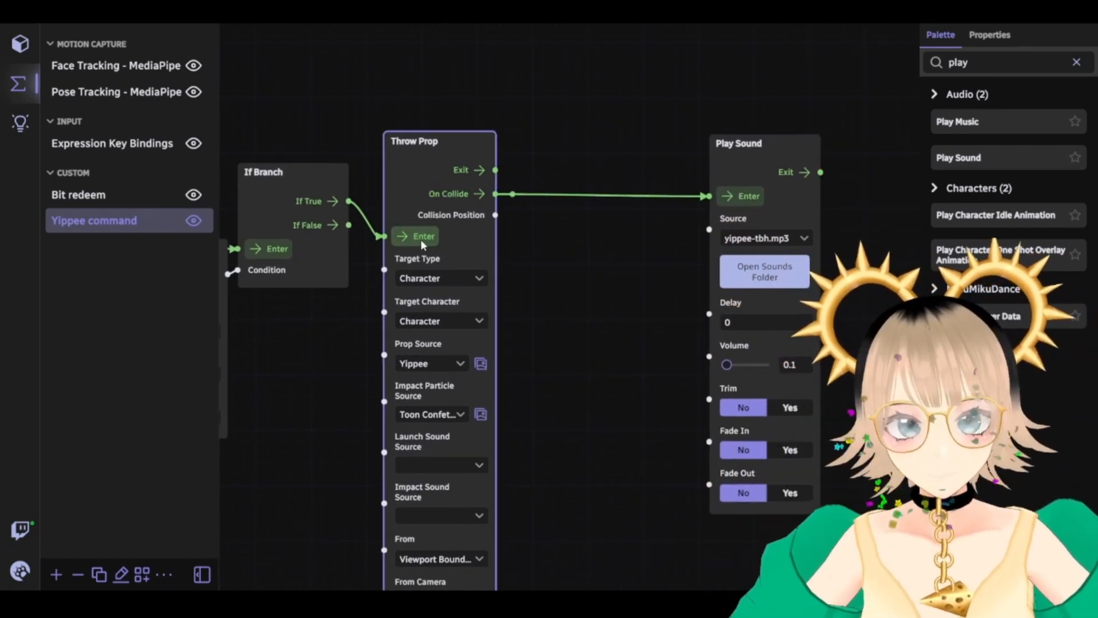
{"action": "left_click_drag", "start_coordinate": [558, 281], "coordinate": [599, 287]}
{"action": "left_click", "coordinate": [684, 270]}
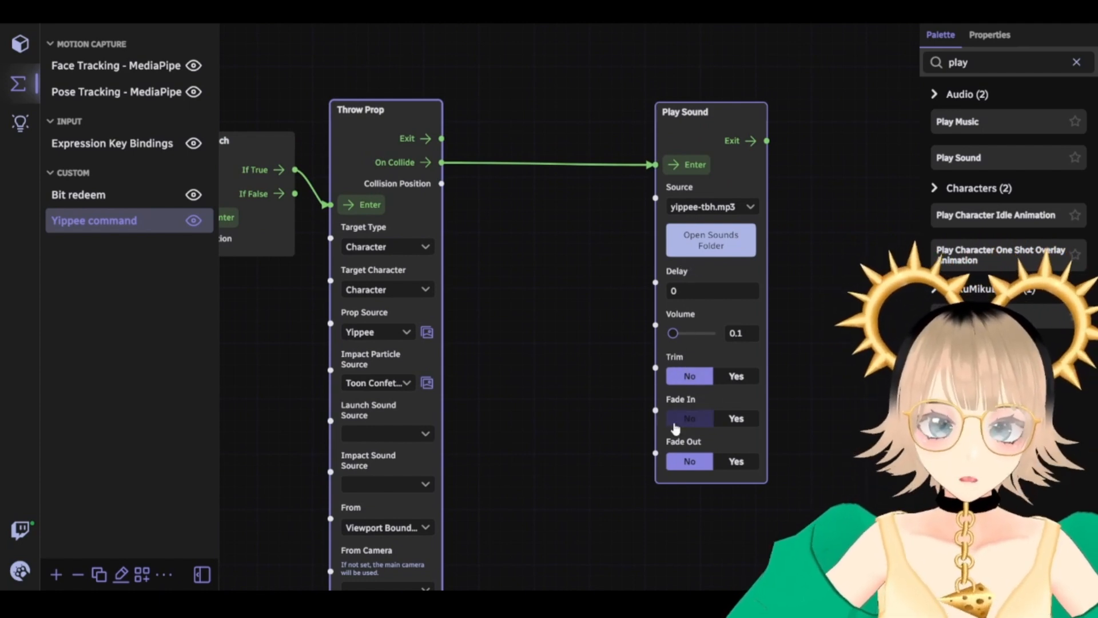
{"action": "left_click", "coordinate": [736, 467]}
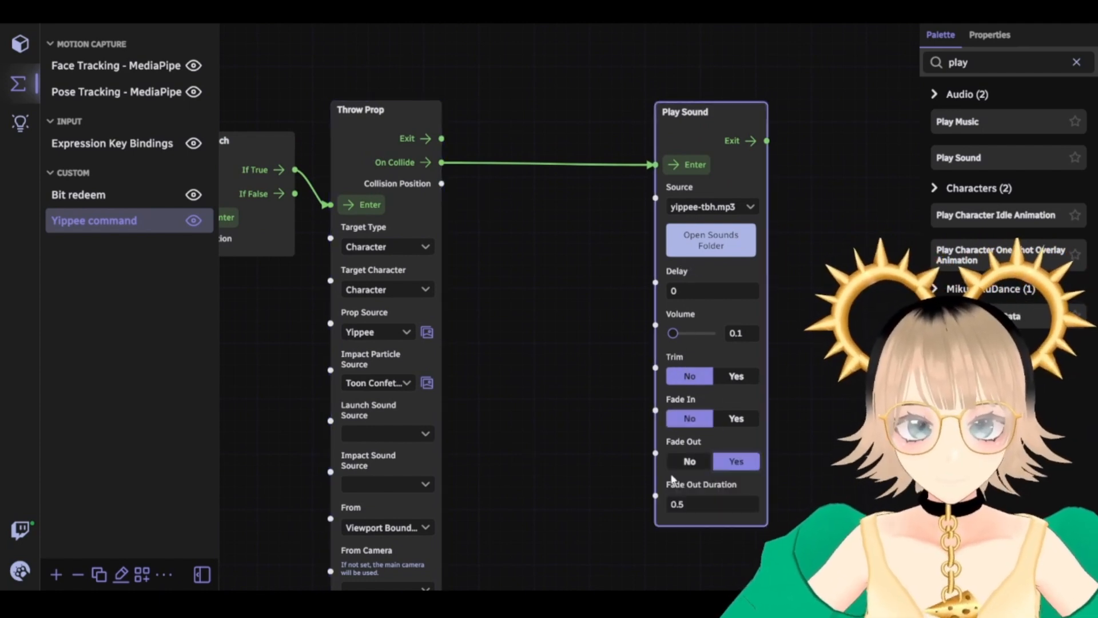
{"action": "left_click", "coordinate": [690, 461]}
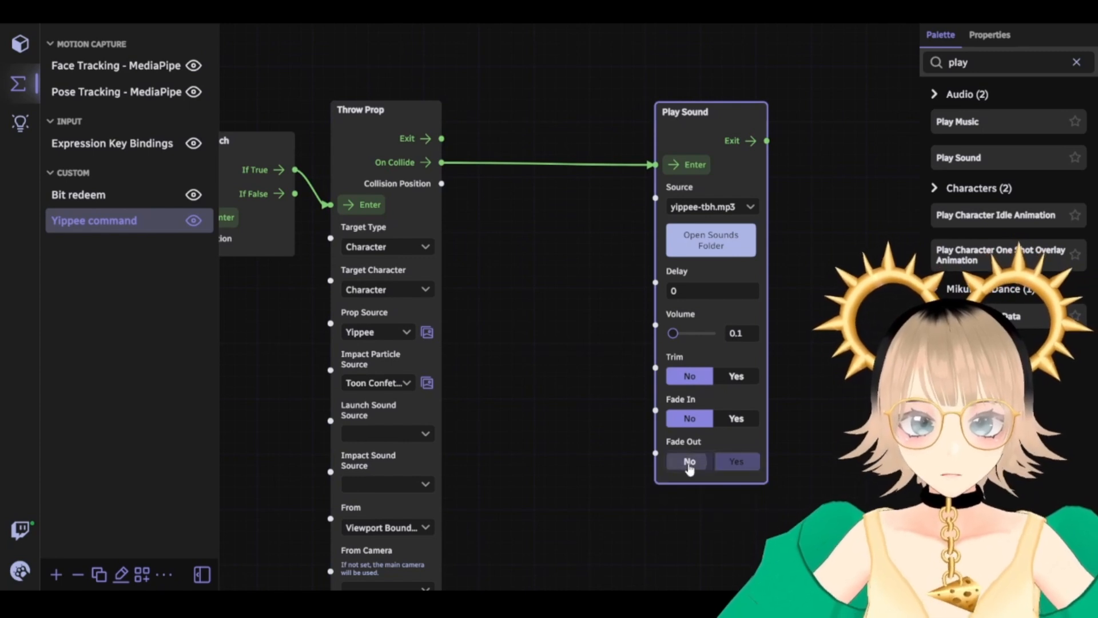
{"action": "left_click_drag", "start_coordinate": [500, 343], "coordinate": [514, 384]}
Replace the palette search with 'rand' and drop a Get Random Sound node onto the graph
{"action": "double_click", "coordinate": [983, 70]}
{"action": "key", "text": "BackSpace"}
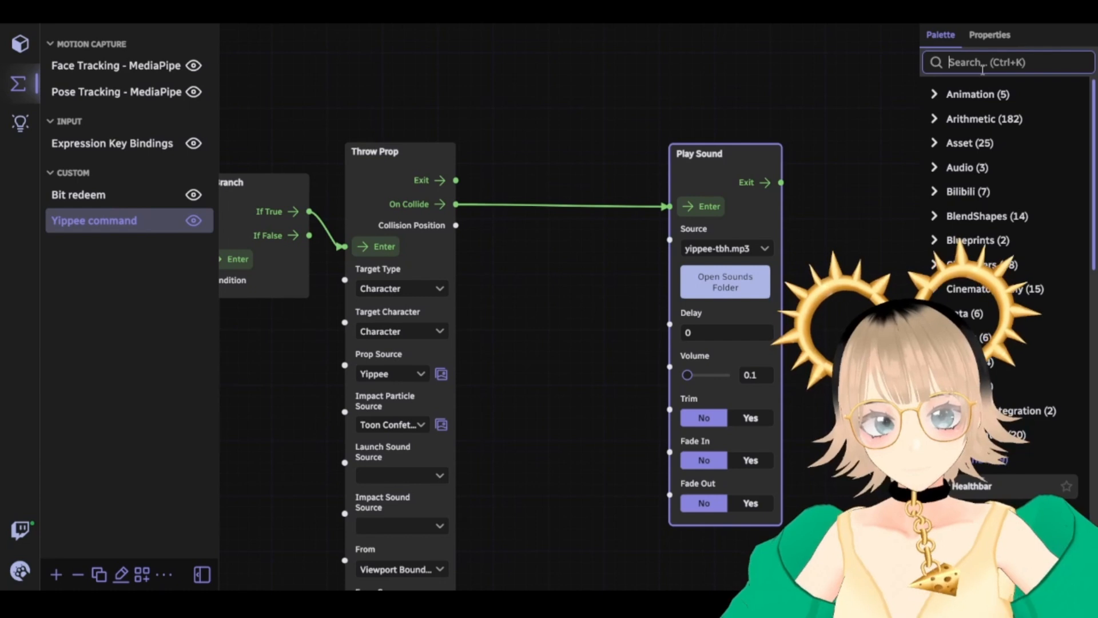
{"action": "type", "text": "random"}
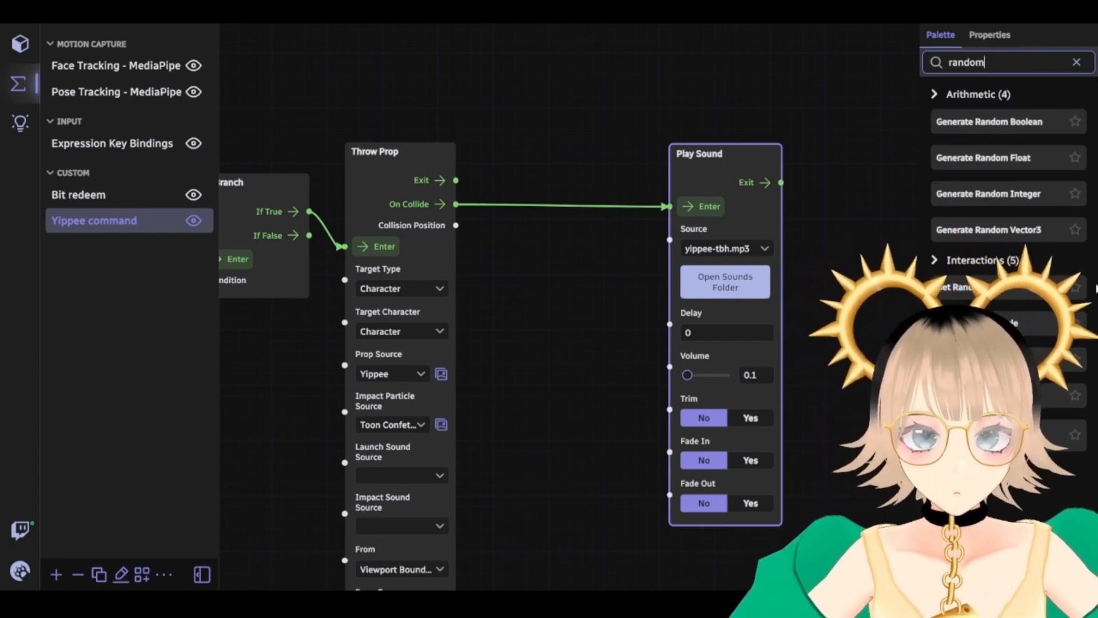
{"action": "left_click_drag", "start_coordinate": [1007, 359], "coordinate": [503, 252]}
Add an entry to Get Random Sound's Sounds list and open its file choices
{"action": "left_click_drag", "start_coordinate": [576, 480], "coordinate": [573, 452]}
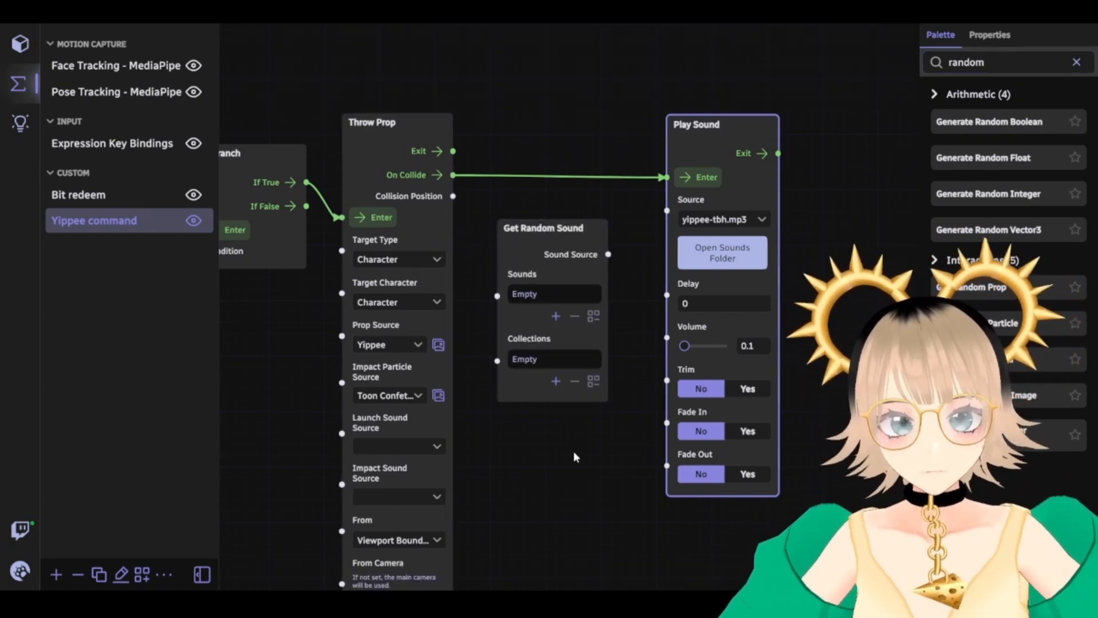
{"action": "left_click", "coordinate": [550, 294]}
{"action": "left_click", "coordinate": [553, 315]}
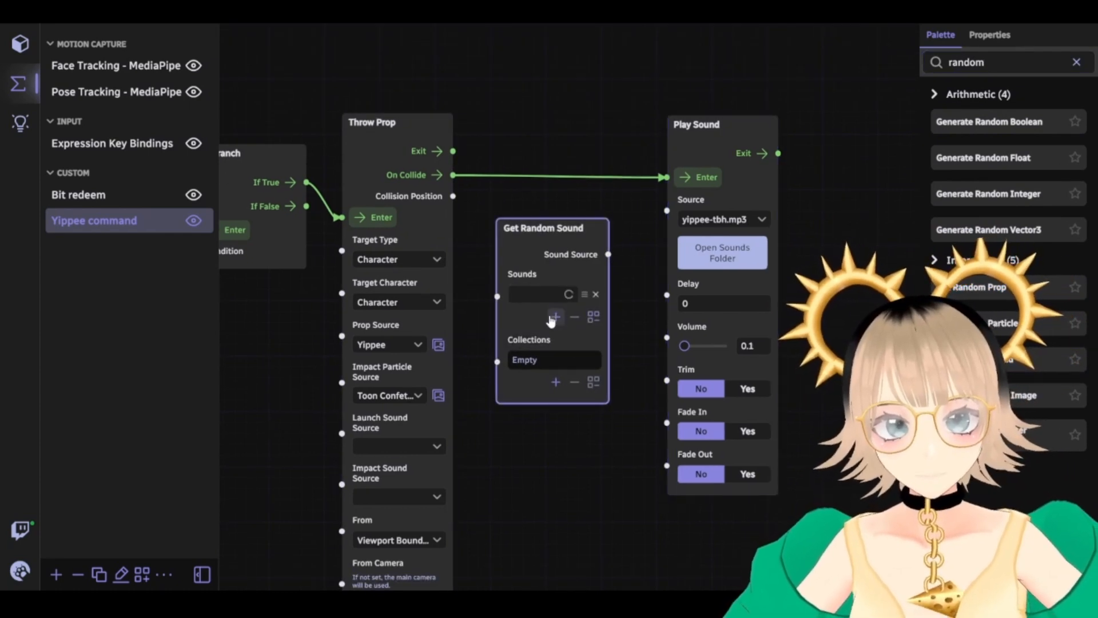
{"action": "left_click", "coordinate": [559, 295]}
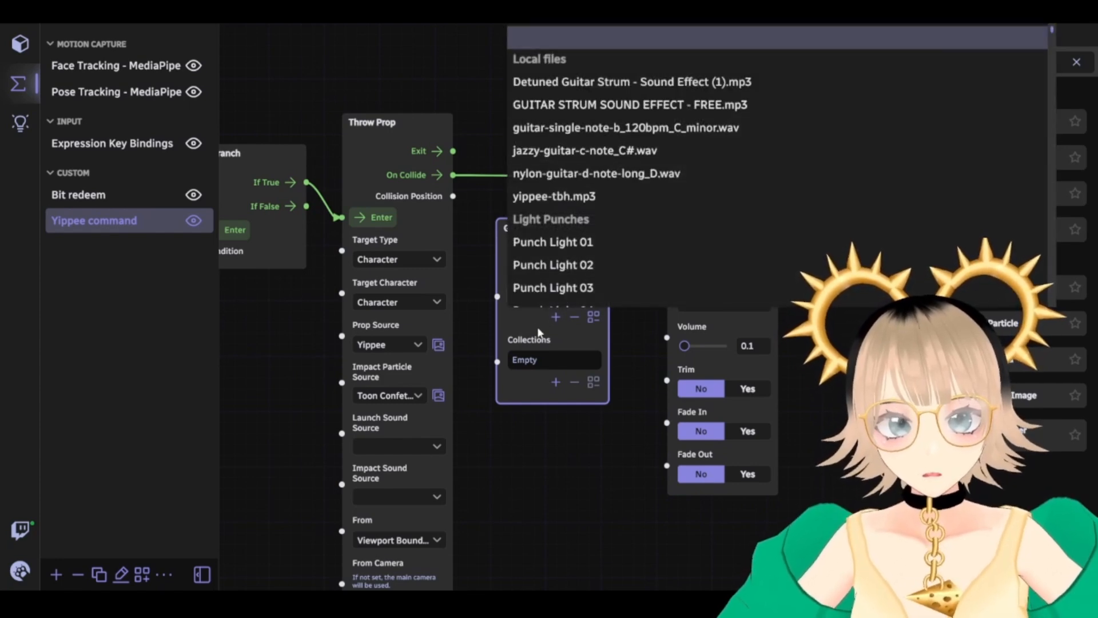
{"action": "left_click", "coordinate": [505, 314]}
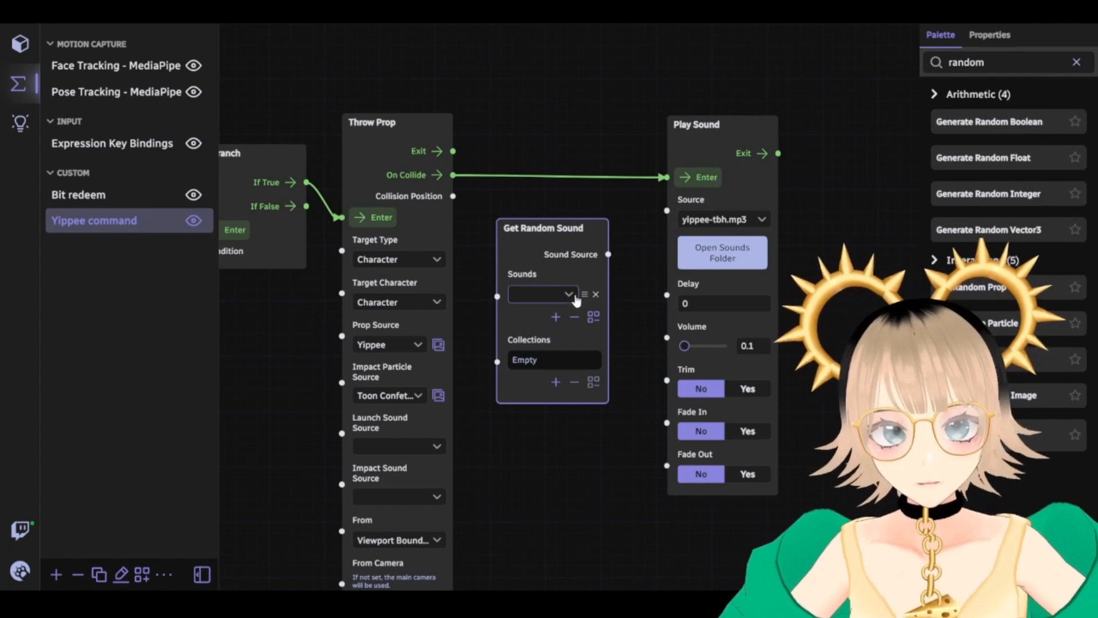
{"action": "left_click", "coordinate": [481, 292]}
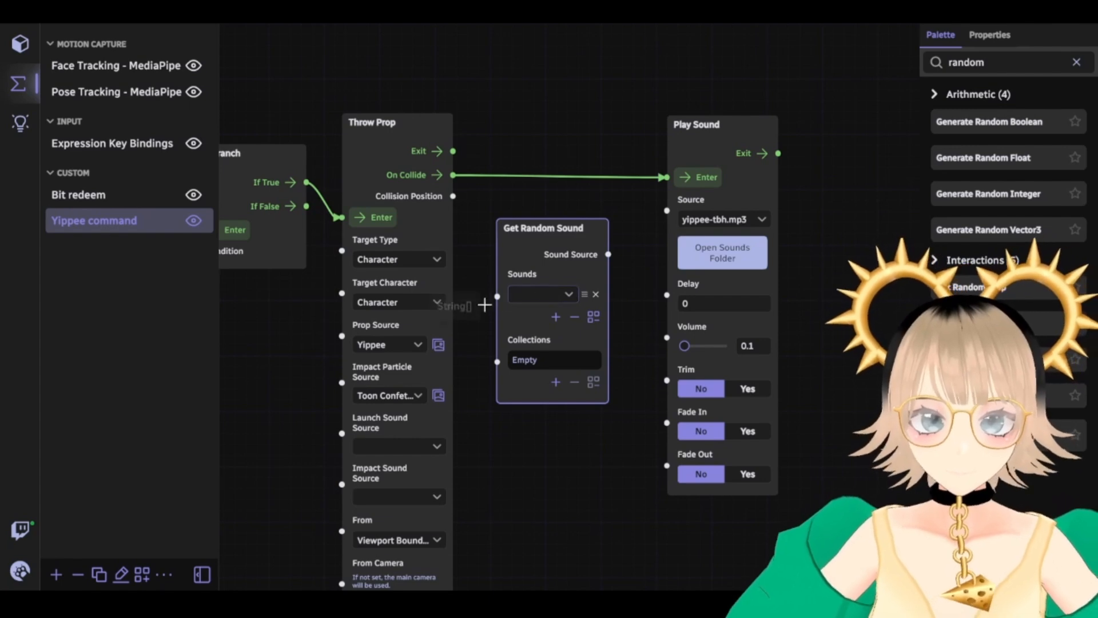
{"action": "mouse_move", "coordinate": [481, 304]}
{"action": "left_mouse_down"}
{"action": "mouse_move", "coordinate": [492, 370]}
{"action": "mouse_move", "coordinate": [465, 269]}
{"action": "mouse_move", "coordinate": [494, 313]}
{"action": "left_mouse_up"}
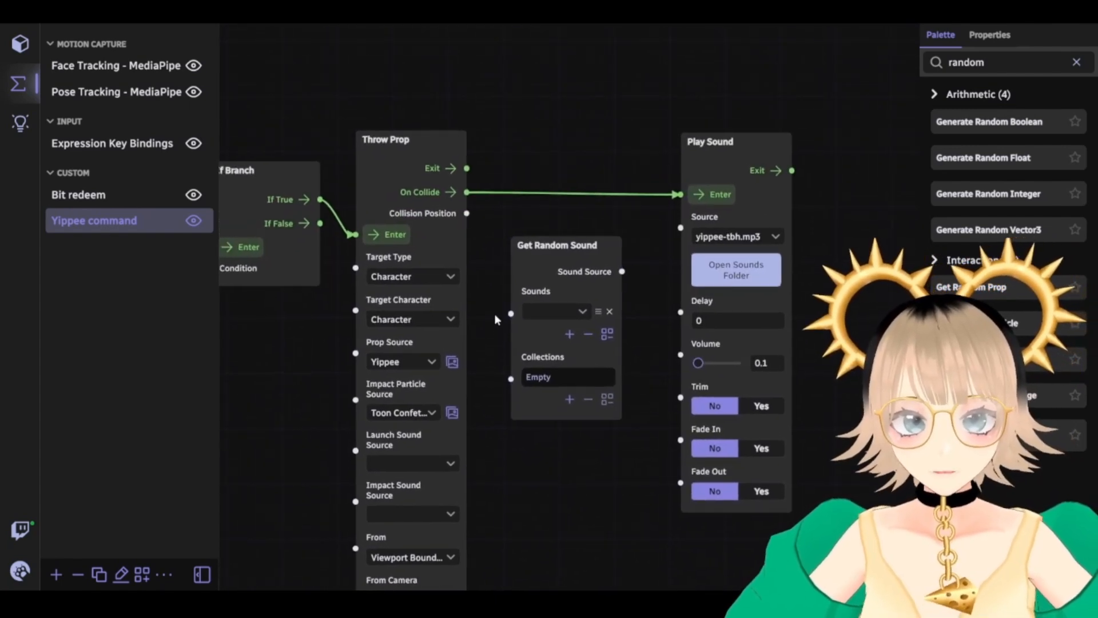
{"action": "left_click", "coordinate": [580, 315]}
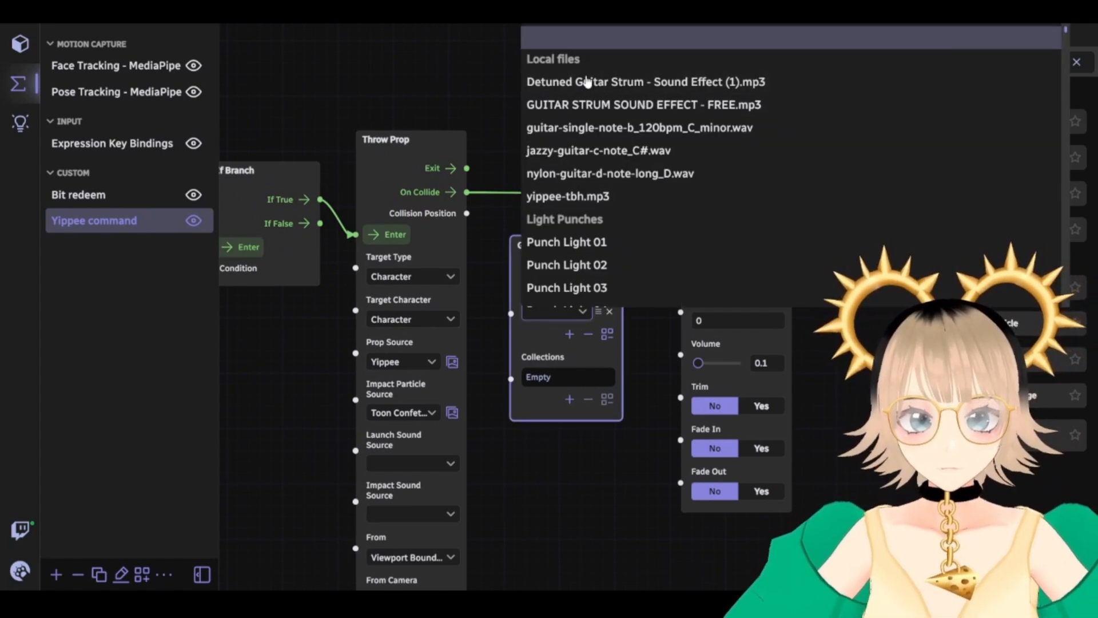
Pick yippee-tbh.mp3 as the first sound, then add Slap 01 as the second entry
{"action": "left_click", "coordinate": [606, 199]}
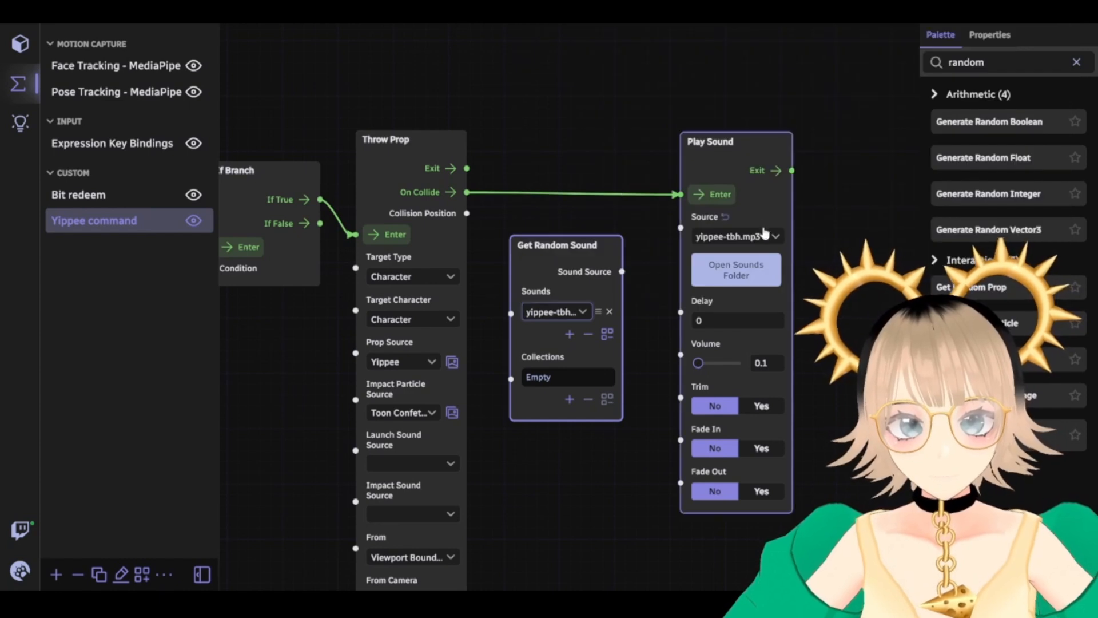
{"action": "left_click", "coordinate": [569, 335]}
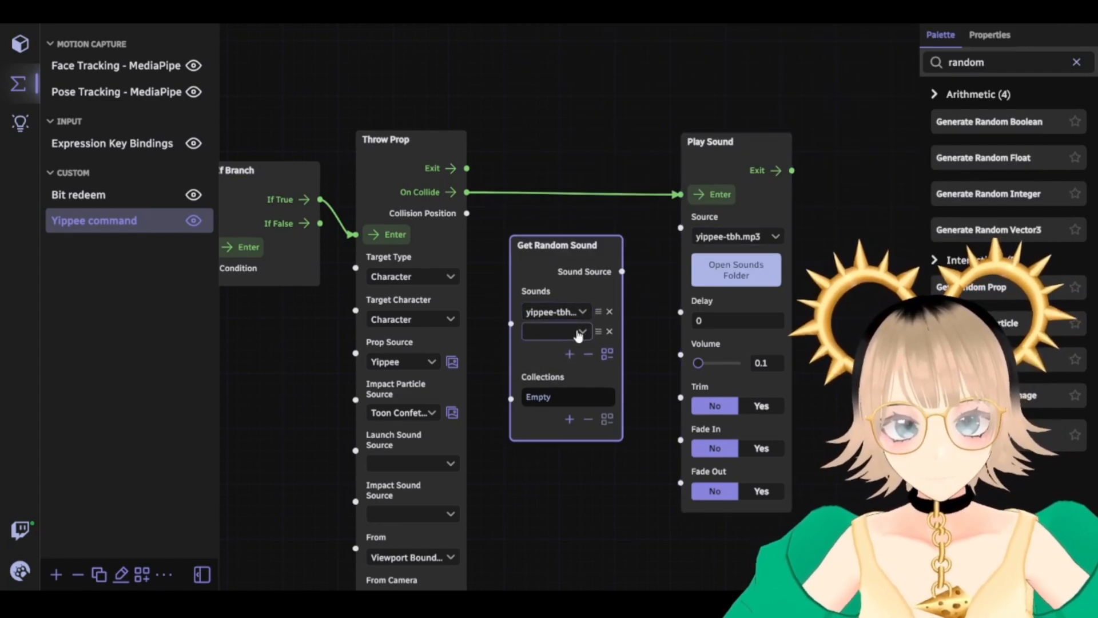
{"action": "left_click", "coordinate": [579, 329]}
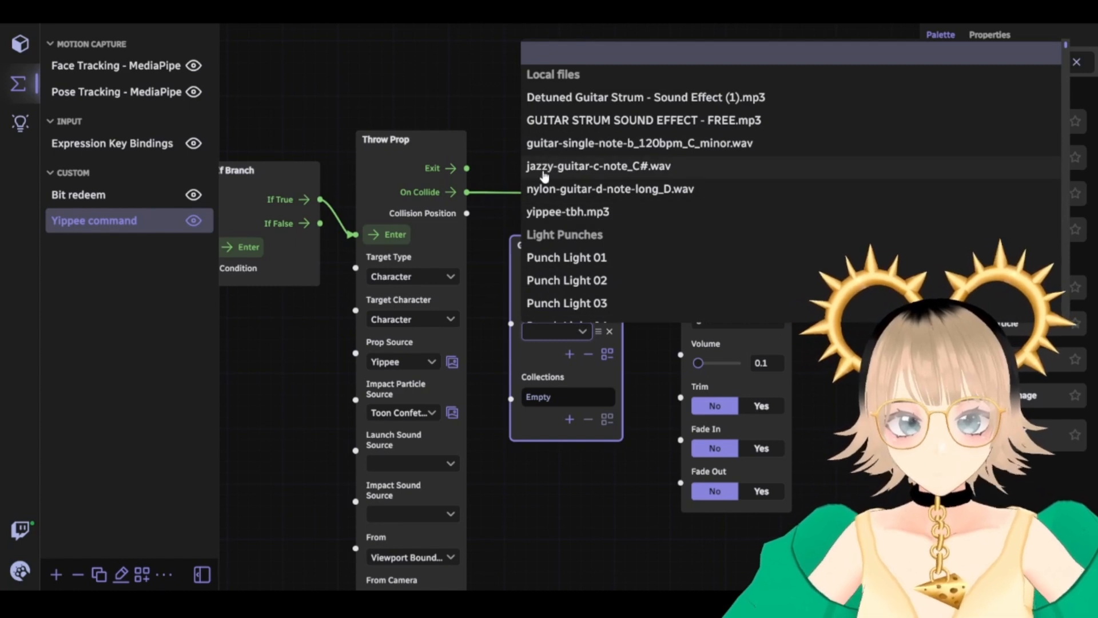
{"action": "scroll", "coordinate": [653, 207], "scroll_direction": "down", "scroll_amount": 1}
{"action": "scroll", "coordinate": [652, 207], "scroll_direction": "down", "scroll_amount": 20}
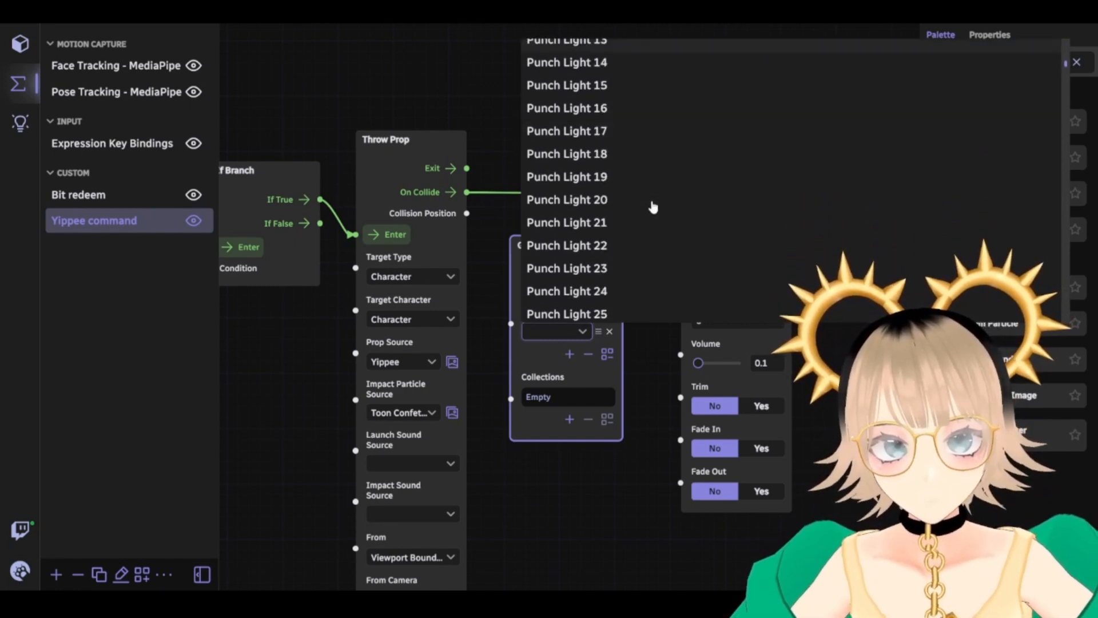
{"action": "scroll", "coordinate": [653, 207], "scroll_direction": "down", "scroll_amount": 20}
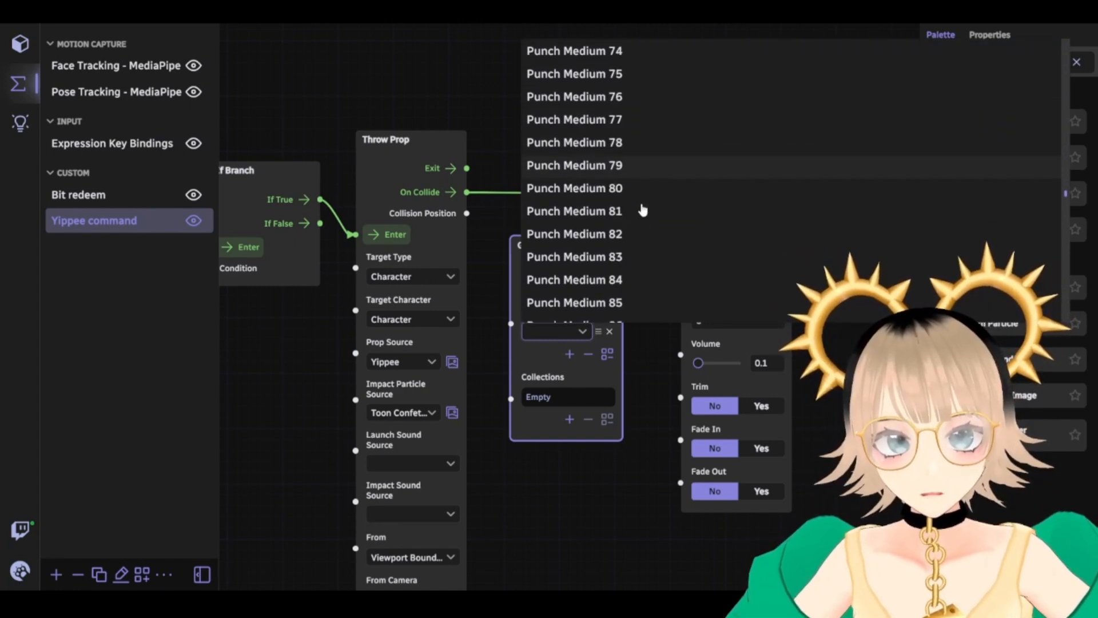
{"action": "scroll", "coordinate": [631, 223], "scroll_direction": "down", "scroll_amount": 20}
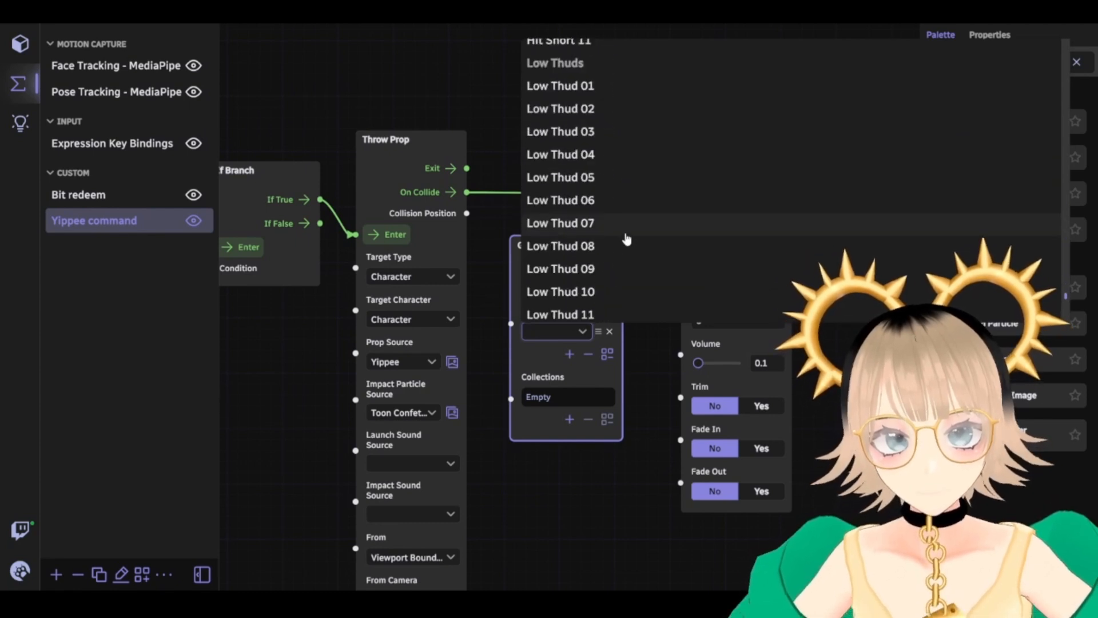
{"action": "scroll", "coordinate": [628, 250], "scroll_direction": "up", "scroll_amount": 10}
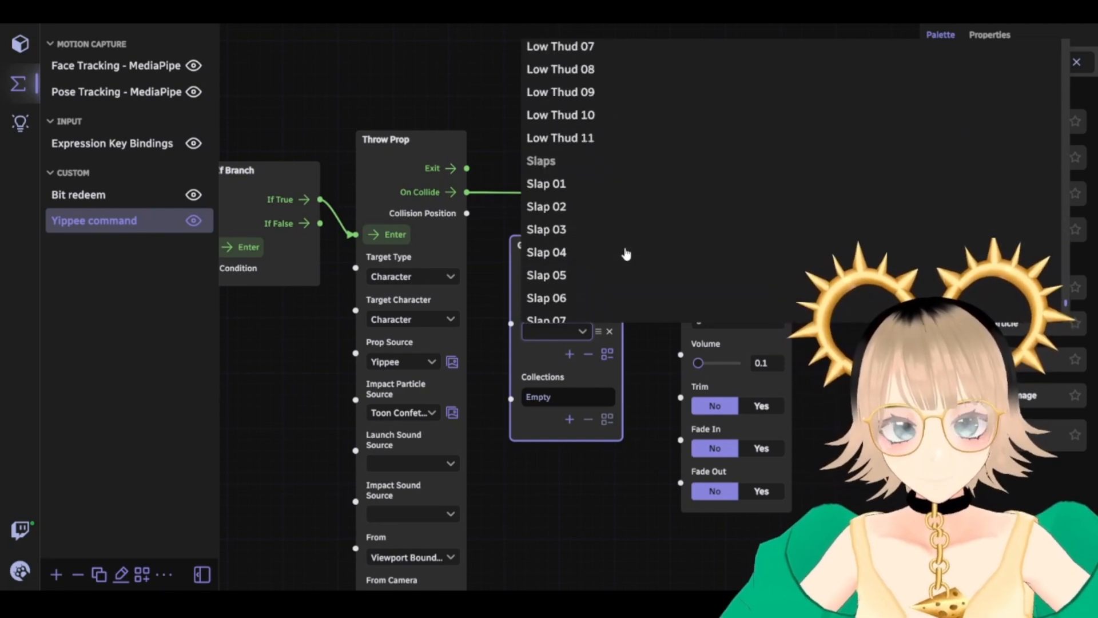
{"action": "left_click", "coordinate": [581, 192]}
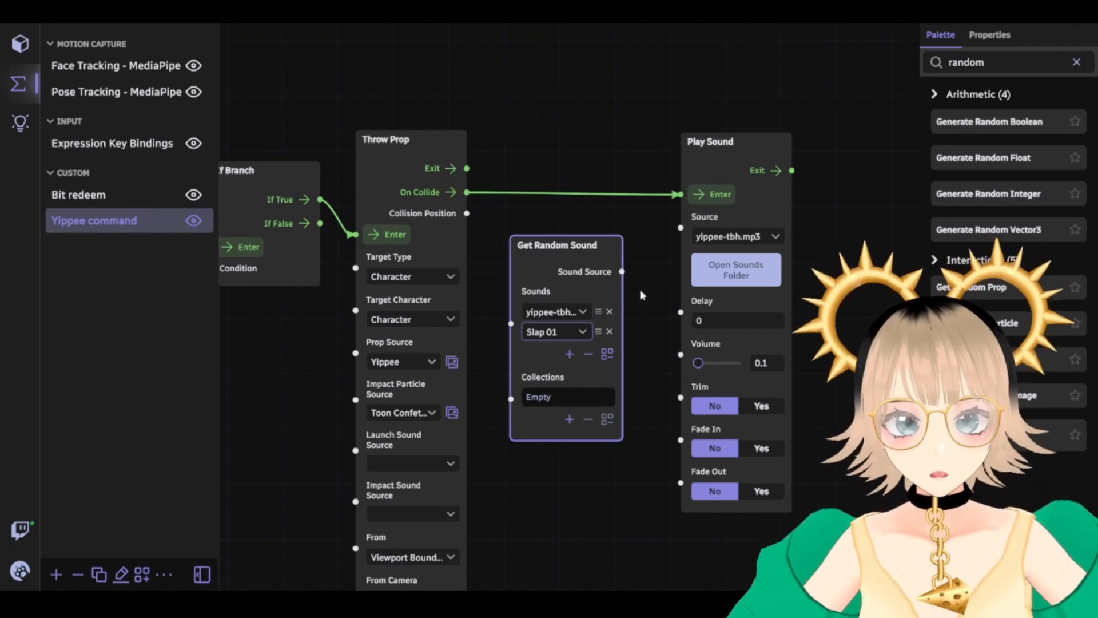
Wire Get Random Sound's Sound Source output into Play Sound's Source input
{"action": "left_click_drag", "start_coordinate": [622, 271], "coordinate": [682, 229]}
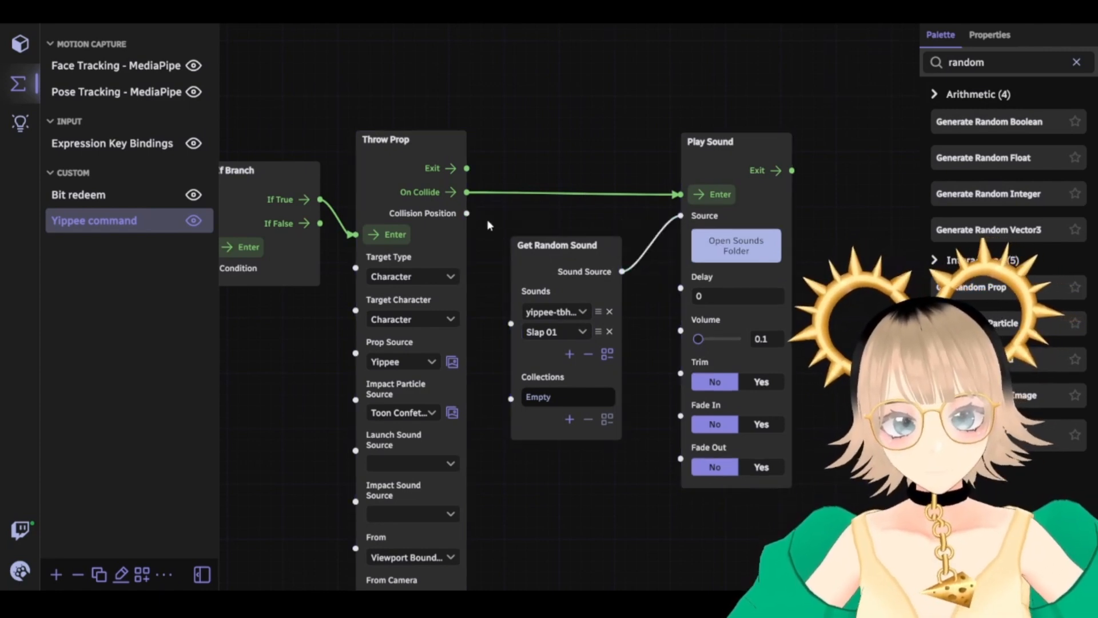
{"action": "left_click_drag", "start_coordinate": [486, 218], "coordinate": [567, 214]}
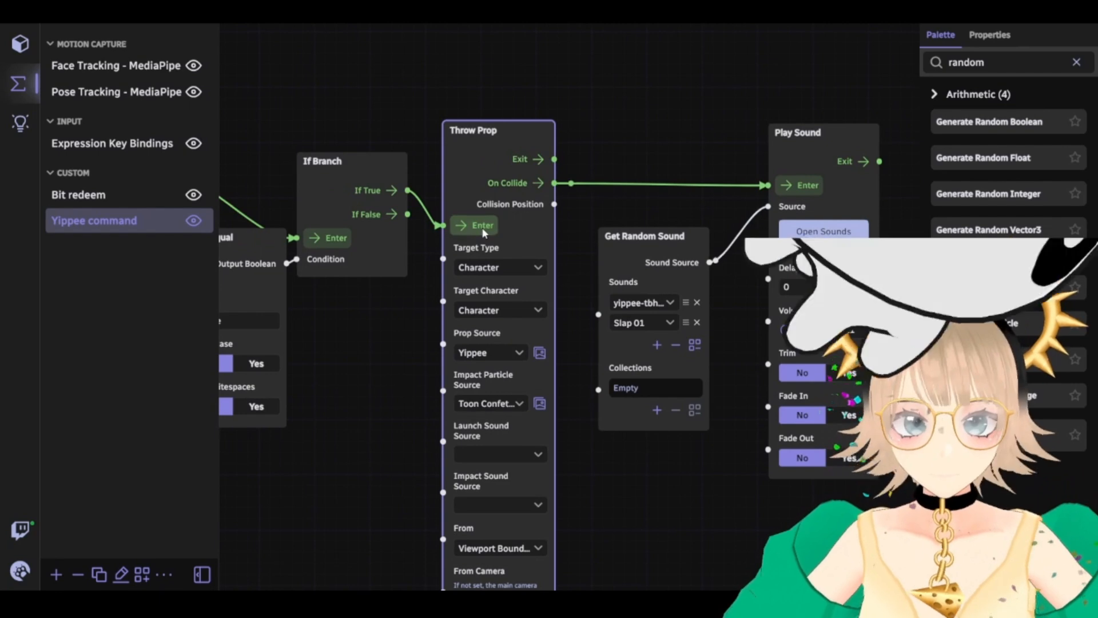
{"action": "left_click_drag", "start_coordinate": [576, 207], "coordinate": [536, 154]}
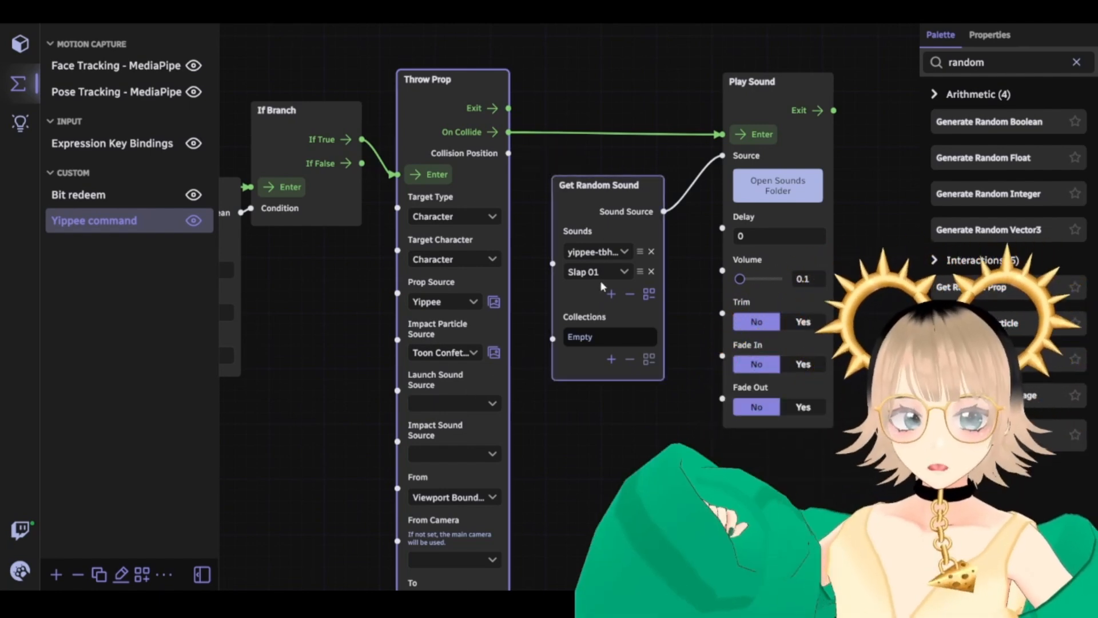
Zoom out over the Yippee blueprint and move the String Equal node lower
{"action": "middle_click_drag", "start_coordinate": [637, 452], "coordinate": [726, 478]}
{"action": "scroll", "coordinate": [488, 357], "scroll_direction": "down", "scroll_amount": 3}
{"action": "middle_click_drag", "start_coordinate": [490, 358], "coordinate": [839, 402]}
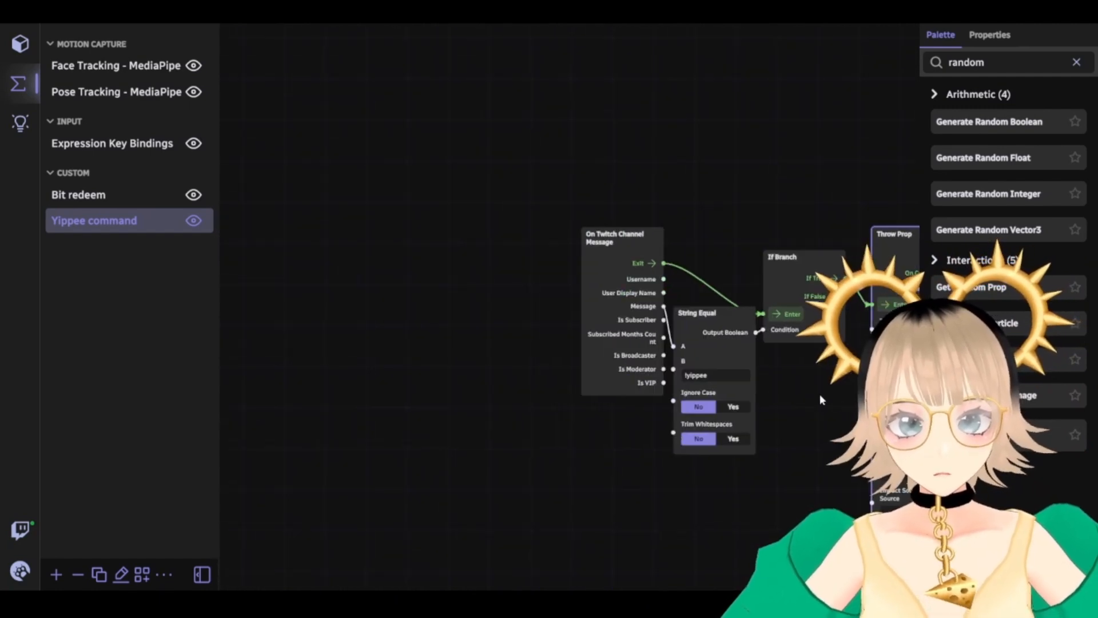
{"action": "middle_click_drag", "start_coordinate": [698, 403], "coordinate": [392, 353]}
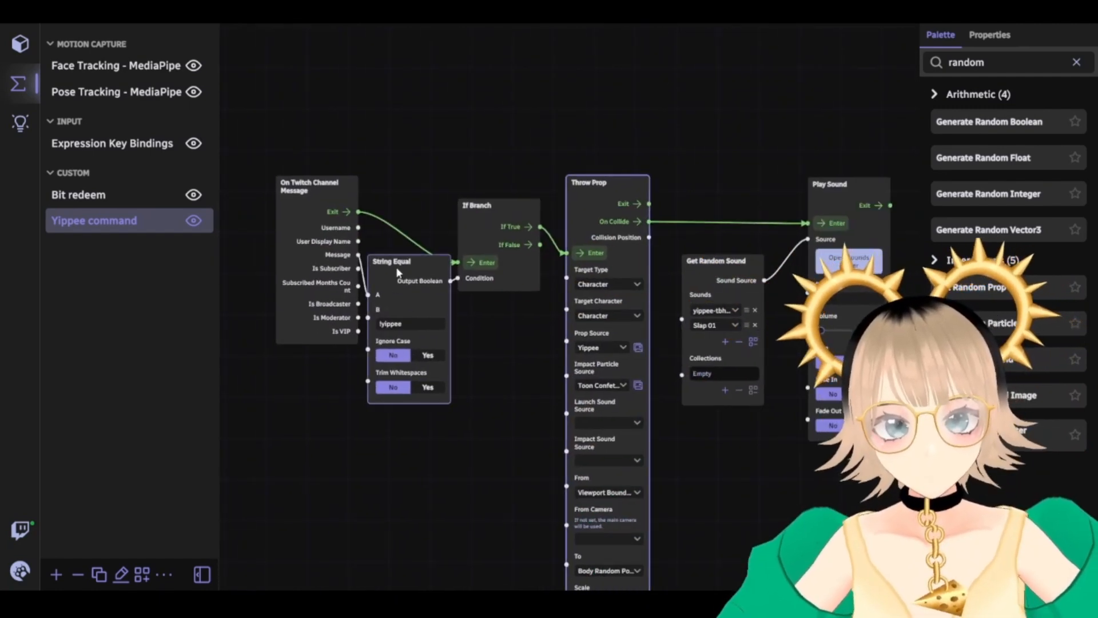
{"action": "left_click_drag", "start_coordinate": [411, 265], "coordinate": [426, 368]}
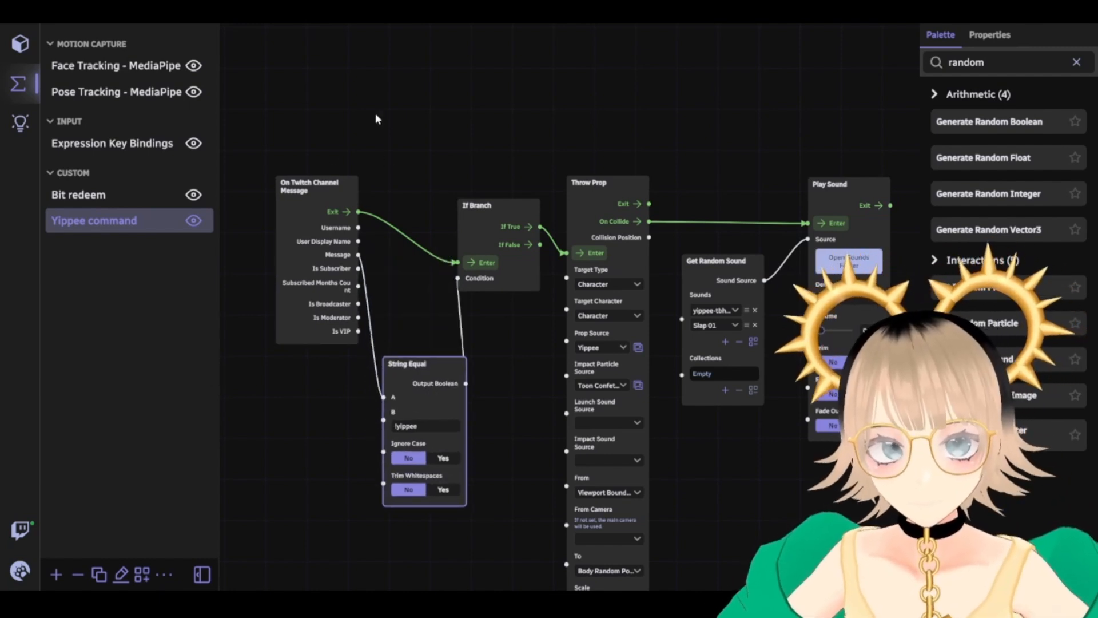
Switch between Bit redeem and Yippee command, then create a new blueprint
{"action": "left_click", "coordinate": [103, 203]}
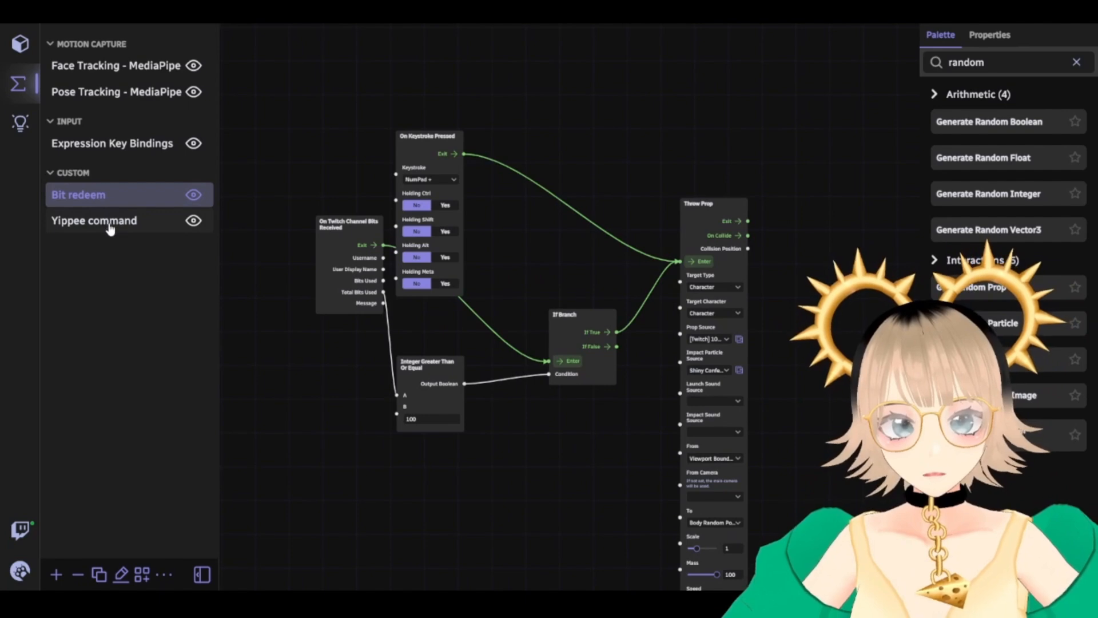
{"action": "left_click", "coordinate": [107, 224]}
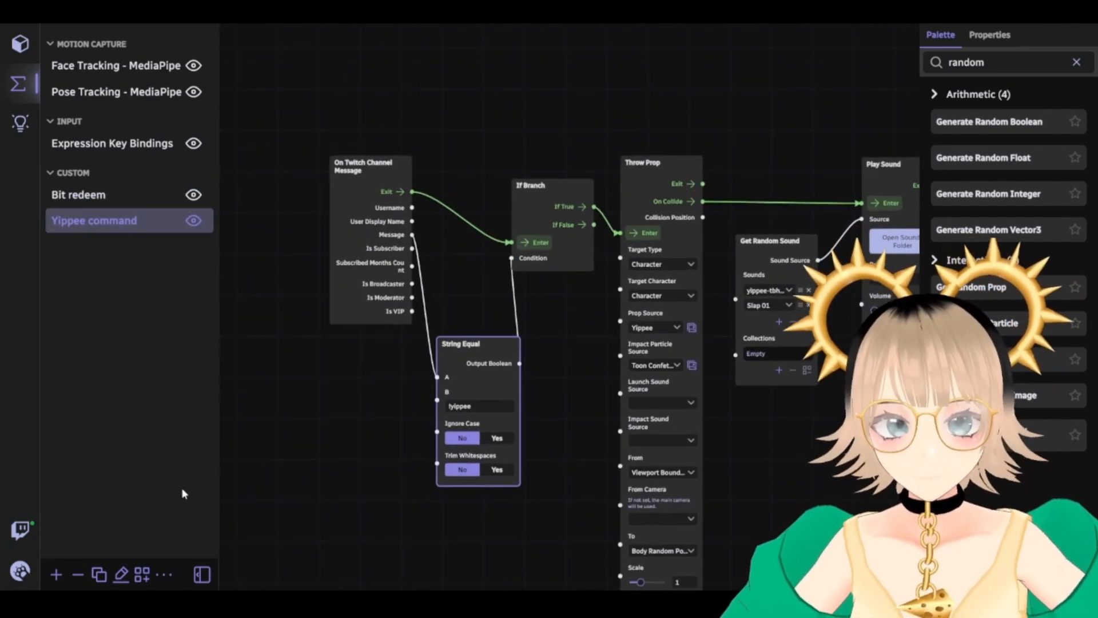
{"action": "left_click", "coordinate": [54, 575]}
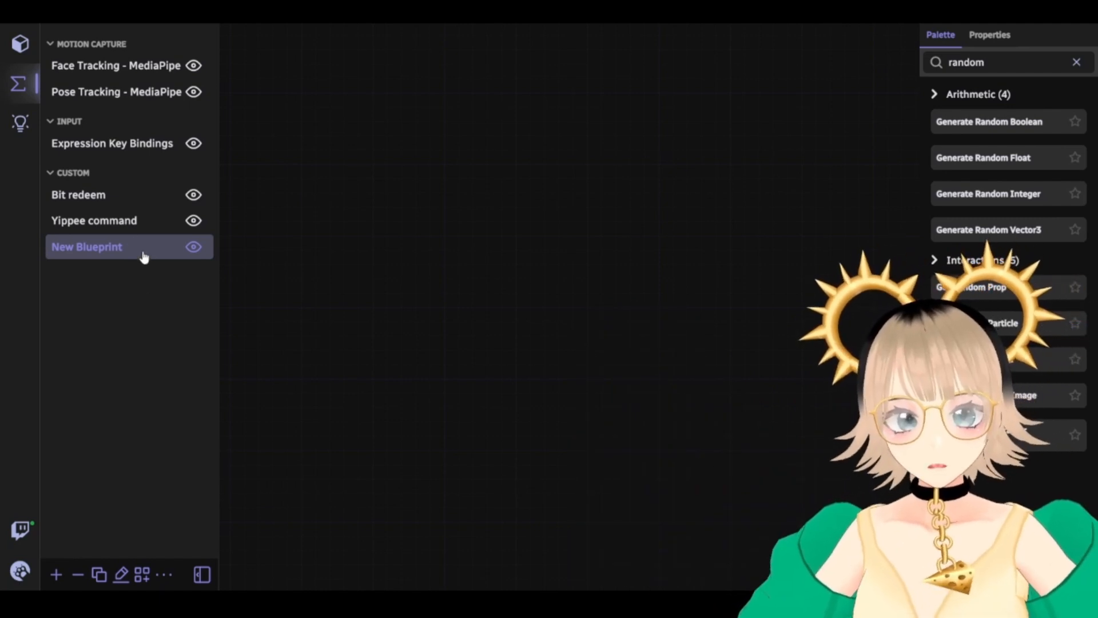
Replace the 'rand' palette search with 'twitch' to list the 11 Twitch nodes
{"action": "left_click", "coordinate": [1076, 62]}
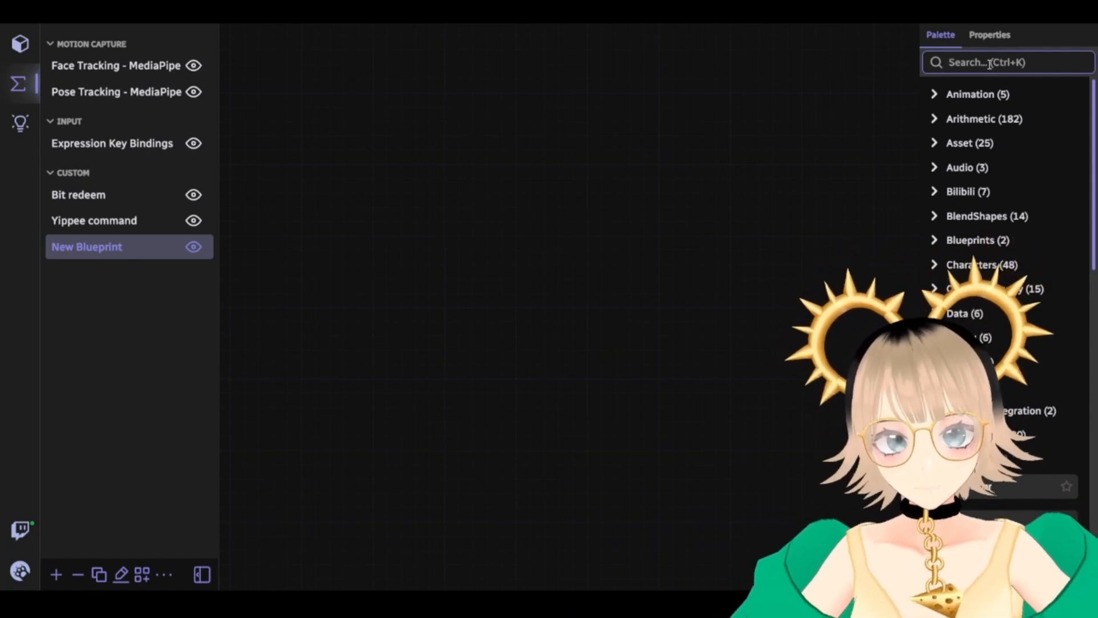
{"action": "type", "text": "twitch"}
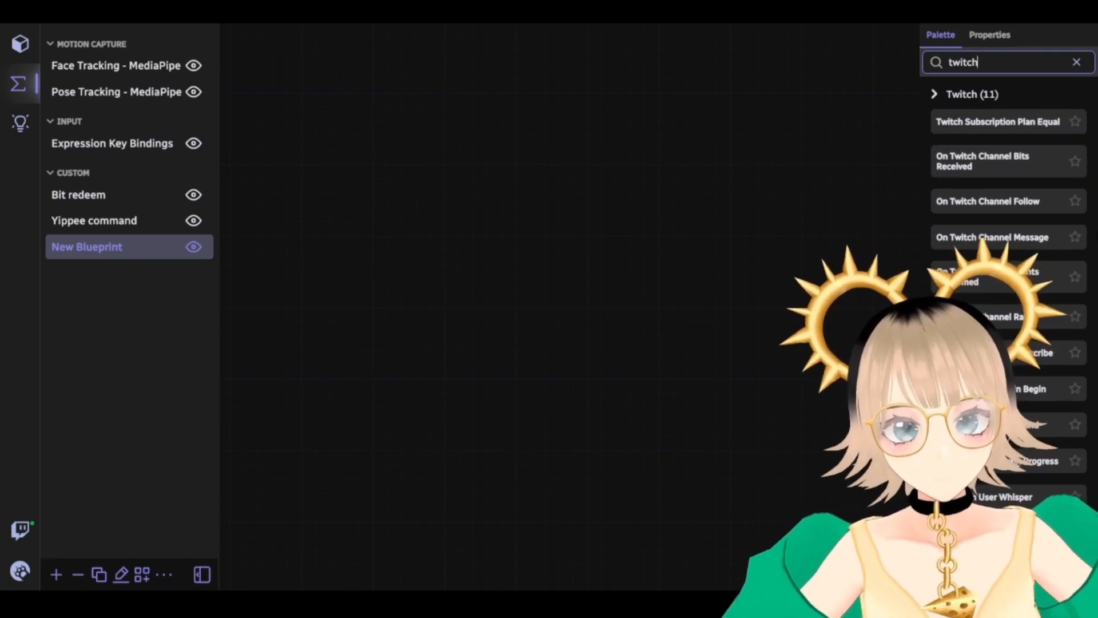
Drop an On Twitch Channel Follow node onto the empty canvas and empty the palette search
{"action": "left_click_drag", "start_coordinate": [1030, 203], "coordinate": [372, 169]}
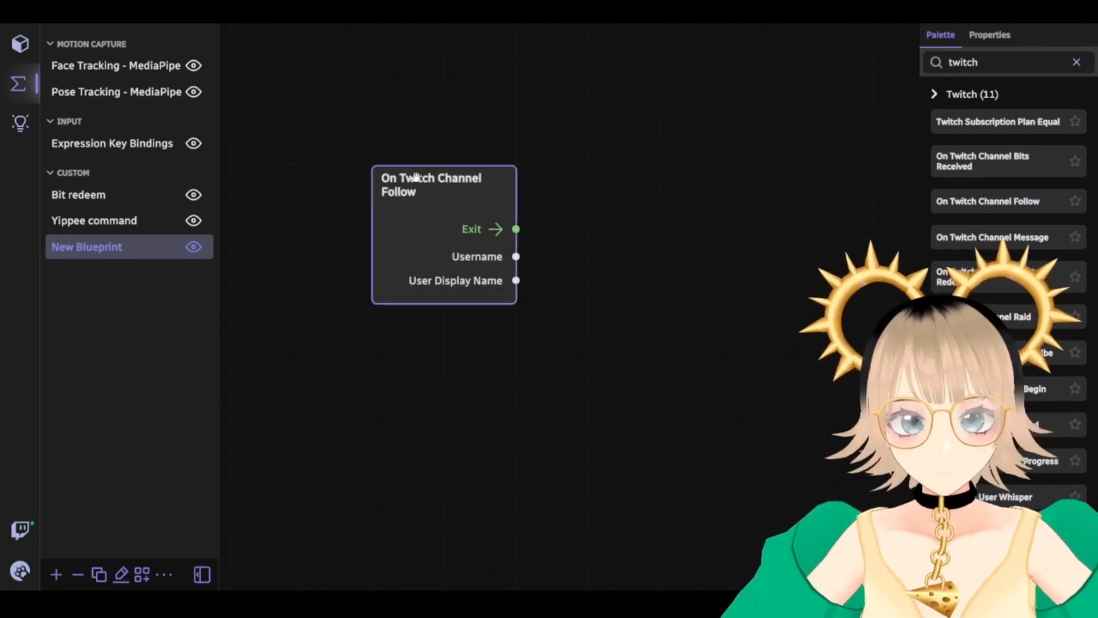
{"action": "double_click", "coordinate": [1002, 67]}
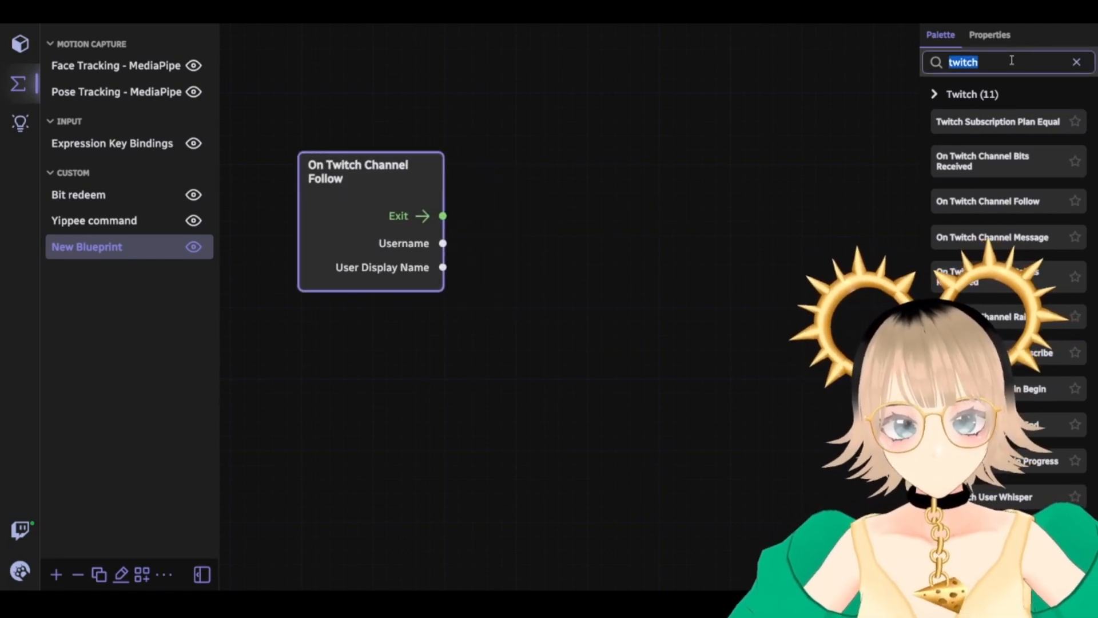
{"action": "key", "text": "BackSpace"}
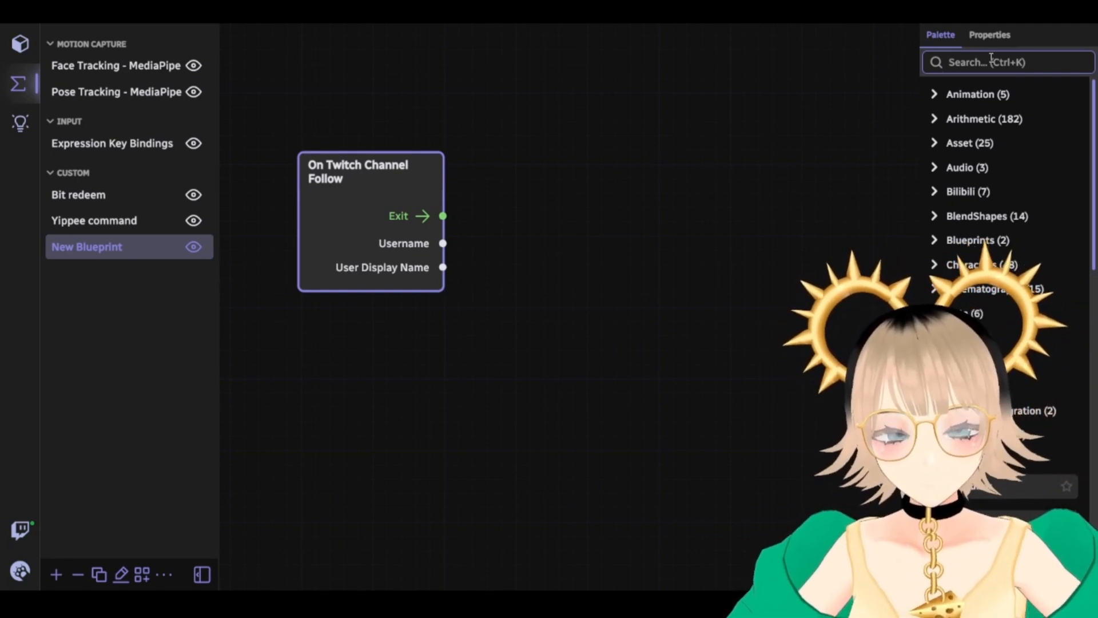
Add a Spawn Particle node via a 'parti' search and connect the follow event's Exit to its Enter
{"action": "type", "text": "con"}
{"action": "key", "text": "BackSpace"}
{"action": "key", "text": "BackSpace"}
{"action": "type", "text": "parti"}
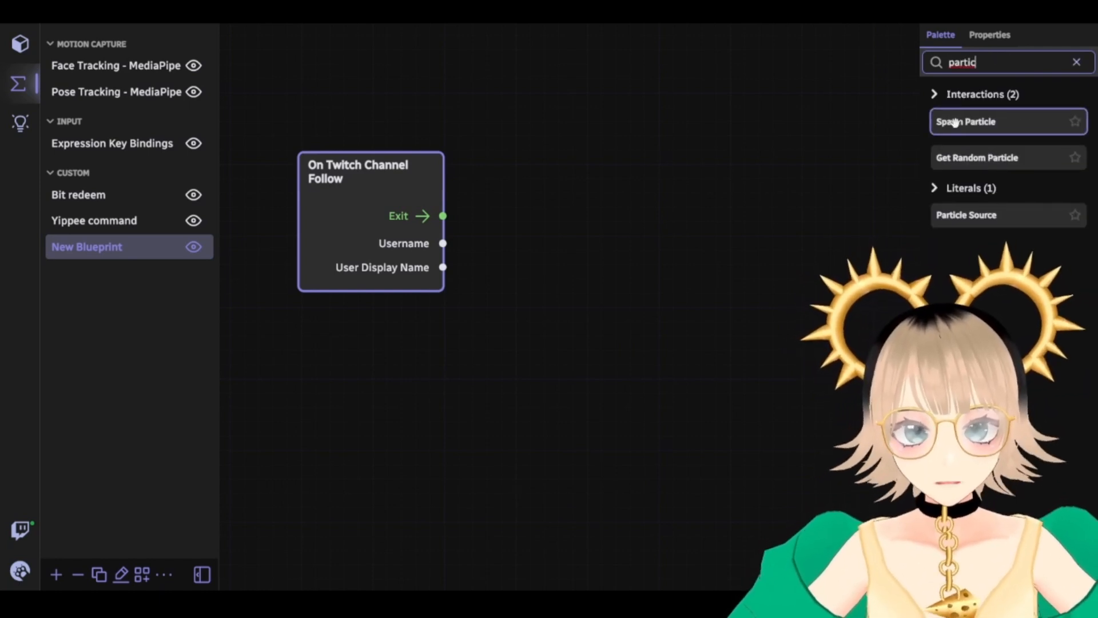
{"action": "left_click_drag", "start_coordinate": [944, 127], "coordinate": [572, 135]}
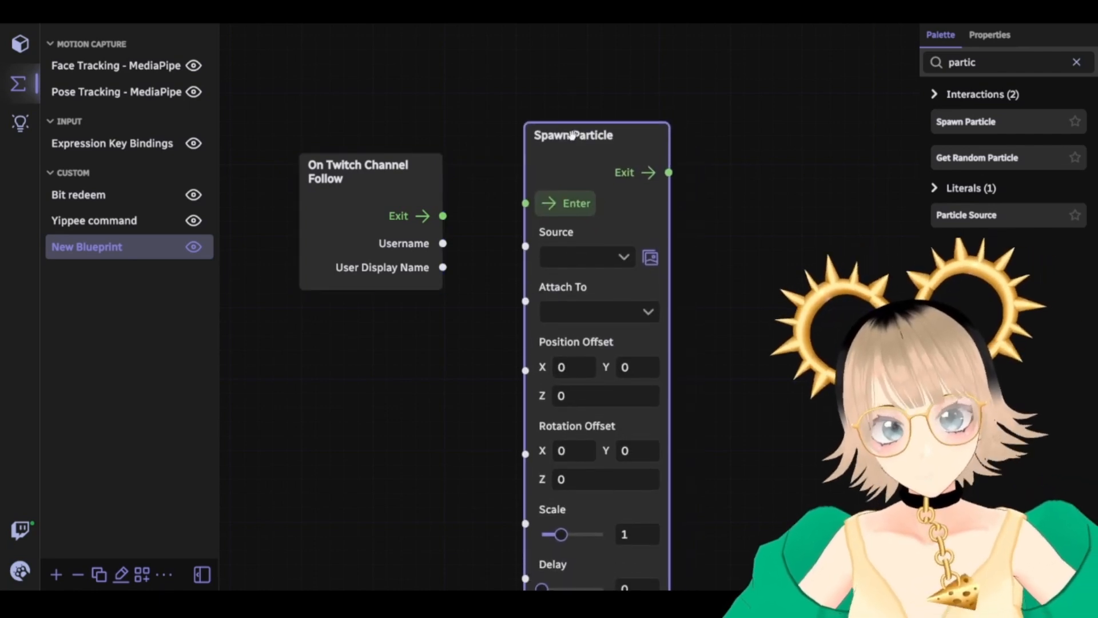
{"action": "left_click", "coordinate": [330, 161]}
{"action": "left_click_drag", "start_coordinate": [330, 161], "coordinate": [310, 141]}
{"action": "left_click_drag", "start_coordinate": [416, 201], "coordinate": [525, 203]}
{"action": "left_click", "coordinate": [632, 209]}
{"action": "left_click_drag", "start_coordinate": [599, 136], "coordinate": [593, 105]}
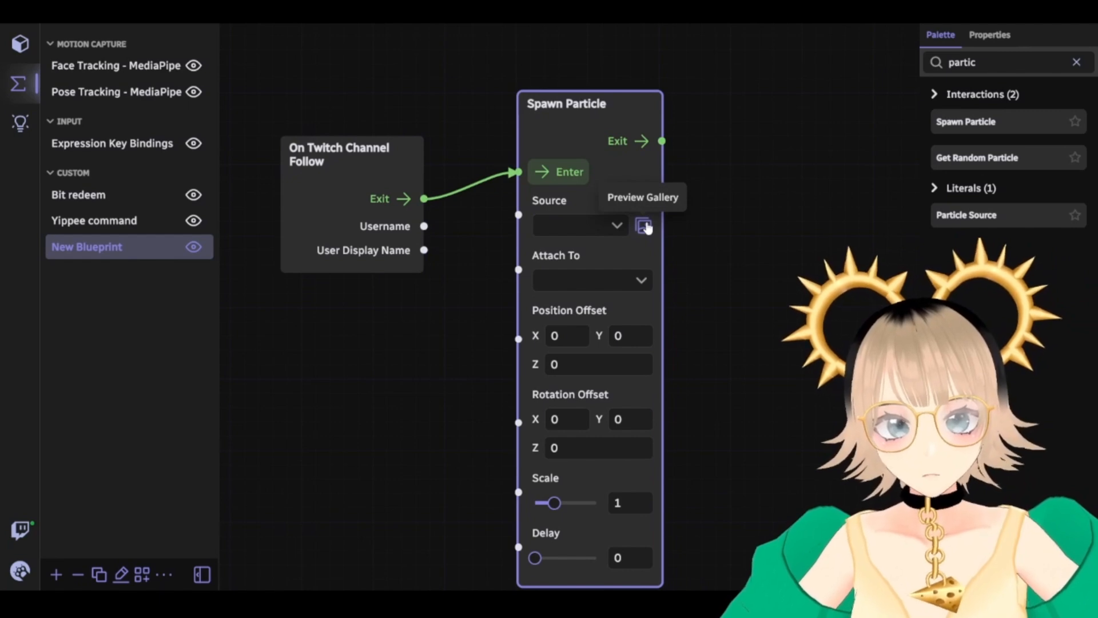
Choose Magic Confetti Valentine Cone Explosion from the Preview Gallery as Spawn Particle's Source
{"action": "left_click", "coordinate": [644, 226]}
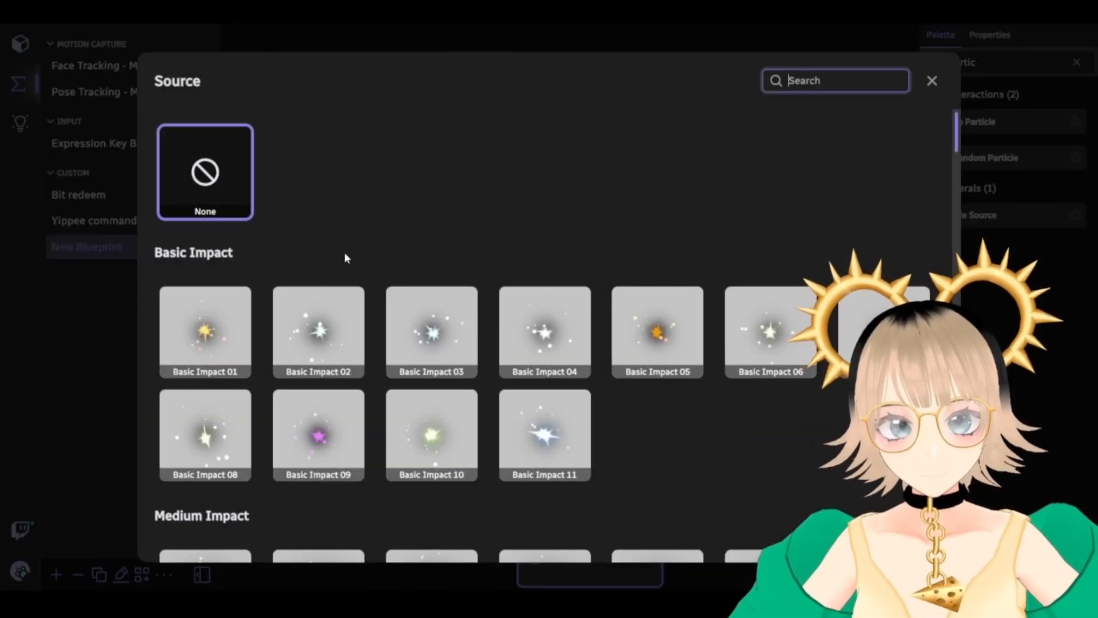
{"action": "scroll", "coordinate": [345, 248], "scroll_direction": "down", "scroll_amount": 15}
{"action": "scroll", "coordinate": [591, 259], "scroll_direction": "down", "scroll_amount": 15}
{"action": "scroll", "coordinate": [557, 311], "scroll_direction": "down", "scroll_amount": 8}
{"action": "scroll", "coordinate": [372, 294], "scroll_direction": "down", "scroll_amount": 4}
{"action": "scroll", "coordinate": [371, 293], "scroll_direction": "down", "scroll_amount": 3}
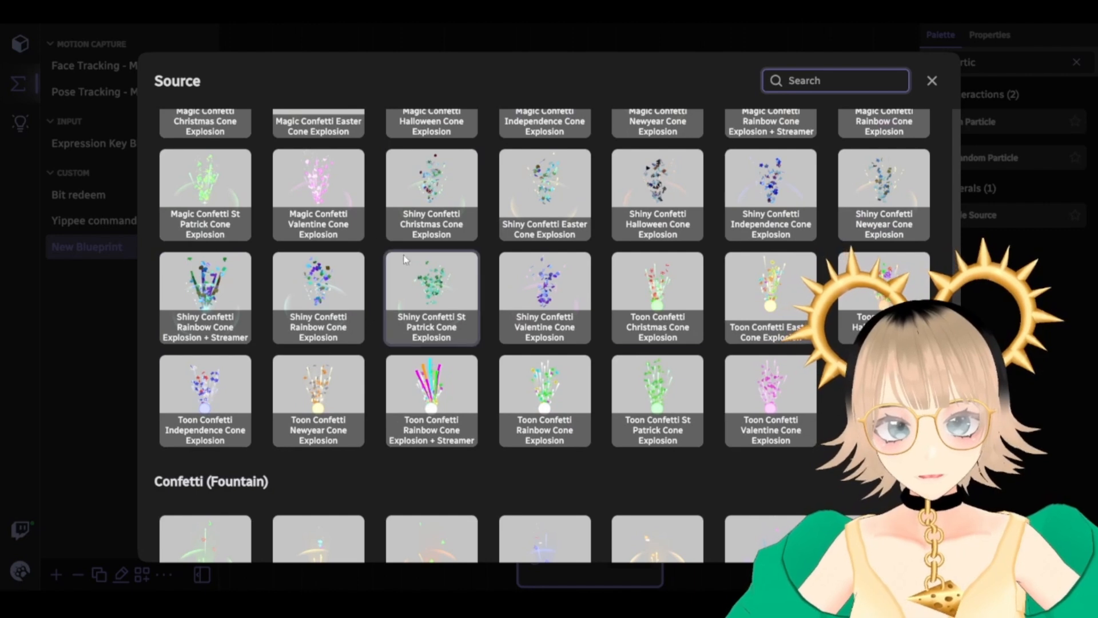
{"action": "left_click", "coordinate": [329, 183]}
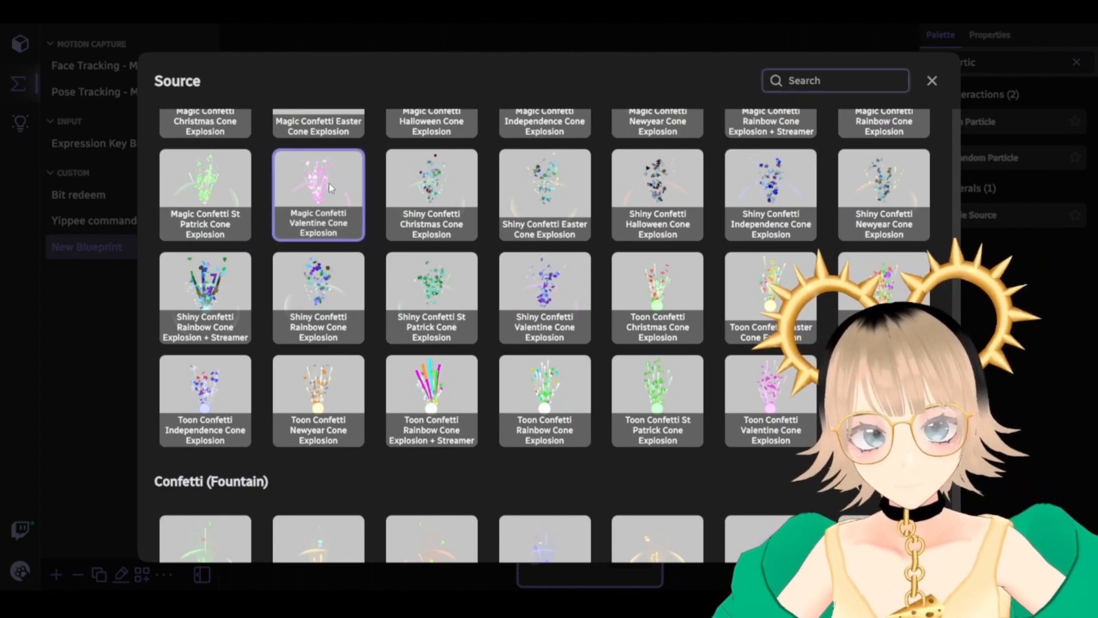
{"action": "left_click", "coordinate": [932, 82]}
{"action": "scroll", "coordinate": [721, 308], "scroll_direction": "down", "scroll_amount": 1}
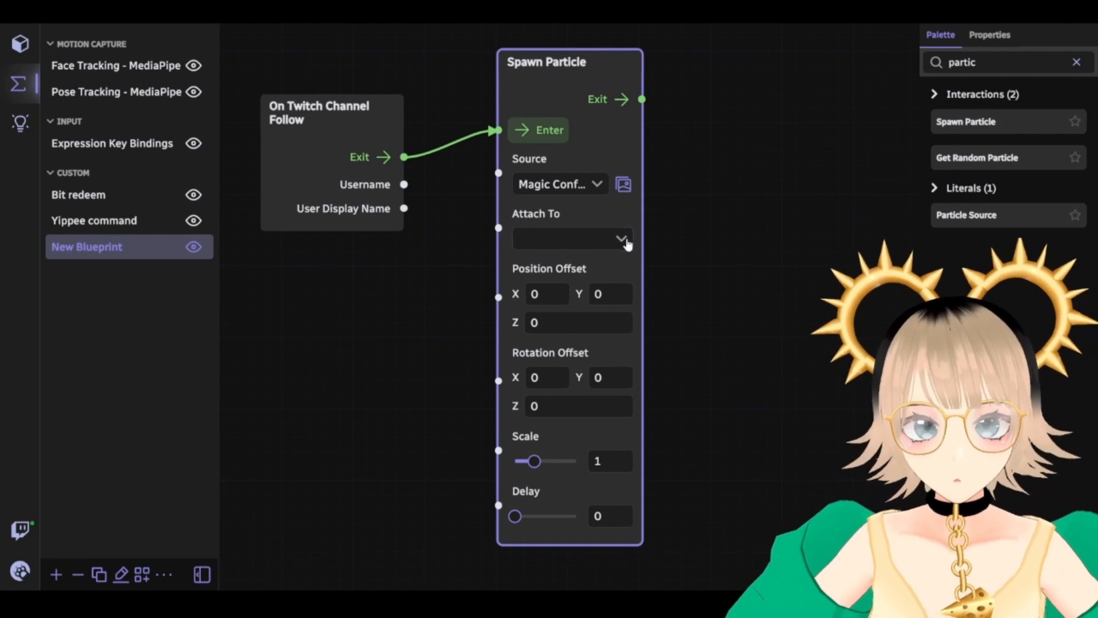
Attach the confetti to the Character via Human Body Bone, keeping the Head bone
{"action": "left_click", "coordinate": [621, 239]}
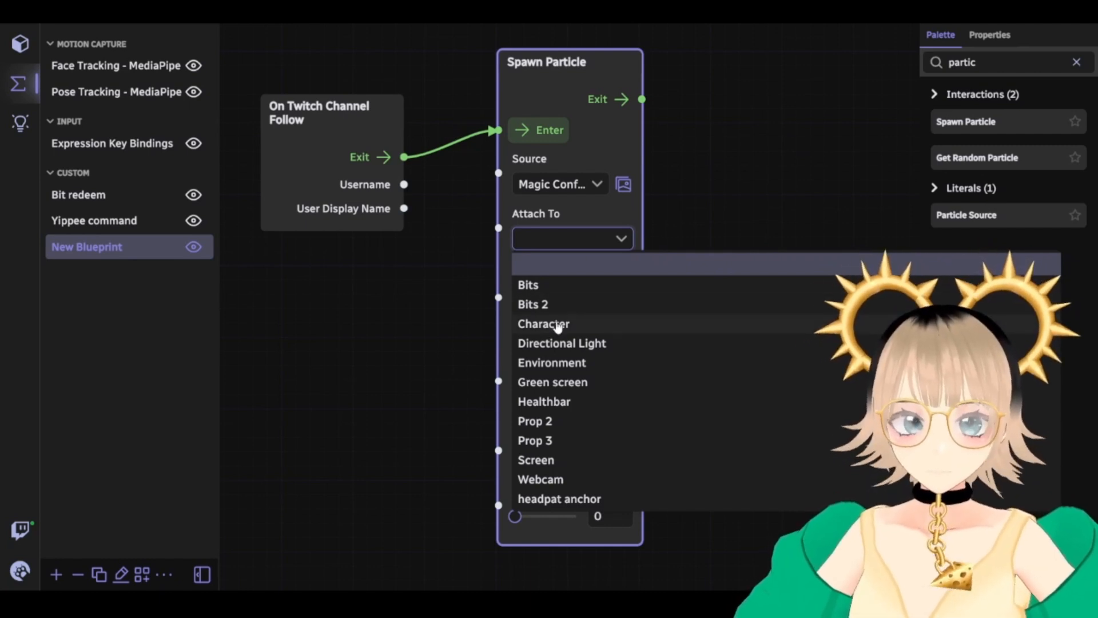
{"action": "left_click_drag", "start_coordinate": [328, 298], "coordinate": [340, 269]}
{"action": "left_click", "coordinate": [611, 210]}
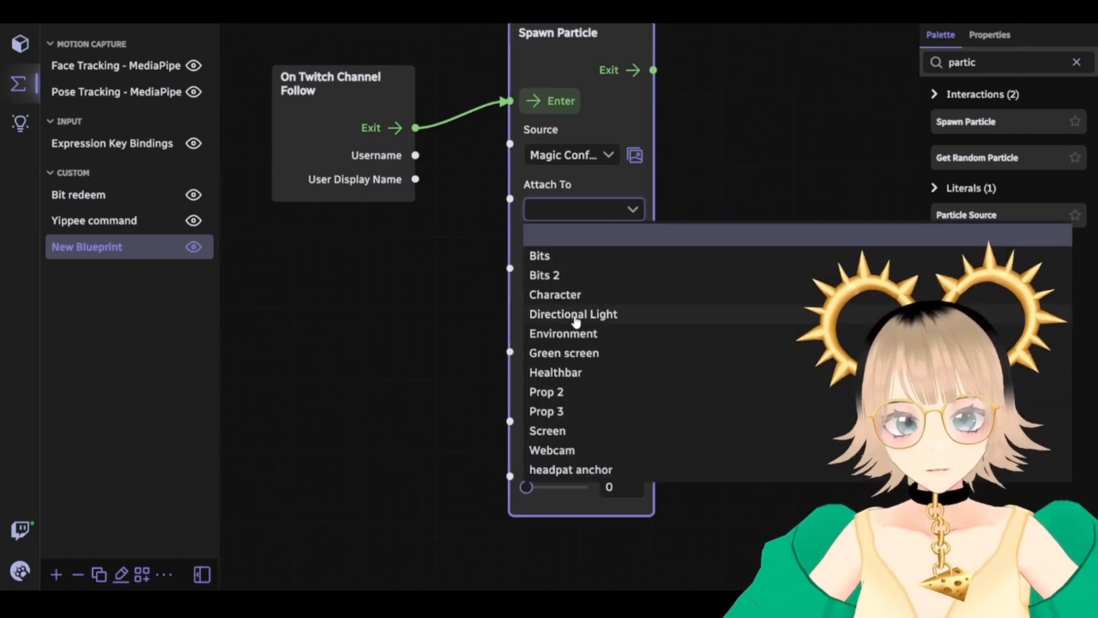
{"action": "left_click", "coordinate": [563, 297]}
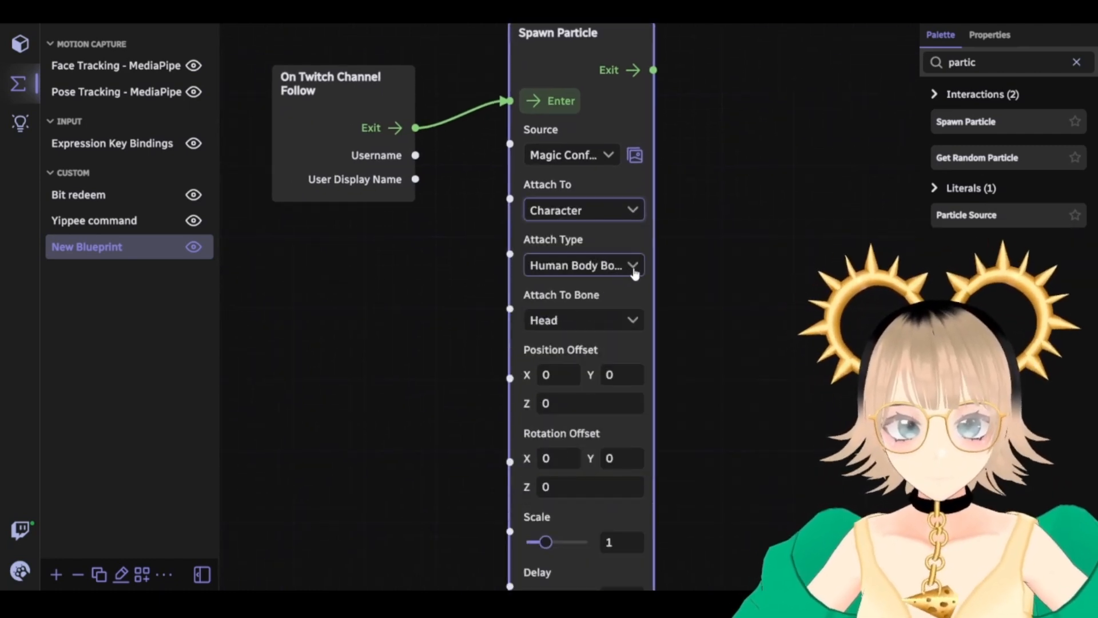
{"action": "left_click", "coordinate": [633, 266]}
{"action": "left_click", "coordinate": [620, 289]}
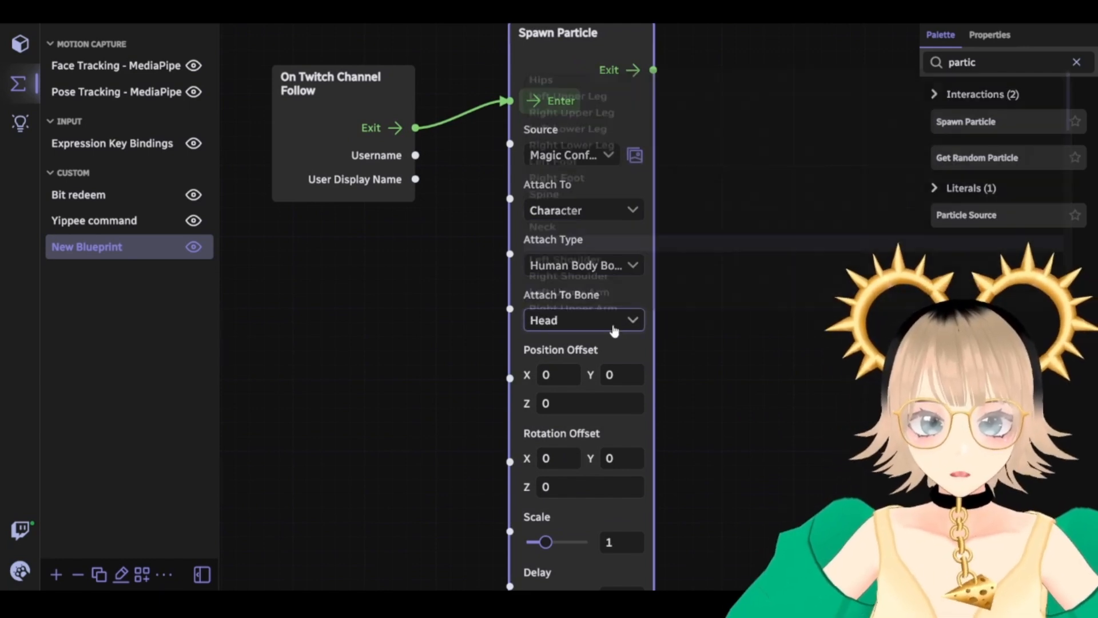
{"action": "left_click", "coordinate": [609, 328]}
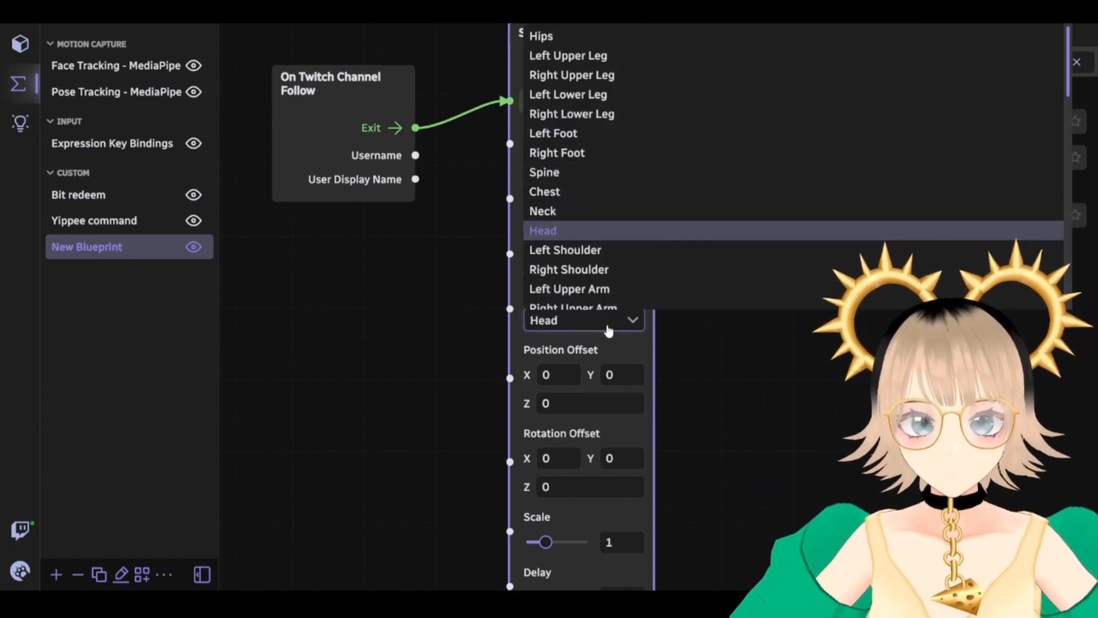
{"action": "left_click", "coordinate": [608, 328]}
Raise the Spawn Particle delay to 0.97 and recenter the graph on the nodes
{"action": "left_click_drag", "start_coordinate": [374, 382], "coordinate": [380, 343]}
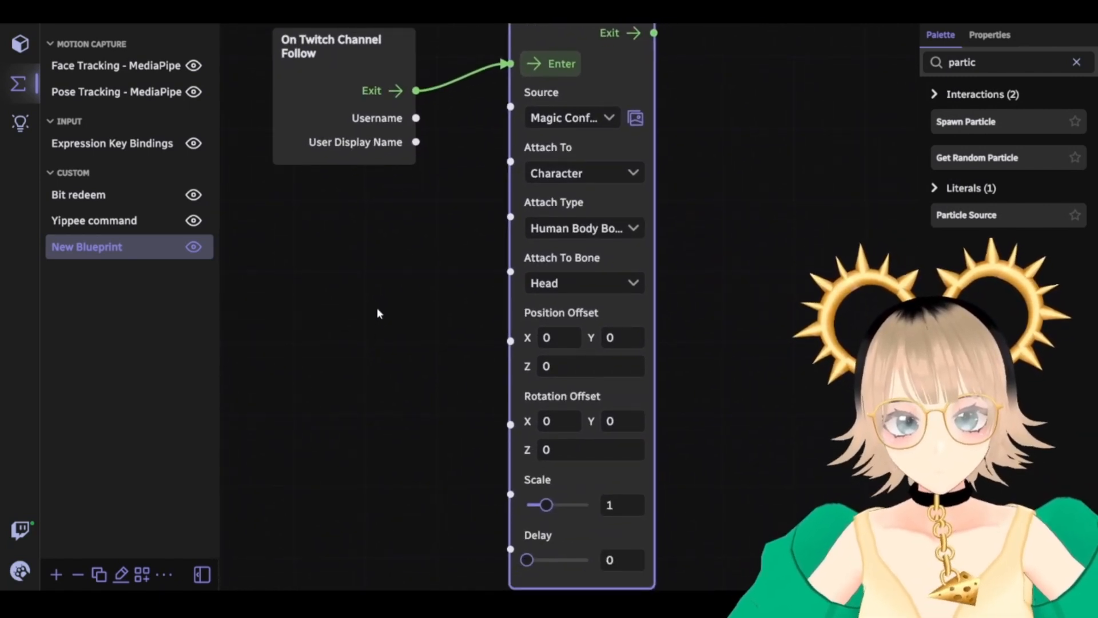
{"action": "left_click_drag", "start_coordinate": [526, 555], "coordinate": [556, 556]}
{"action": "left_click_drag", "start_coordinate": [746, 235], "coordinate": [733, 395]}
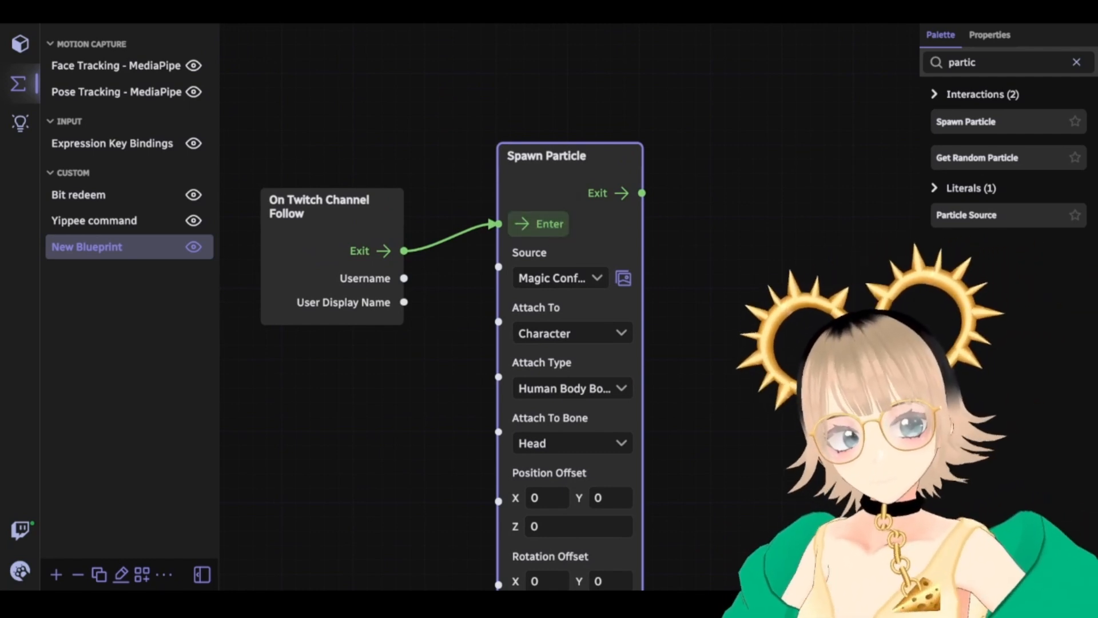
{"action": "left_click_drag", "start_coordinate": [707, 319], "coordinate": [651, 106]}
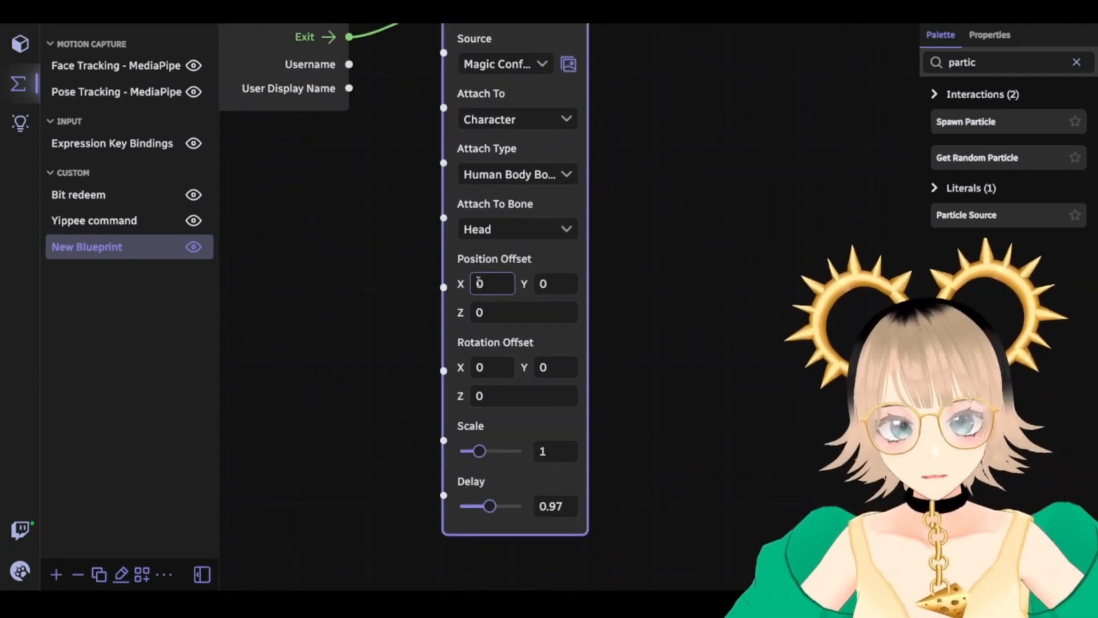
{"action": "left_click_drag", "start_coordinate": [400, 282], "coordinate": [456, 411]}
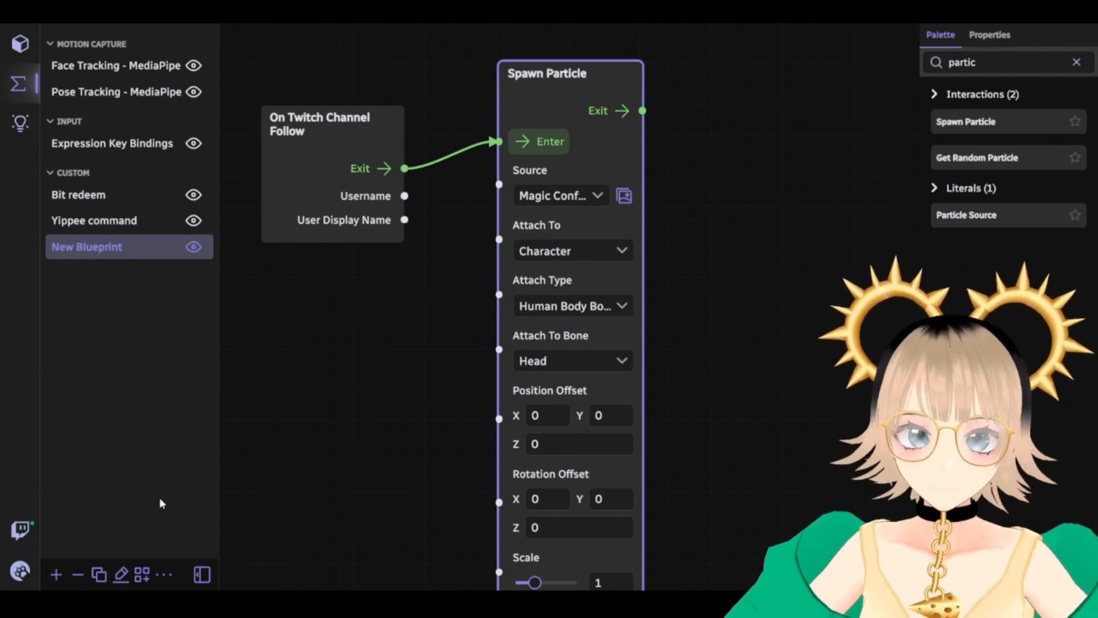
{"action": "left_click_drag", "start_coordinate": [416, 320], "coordinate": [424, 434]}
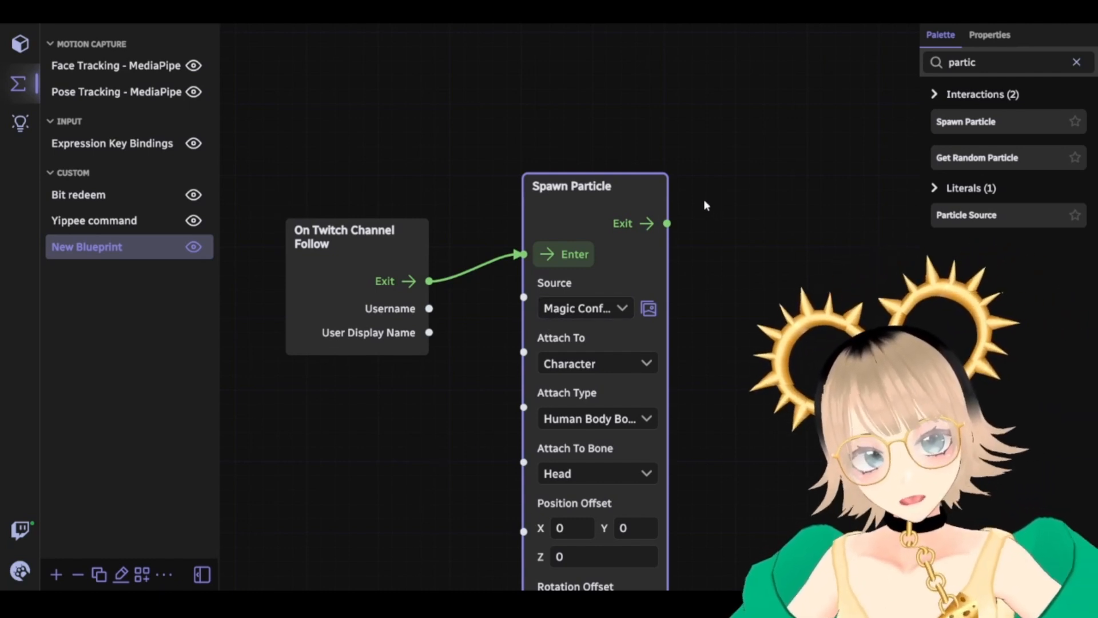
Add a Sequence node from a 'sequenc' palette search and wire the follow event into its Enter
{"action": "left_click", "coordinate": [980, 60]}
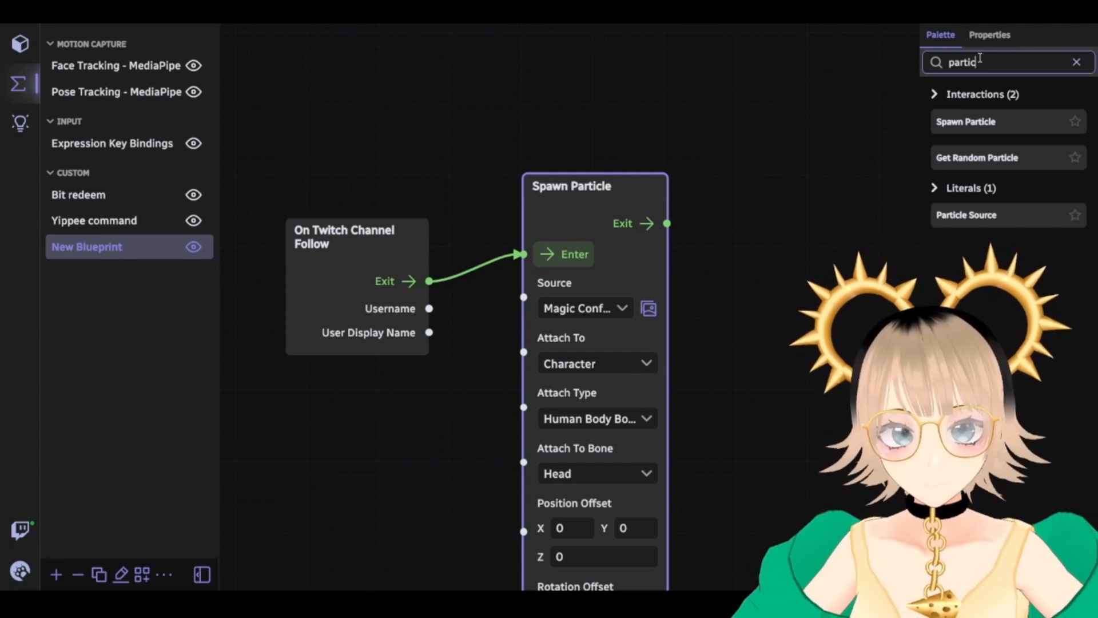
{"action": "type", "text": "sequenc"}
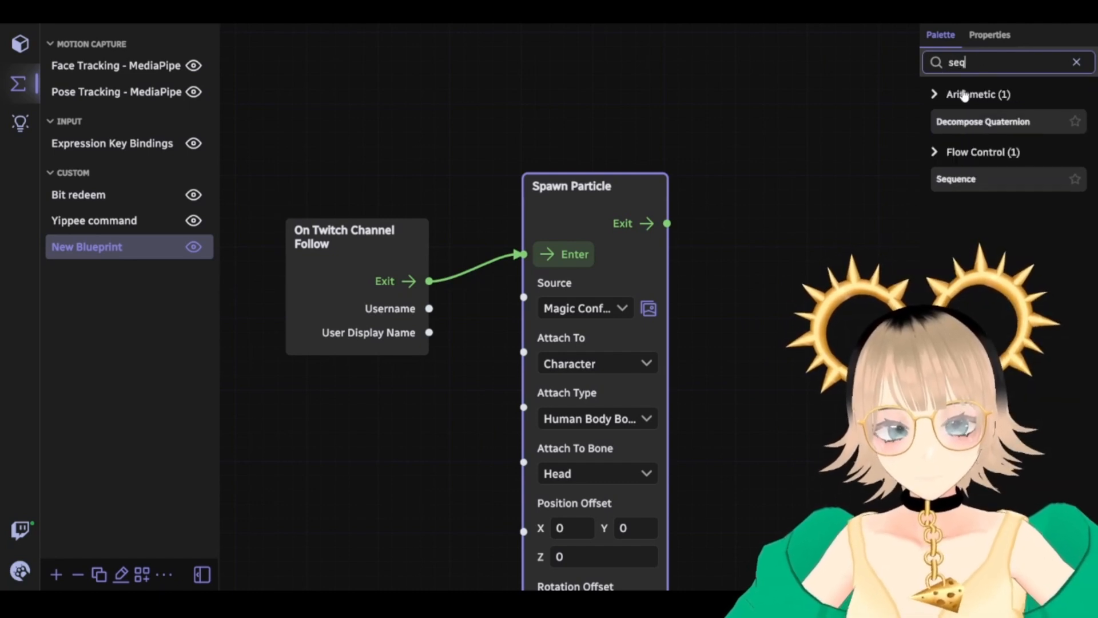
{"action": "left_click_drag", "start_coordinate": [967, 127], "coordinate": [423, 112]}
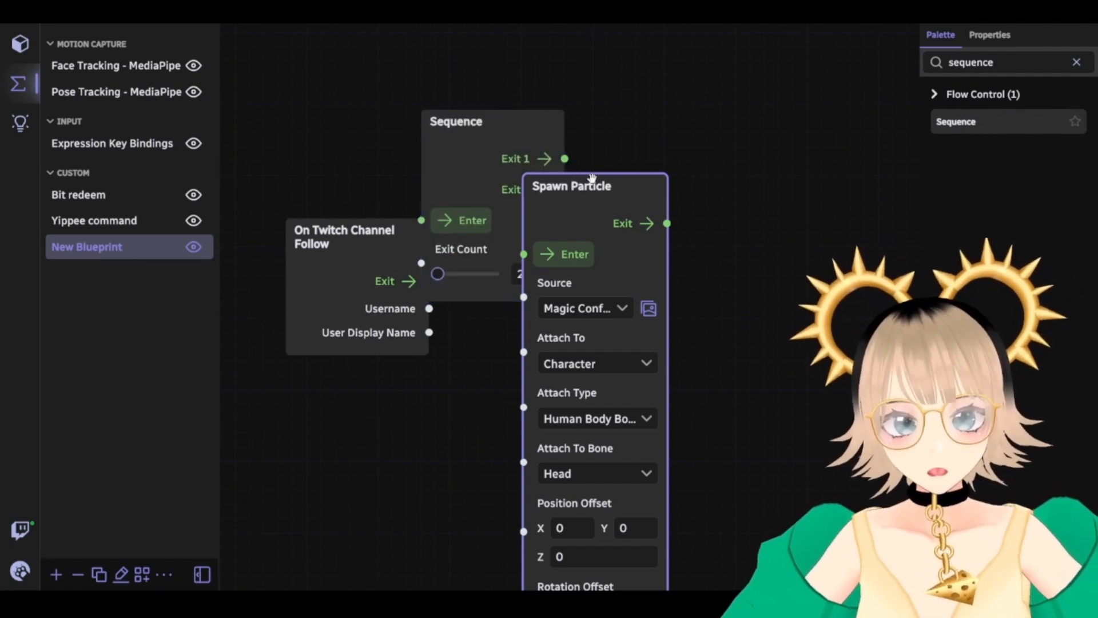
{"action": "left_click_drag", "start_coordinate": [587, 178], "coordinate": [809, 166]}
{"action": "left_click_drag", "start_coordinate": [481, 126], "coordinate": [577, 322]}
{"action": "left_click_drag", "start_coordinate": [735, 250], "coordinate": [510, 416]}
{"action": "left_click_drag", "start_coordinate": [446, 452], "coordinate": [301, 424]}
Arrange the Sequence and Spawn Particle nodes, then paste a second Spawn Particle beside the first
{"action": "left_click_drag", "start_coordinate": [360, 211], "coordinate": [445, 192]}
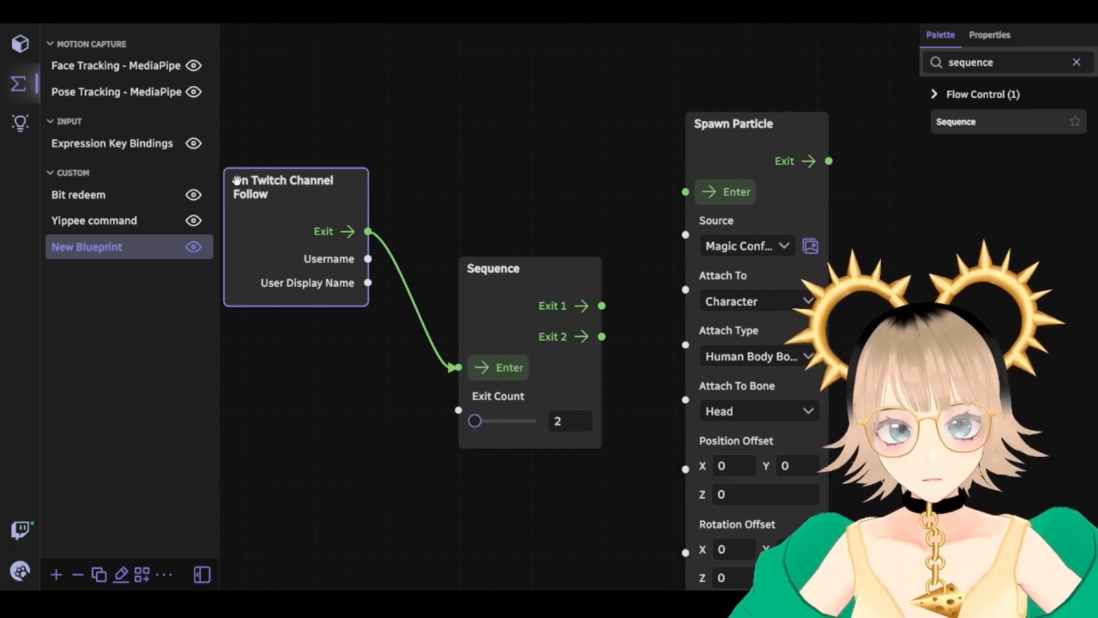
{"action": "left_click_drag", "start_coordinate": [495, 222], "coordinate": [372, 232]}
{"action": "left_click_drag", "start_coordinate": [407, 277], "coordinate": [370, 181]}
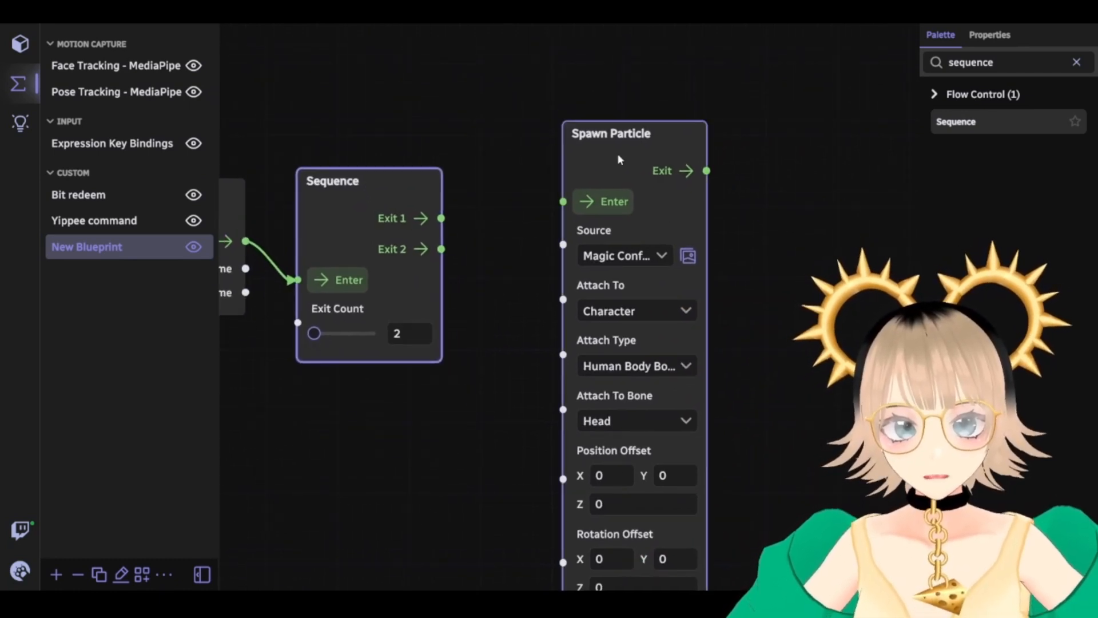
{"action": "left_click_drag", "start_coordinate": [633, 133], "coordinate": [536, 150]}
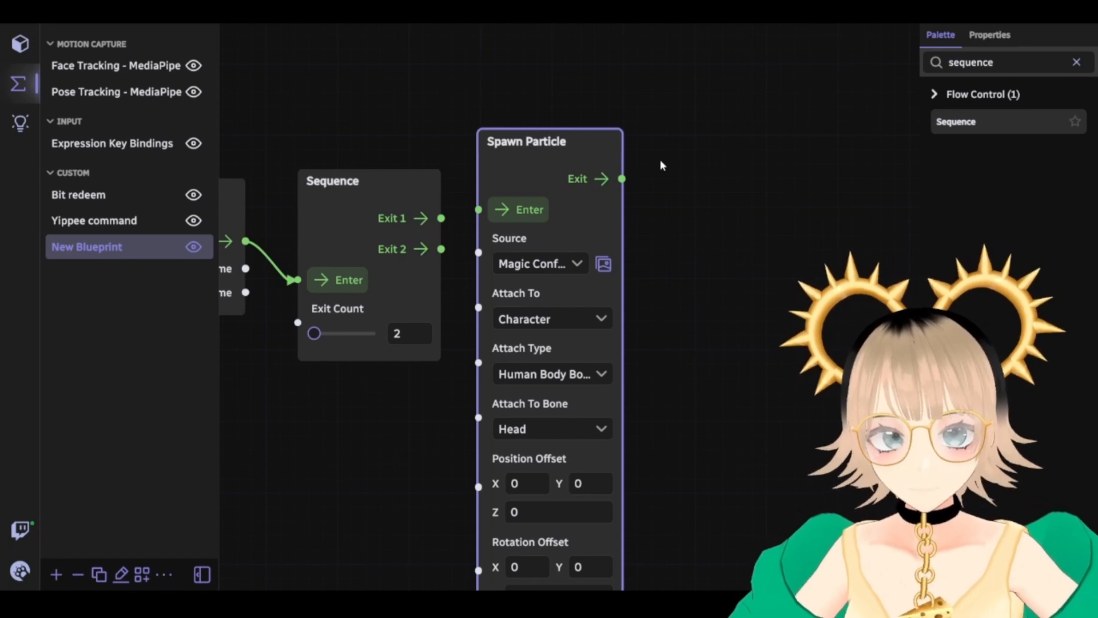
{"action": "key", "text": "ctrl+v"}
{"action": "left_click_drag", "start_coordinate": [723, 179], "coordinate": [686, 138]}
{"action": "left_click", "coordinate": [636, 192]}
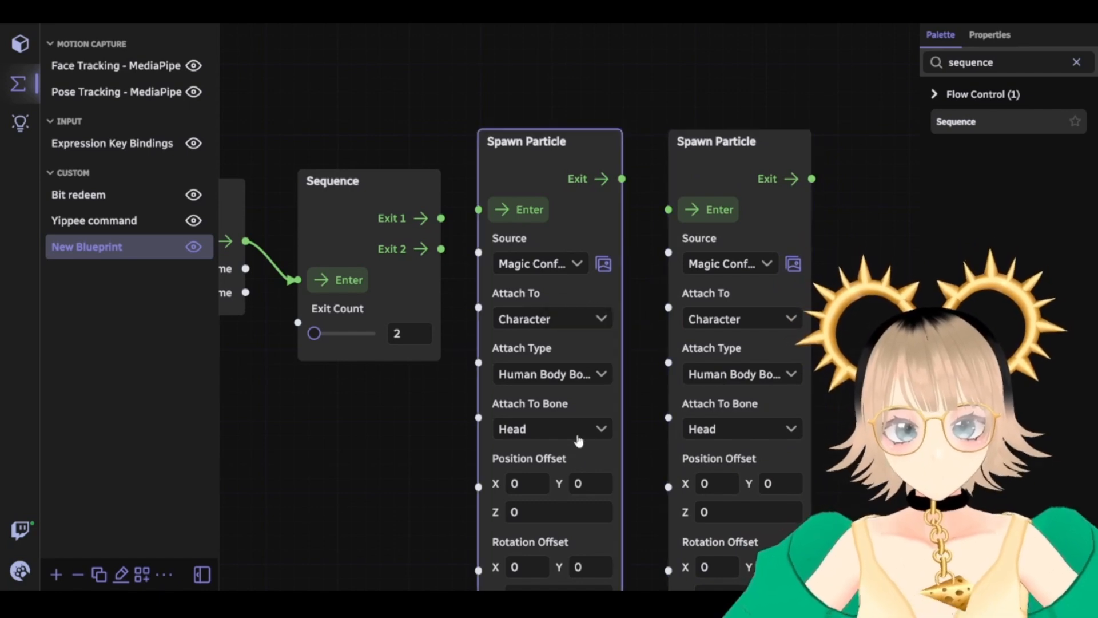
{"action": "left_click", "coordinate": [590, 428]}
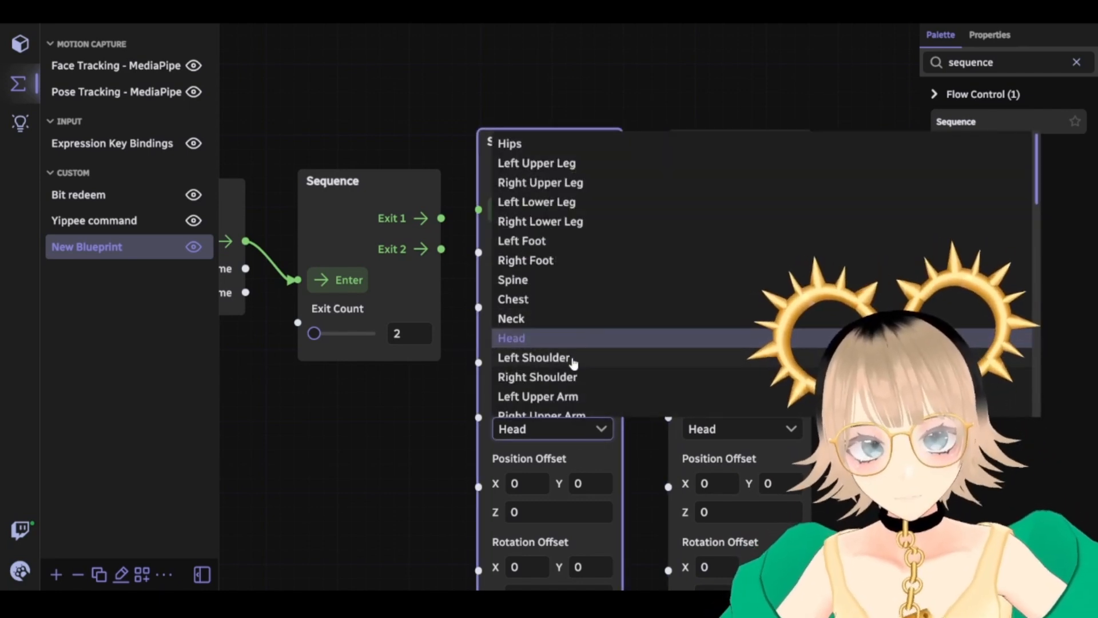
{"action": "left_click", "coordinate": [560, 359]}
{"action": "left_click", "coordinate": [747, 430]}
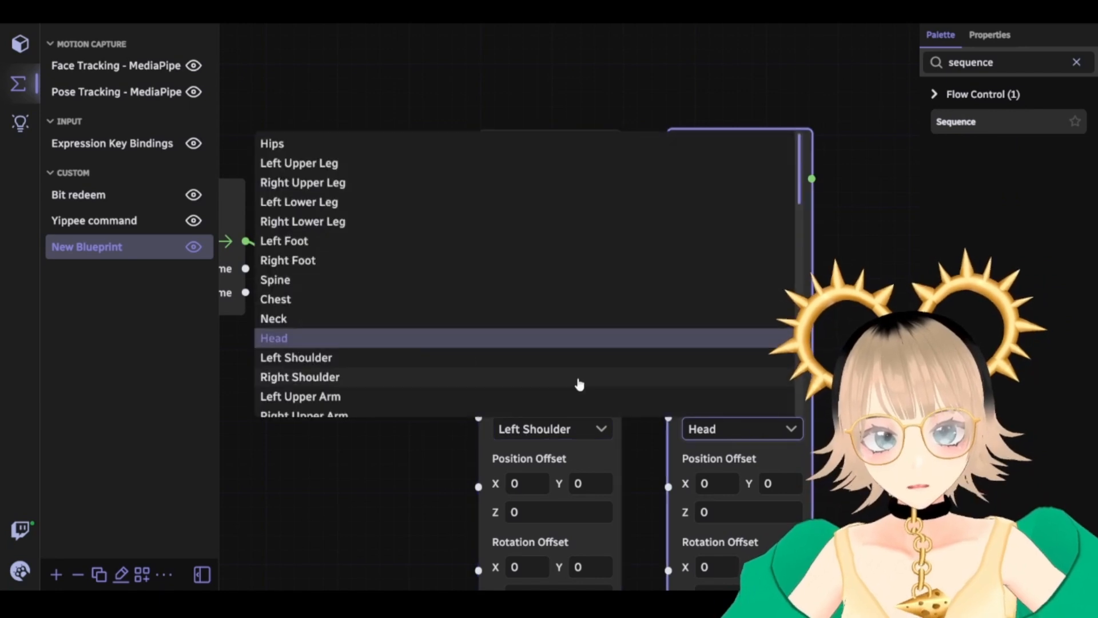
{"action": "left_click", "coordinate": [424, 360]}
{"action": "mouse_move", "coordinate": [640, 379]}
{"action": "left_mouse_down"}
{"action": "mouse_move", "coordinate": [650, 341]}
{"action": "mouse_move", "coordinate": [628, 383]}
{"action": "left_mouse_up"}
{"action": "left_click_drag", "start_coordinate": [431, 225], "coordinate": [468, 217]}
{"action": "left_click_drag", "start_coordinate": [431, 255], "coordinate": [652, 222]}
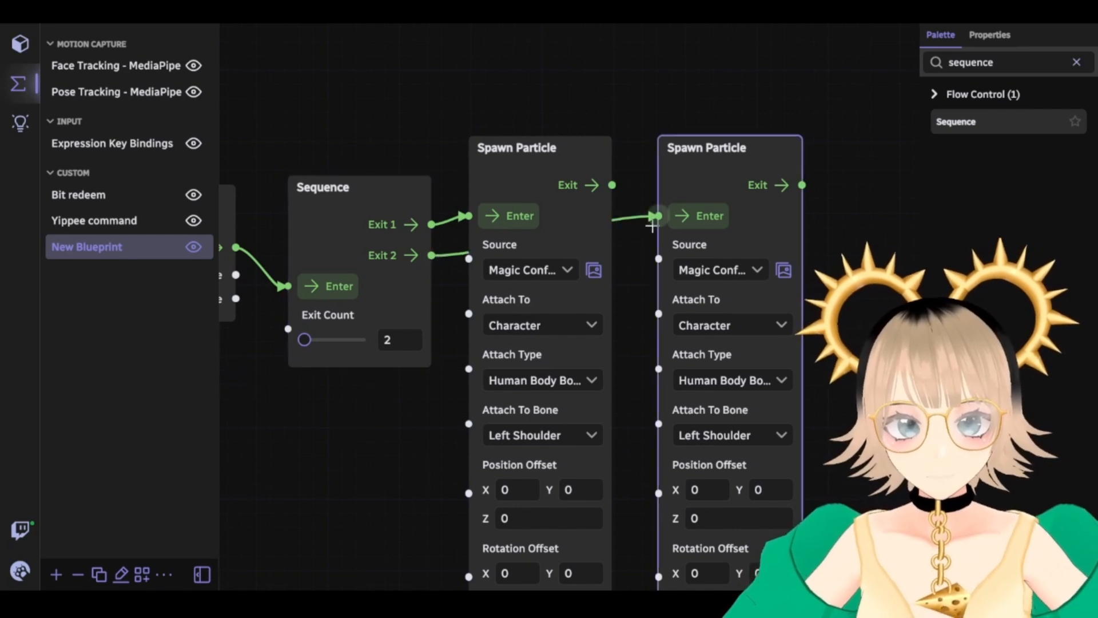
{"action": "left_click_drag", "start_coordinate": [628, 273], "coordinate": [606, 176]}
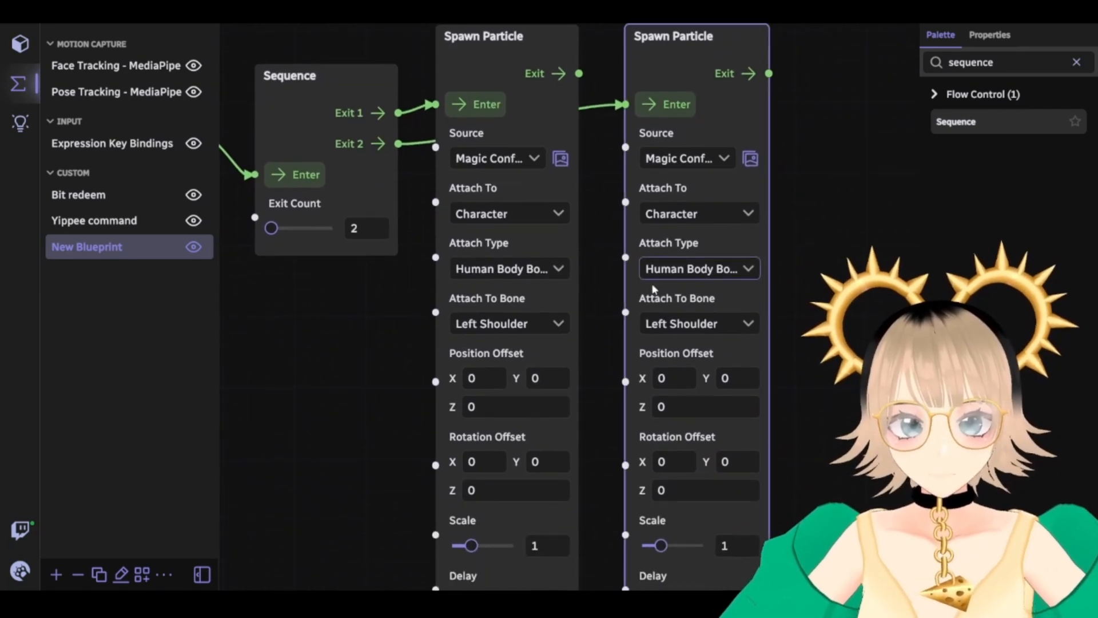
{"action": "left_click_drag", "start_coordinate": [595, 248], "coordinate": [746, 322]}
{"action": "left_click", "coordinate": [456, 253]}
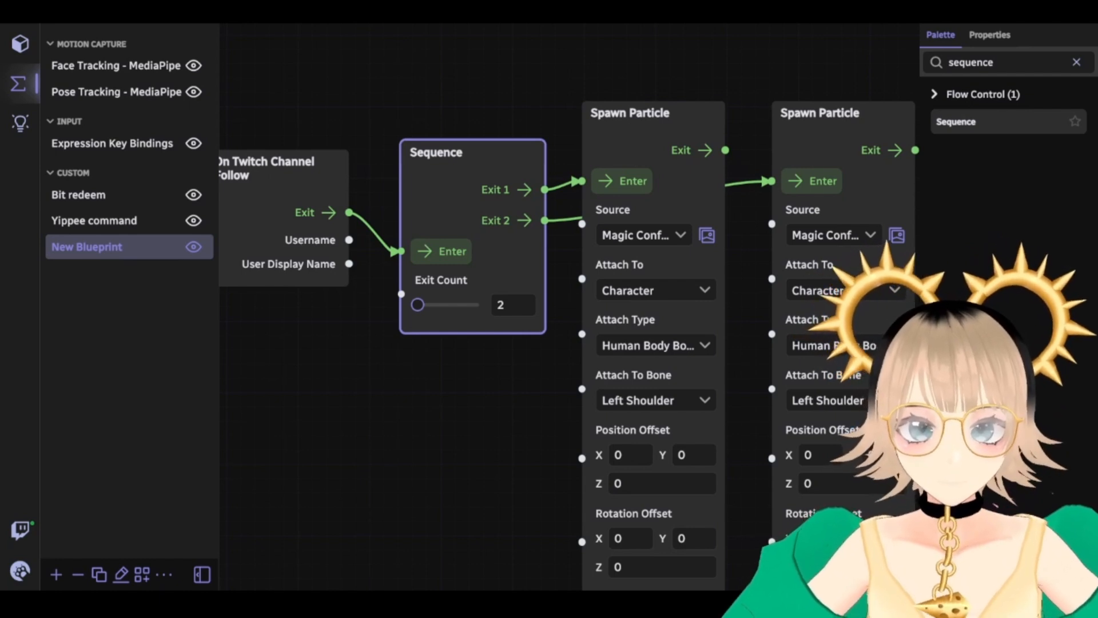
Set the first Spawn Particle's Rotation Offset Y to 90
{"action": "left_click_drag", "start_coordinate": [752, 447], "coordinate": [620, 277]}
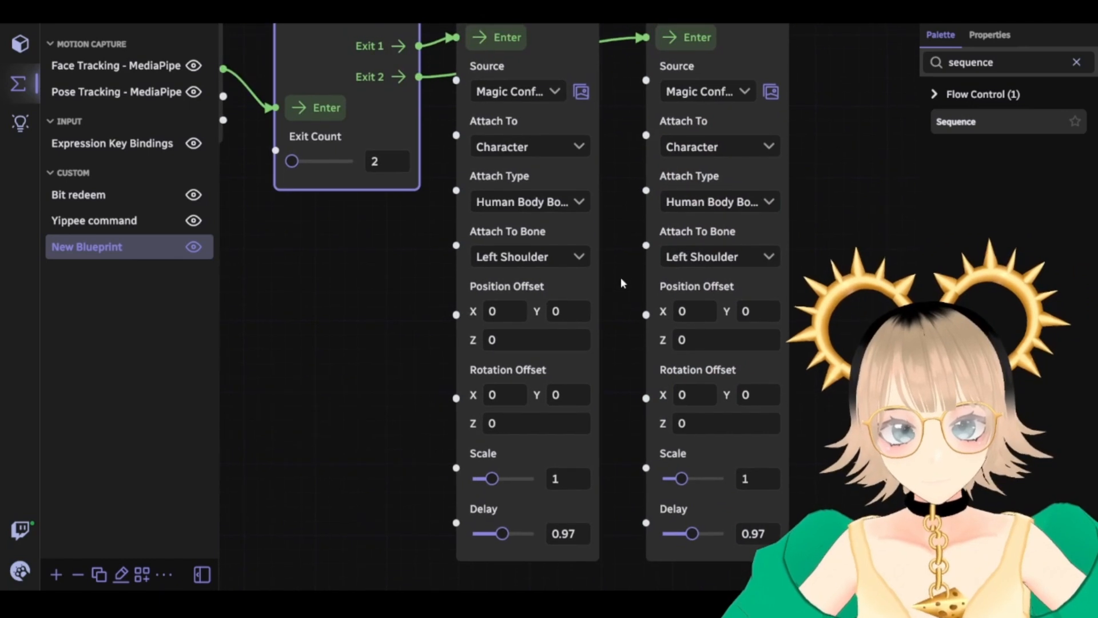
{"action": "left_click_drag", "start_coordinate": [614, 388], "coordinate": [619, 421]}
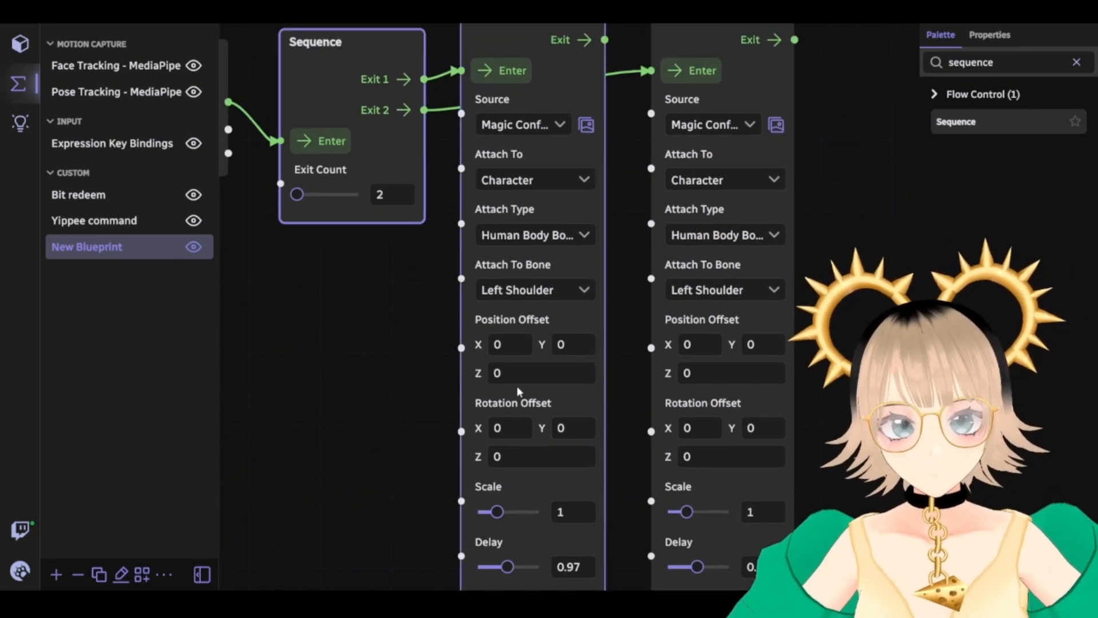
{"action": "left_click", "coordinate": [564, 428]}
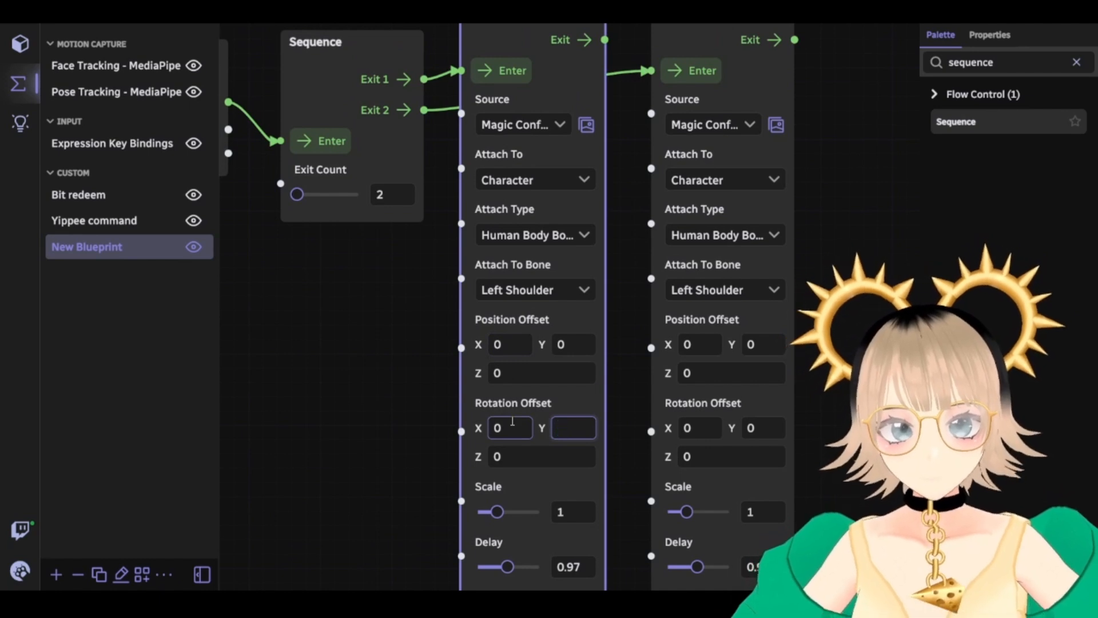
{"action": "left_click", "coordinate": [630, 357]}
{"action": "left_click", "coordinate": [492, 69]}
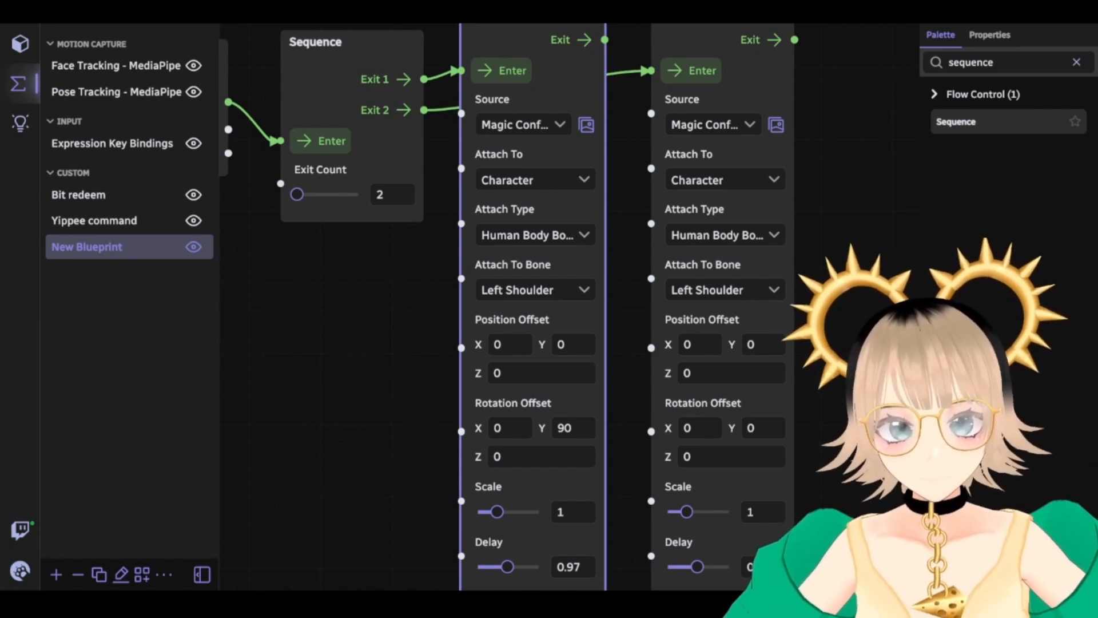
Set the second Spawn Particle's Rotation Offset Y to -90
{"action": "left_click_drag", "start_coordinate": [869, 434], "coordinate": [801, 358]}
{"action": "left_click", "coordinate": [694, 351]}
{"action": "type", "text": "-90"}
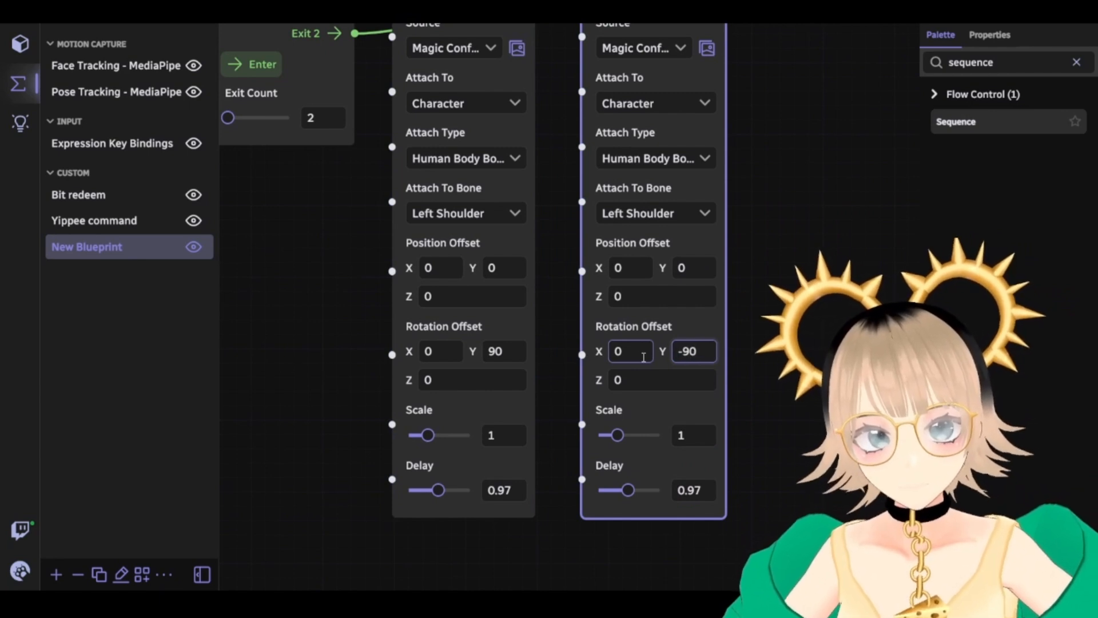
{"action": "left_click", "coordinate": [748, 350]}
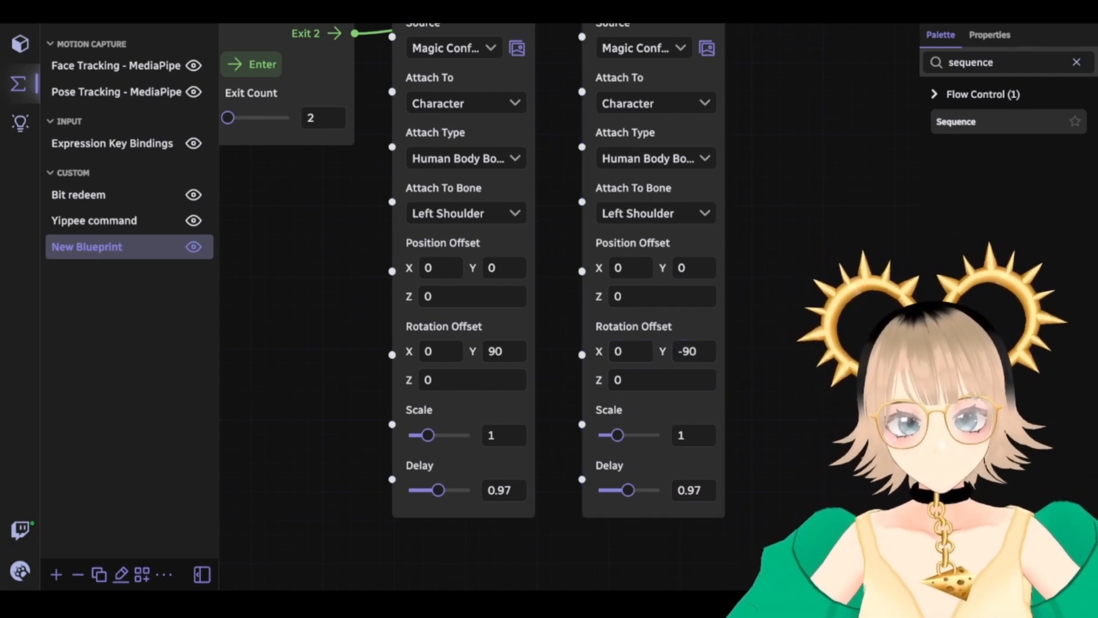
Fire the Sequence's Enter to preview the two confetti bursts
{"action": "left_click_drag", "start_coordinate": [362, 255], "coordinate": [480, 311]}
{"action": "left_click", "coordinate": [371, 132]}
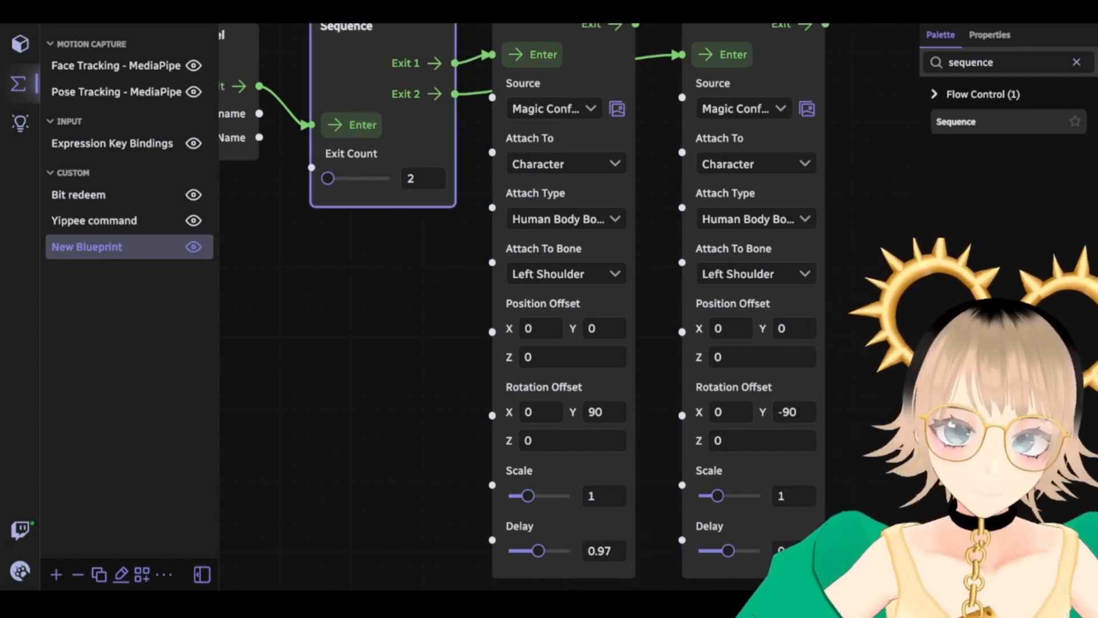
{"action": "left_click_drag", "start_coordinate": [461, 333], "coordinate": [499, 482]}
{"action": "left_click_drag", "start_coordinate": [349, 468], "coordinate": [391, 487]}
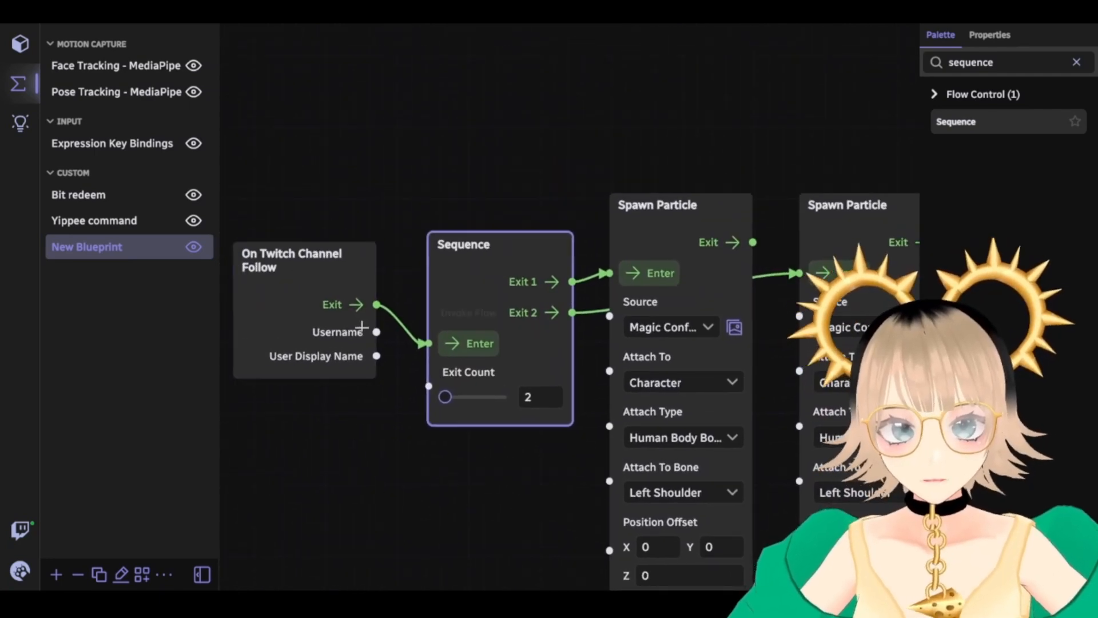
Replay the confetti preview and search the palette for 'stick' nodes
{"action": "left_click", "coordinate": [470, 342]}
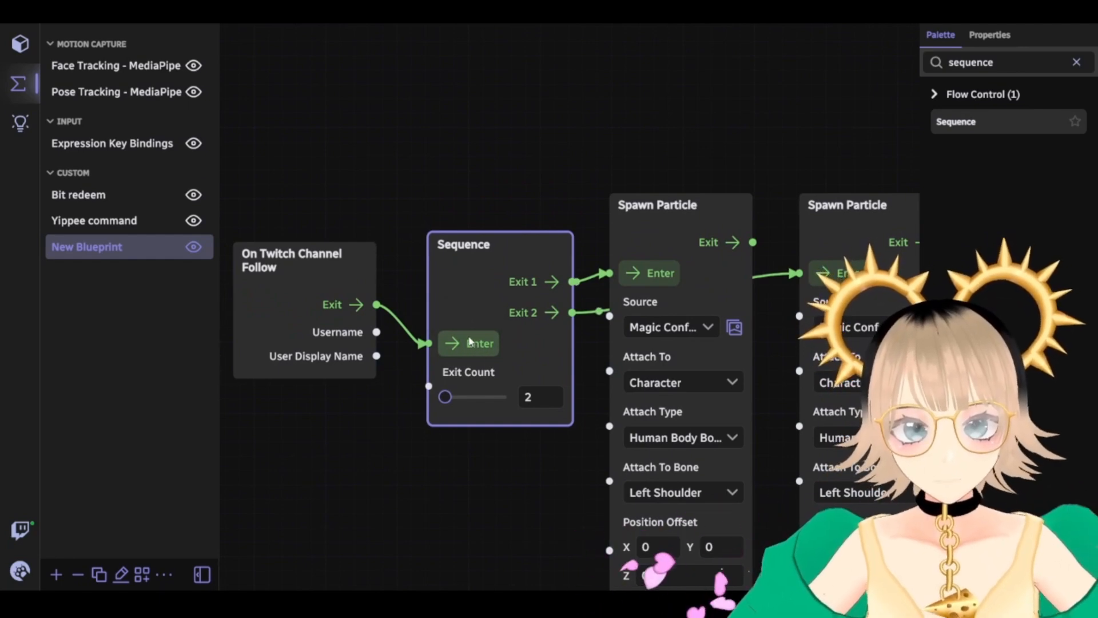
{"action": "left_click_drag", "start_coordinate": [453, 503], "coordinate": [399, 381]}
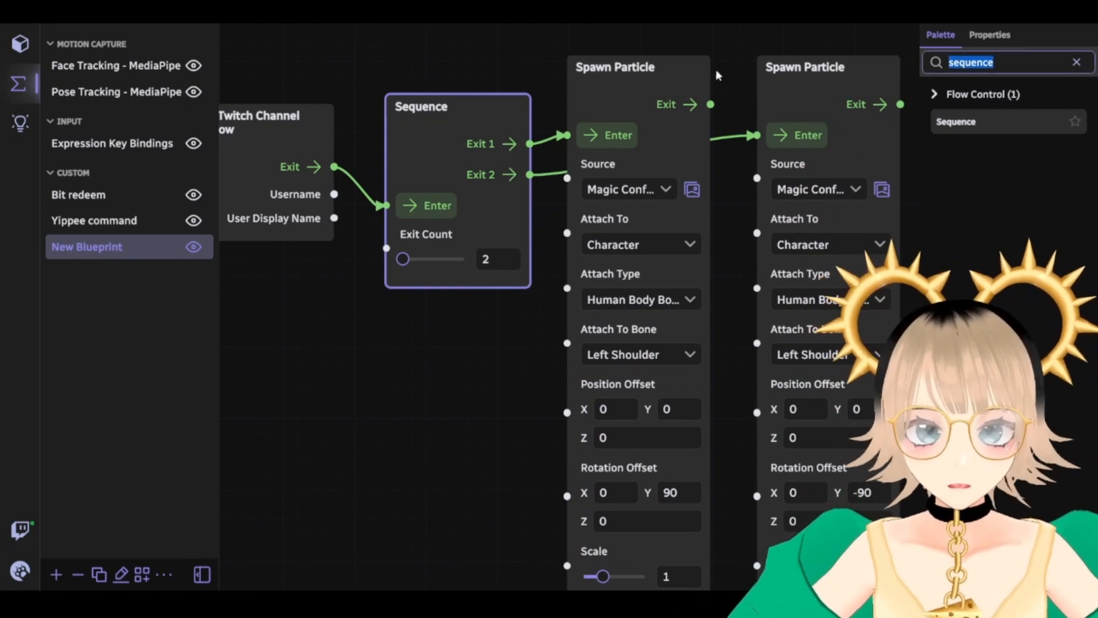
{"action": "type", "text": "sticker"}
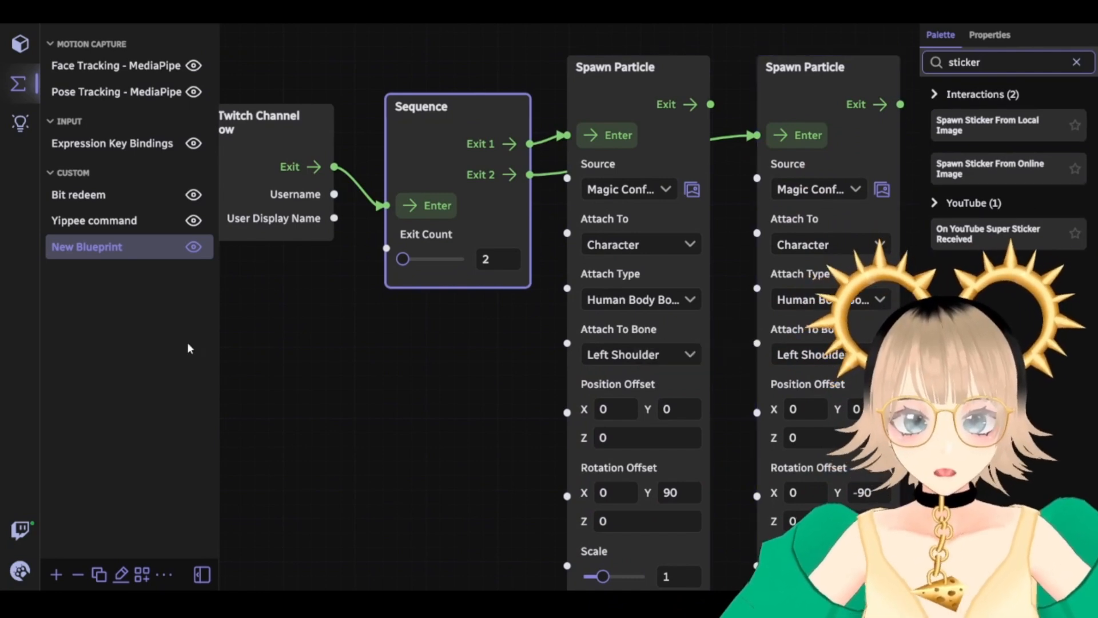
{"action": "left_click_drag", "start_coordinate": [338, 392], "coordinate": [410, 425]}
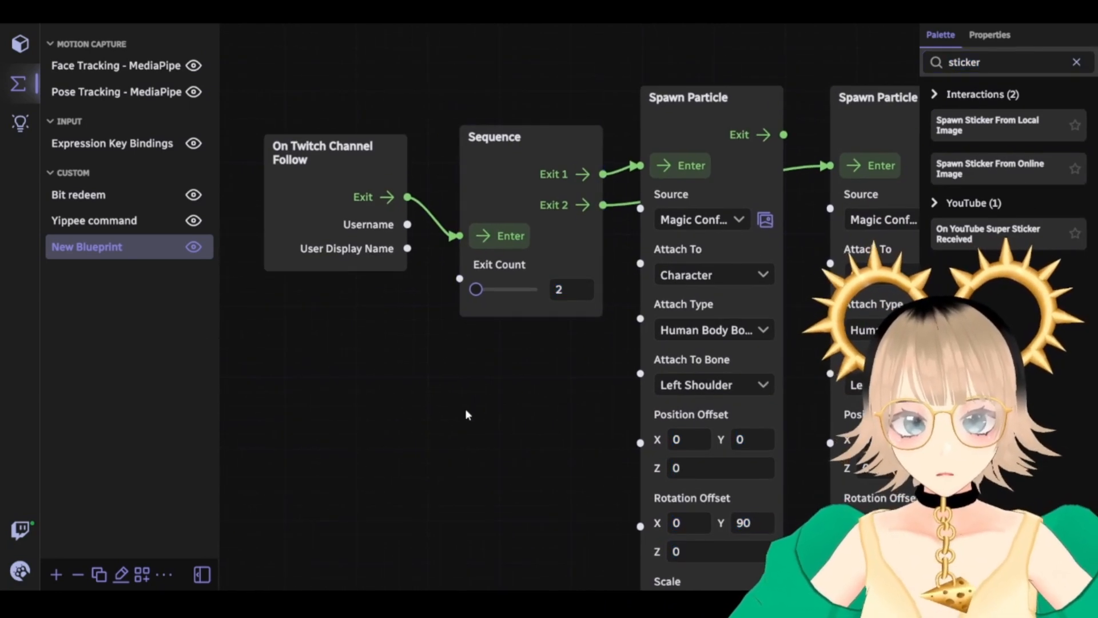
{"action": "left_click_drag", "start_coordinate": [504, 382], "coordinate": [509, 236]}
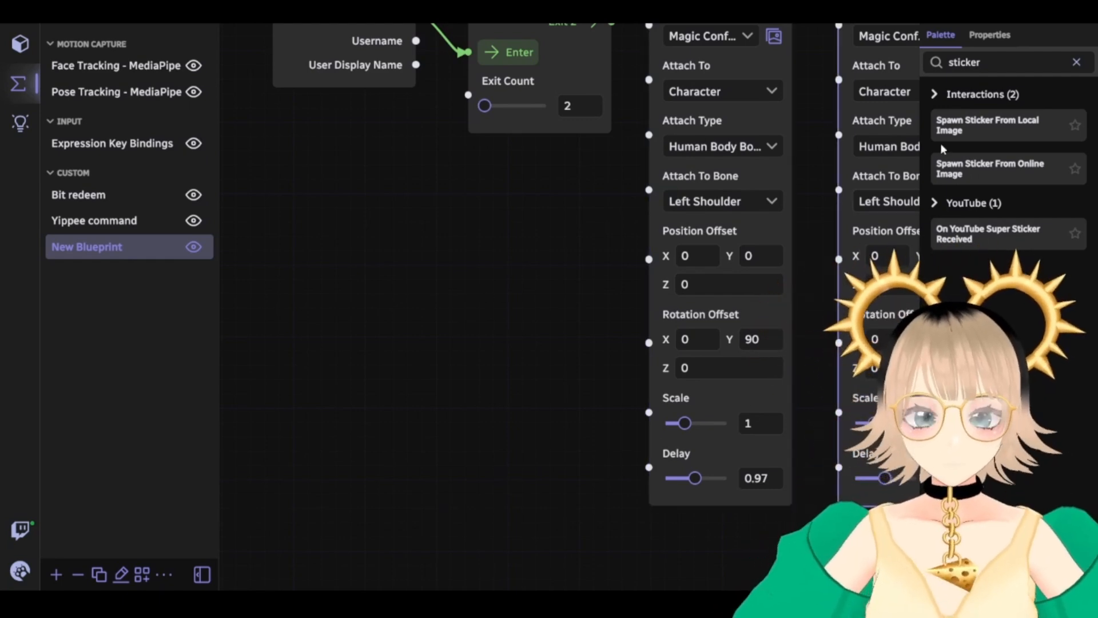
Clear the palette search and zoom out to frame the whole follow graph
{"action": "left_click", "coordinate": [1074, 65]}
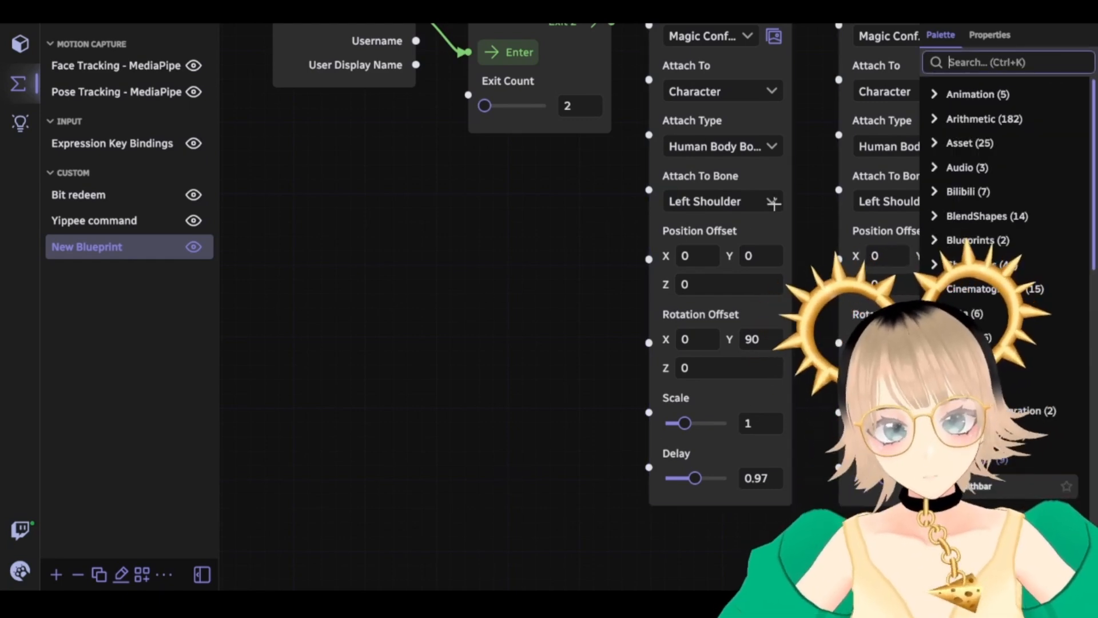
{"action": "left_click_drag", "start_coordinate": [509, 259], "coordinate": [356, 433]}
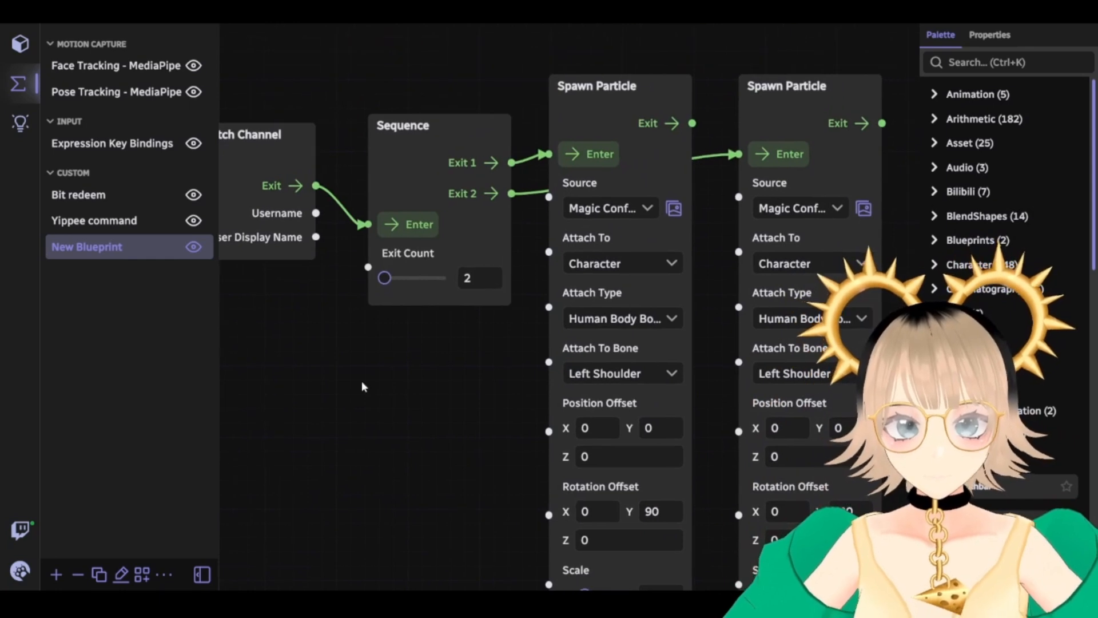
{"action": "scroll", "coordinate": [403, 386], "scroll_direction": "down", "scroll_amount": 2}
{"action": "left_click_drag", "start_coordinate": [393, 389], "coordinate": [446, 419]}
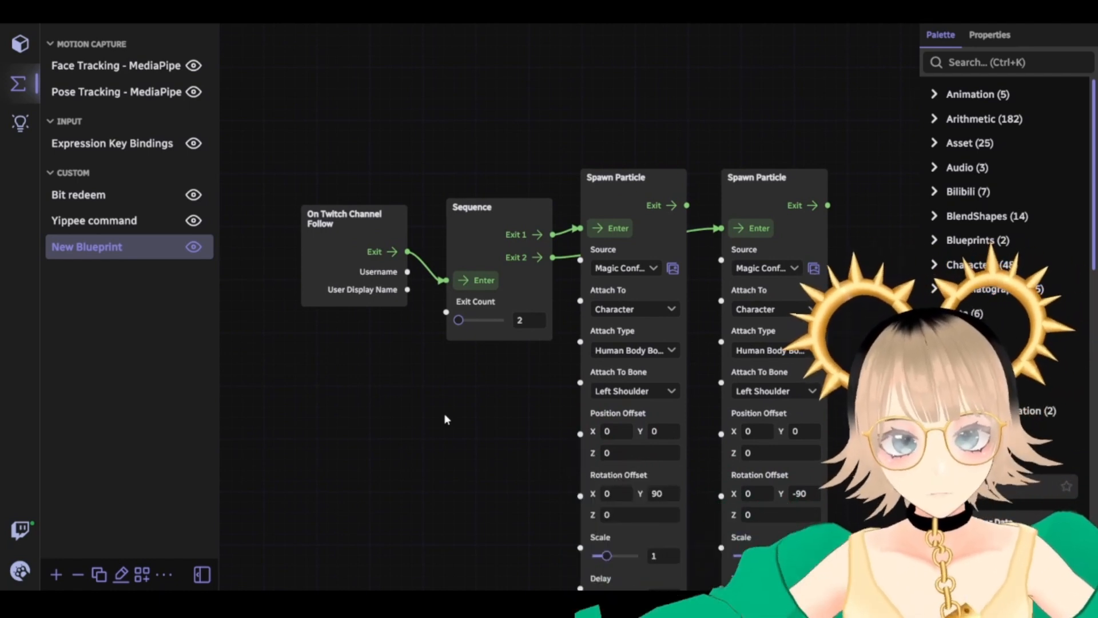
Pull the Sequence and both Spawn Particle nodes closer, with the second one slightly lower
{"action": "left_click_drag", "start_coordinate": [474, 210], "coordinate": [454, 210]}
{"action": "left_click_drag", "start_coordinate": [623, 178], "coordinate": [591, 176]}
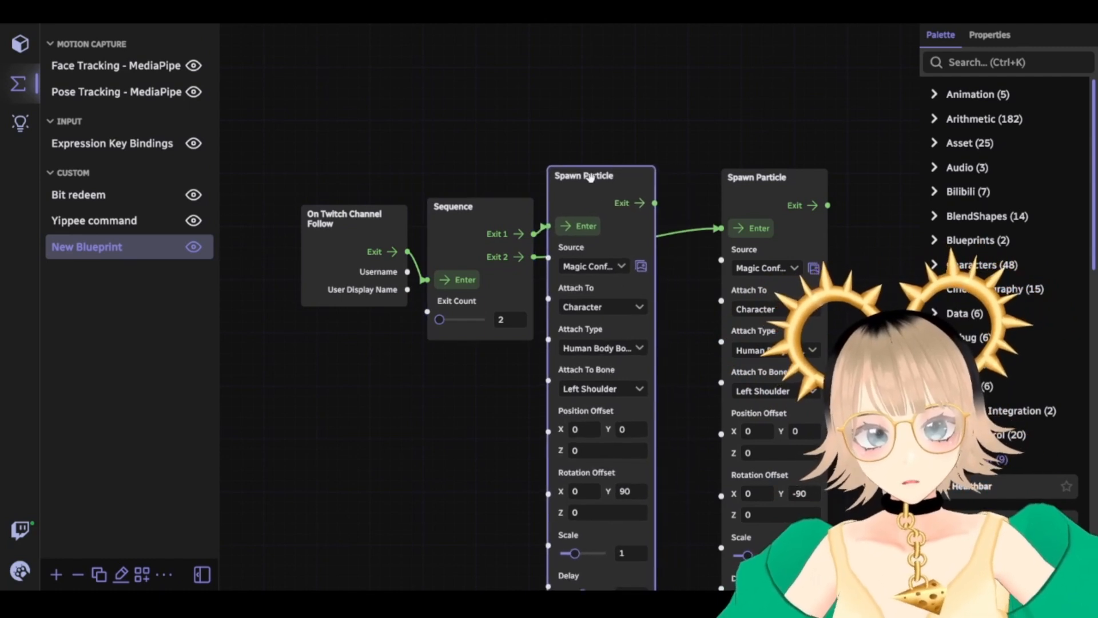
{"action": "left_click_drag", "start_coordinate": [769, 179], "coordinate": [715, 214]}
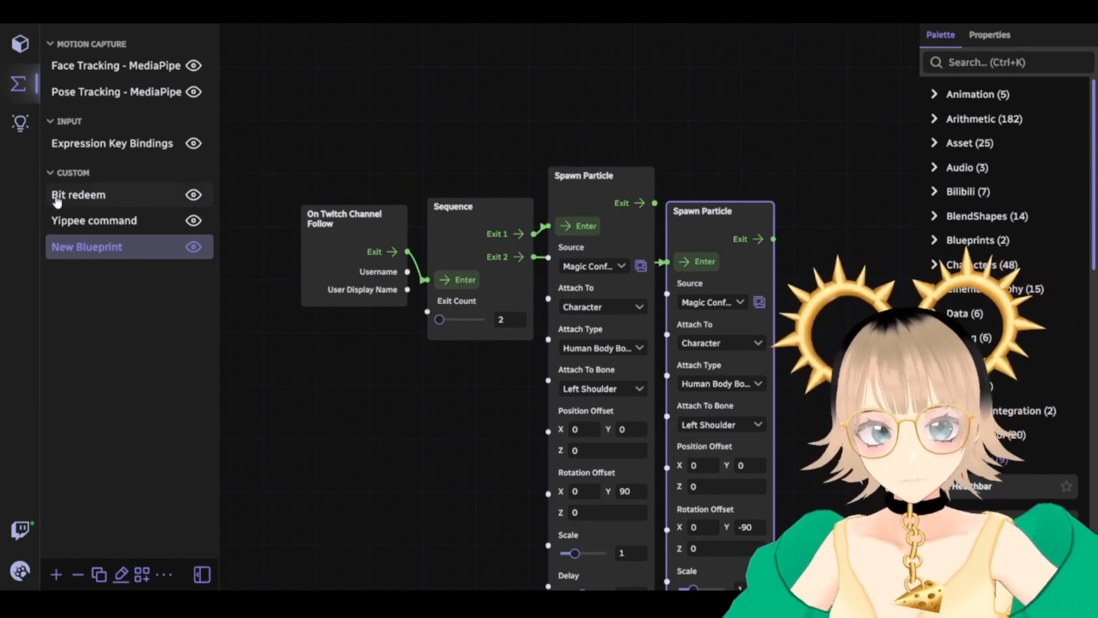
Look through the Bit redeem and Yippee command blueprints, then return to New Blueprint
{"action": "left_click", "coordinate": [96, 197]}
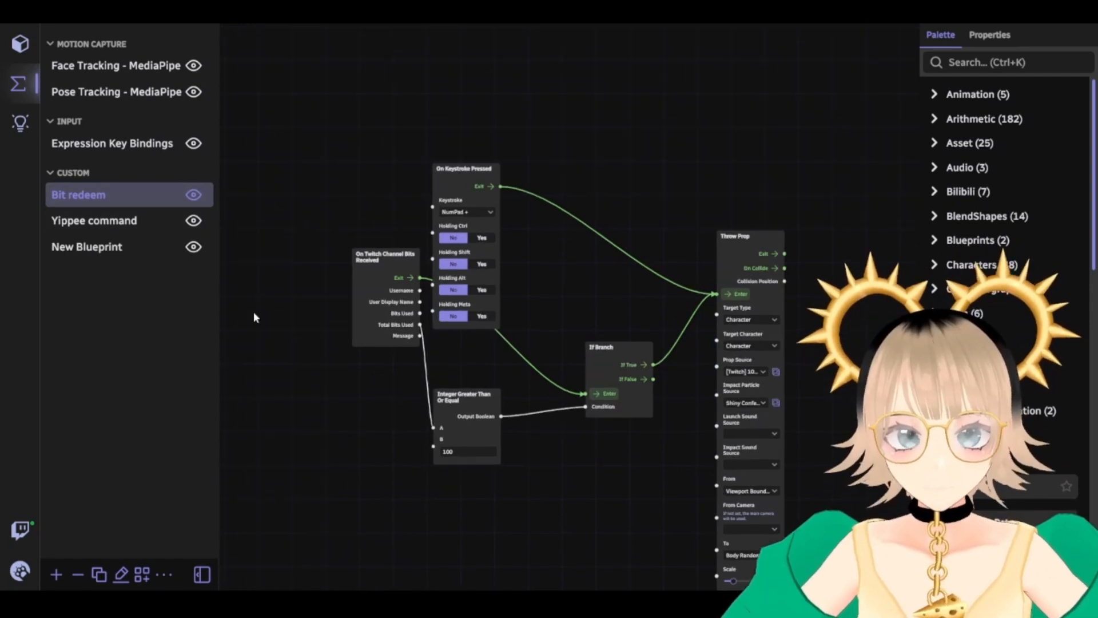
{"action": "left_click", "coordinate": [92, 221]}
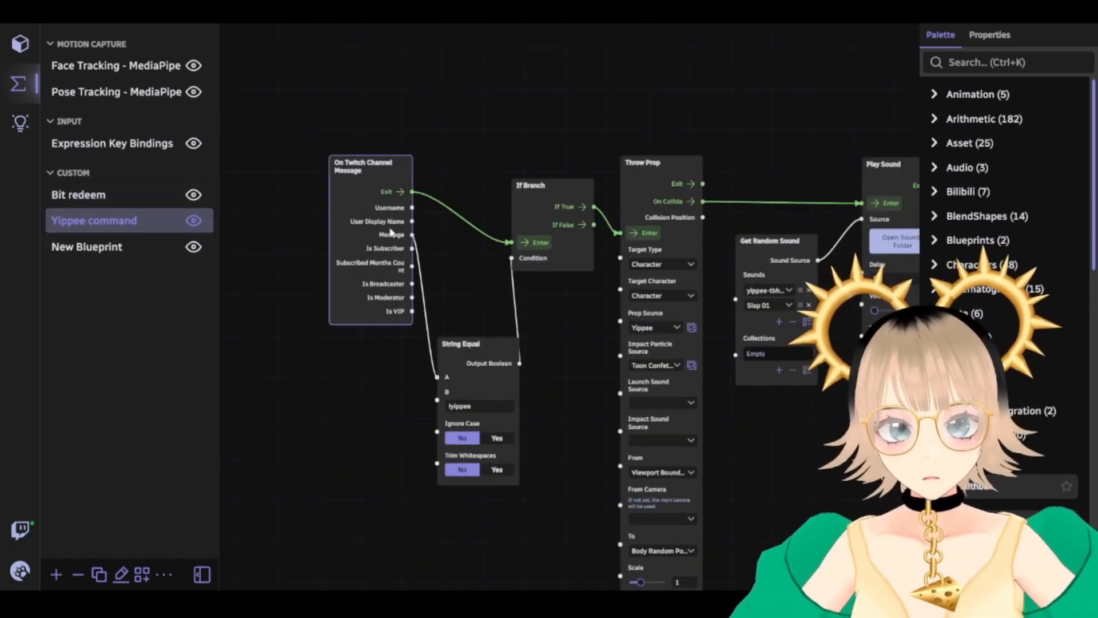
{"action": "left_click_drag", "start_coordinate": [817, 457], "coordinate": [749, 452]}
{"action": "left_click", "coordinate": [69, 247]}
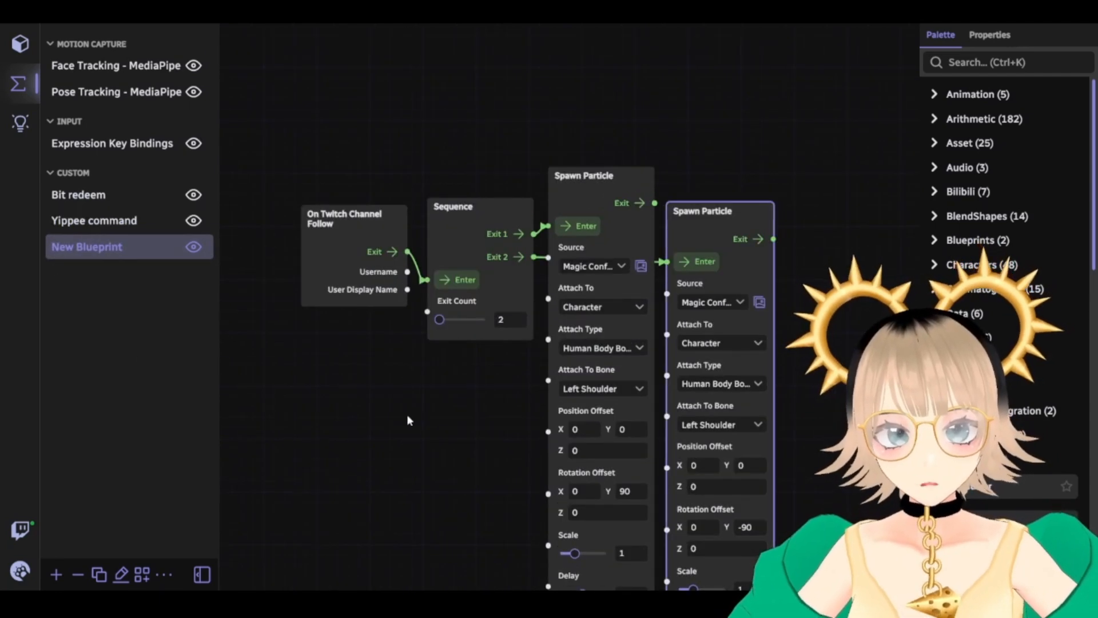
{"action": "left_click_drag", "start_coordinate": [423, 376], "coordinate": [370, 364]}
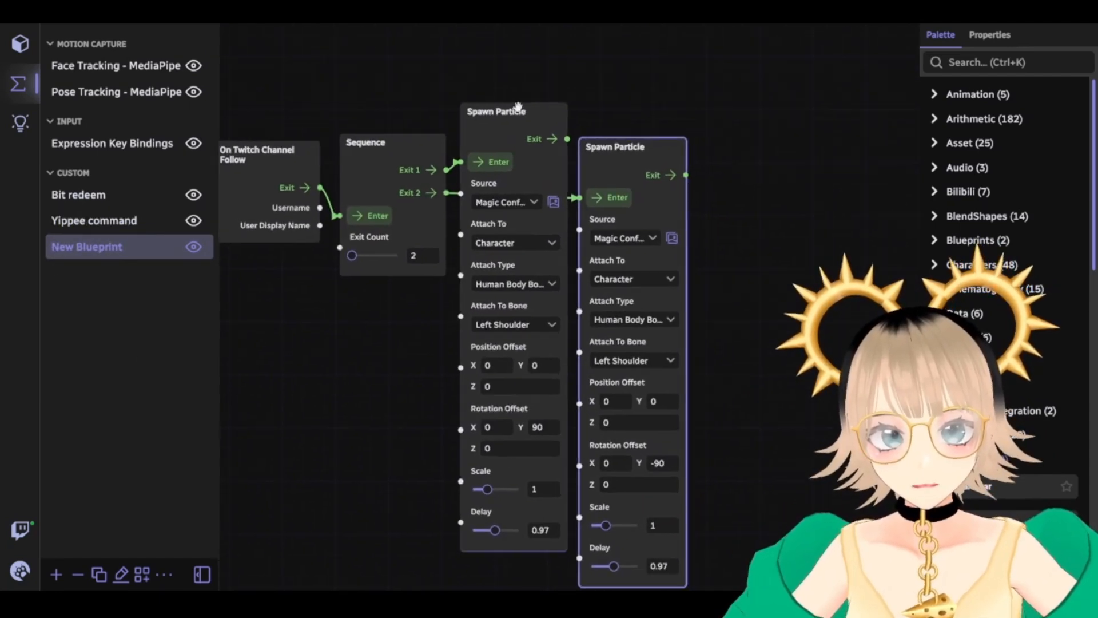